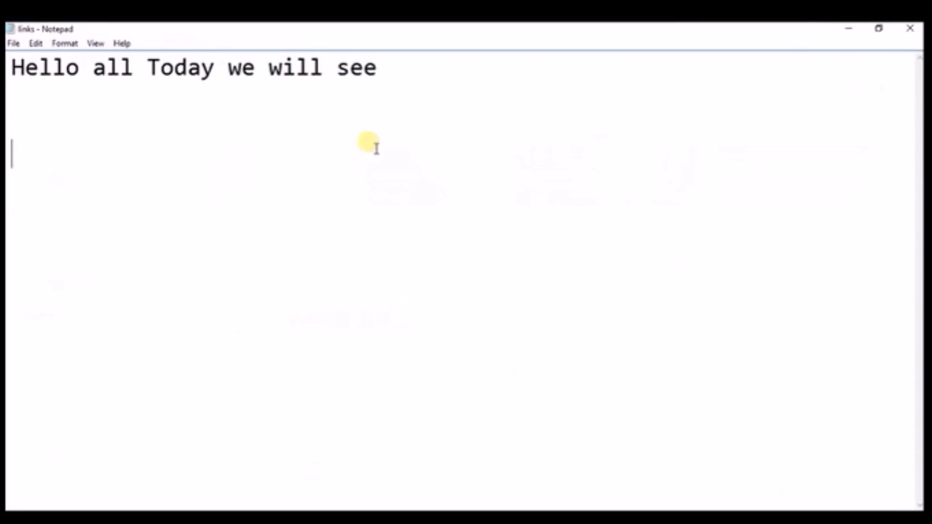
Step: Restore the maximized Notepad window to a smaller size and add the line "How to delete all Liked videos in youtube" followed by blank lines
left_click(879, 29)
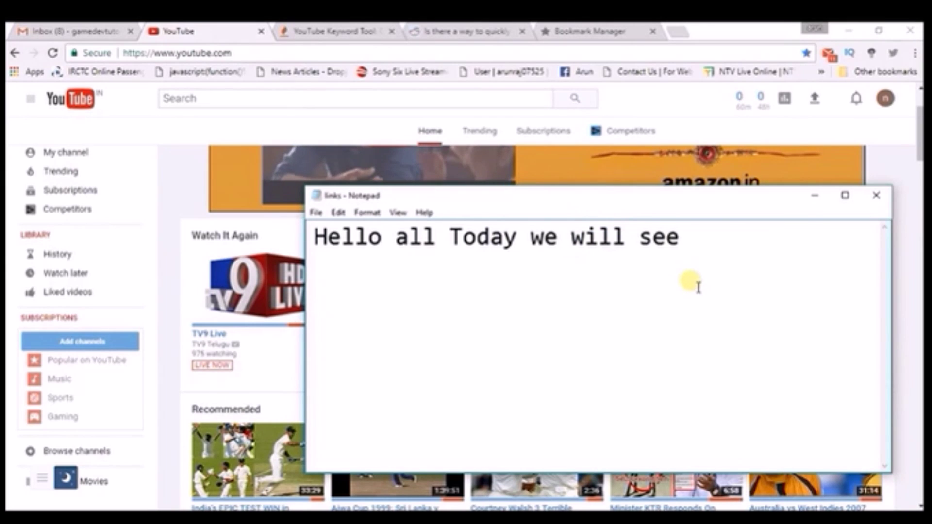
type("How")
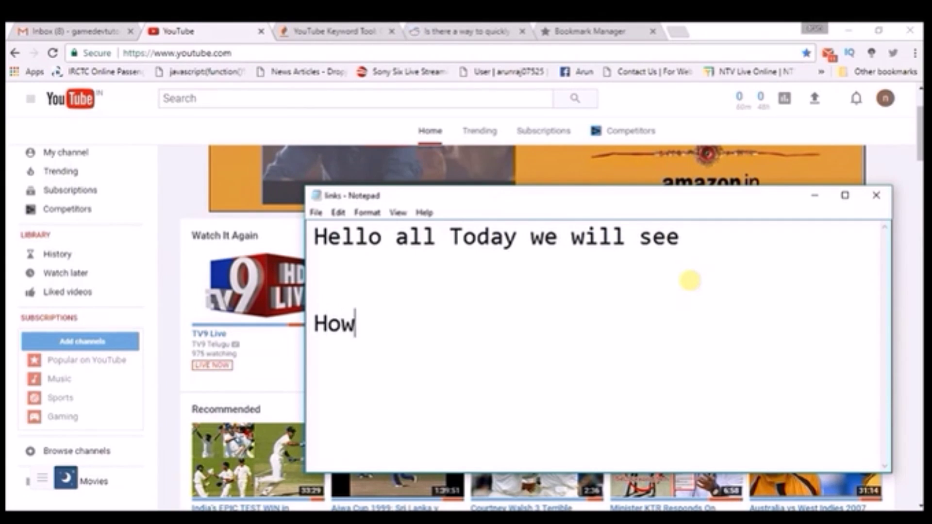
type(" to delete")
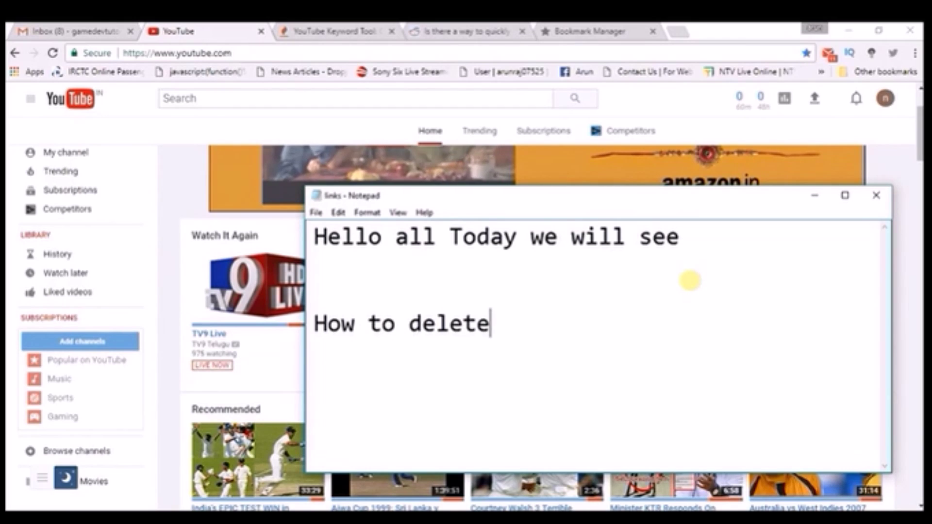
type(" all Lik")
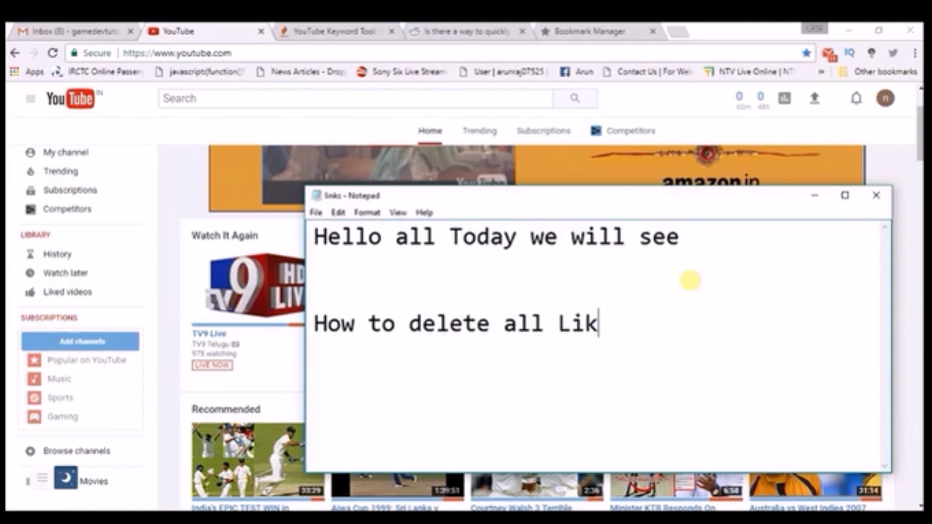
type("ed video")
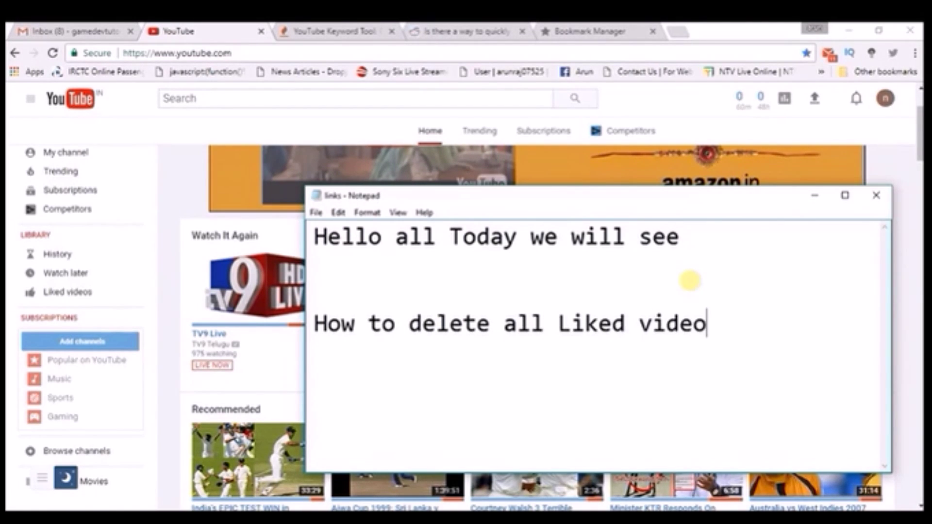
type("s in youtube")
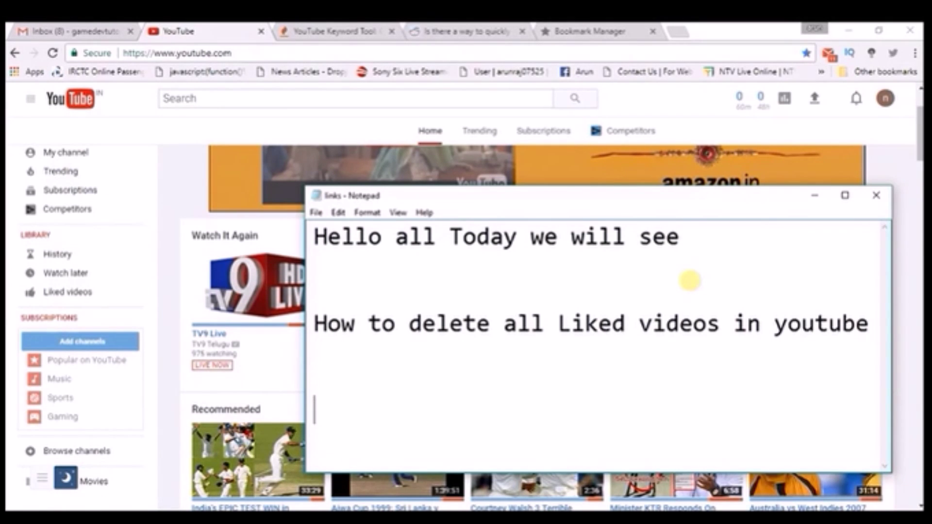
key("Return")
key("Return")
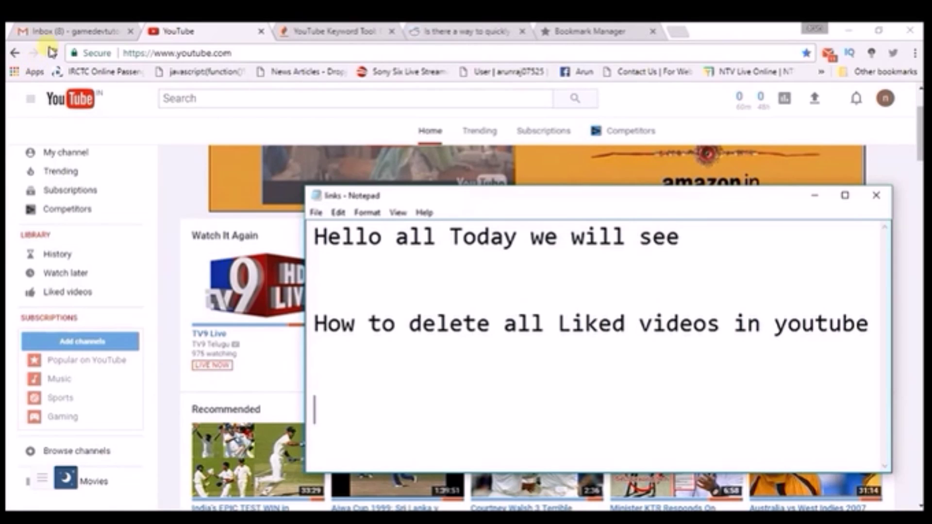
type("ust")
key("BackSpace")
key("BackSpace")
key("BackSpace")
type("H")
key("BackSpace")
type("ust")
key("BackSpace")
key("BackSpace")
key("BackSpace")
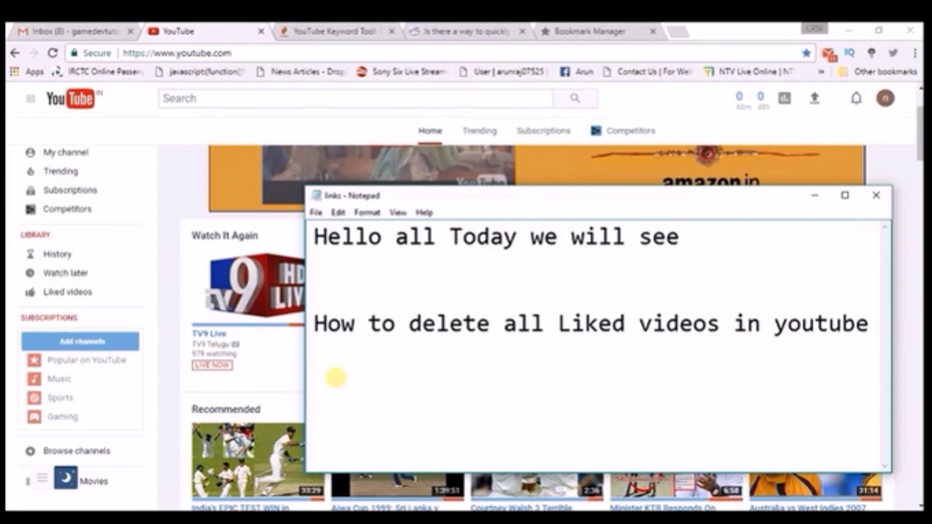
Step: Write the line "Just open youtube and click on library" below the liked videos heading in the note
type("us")
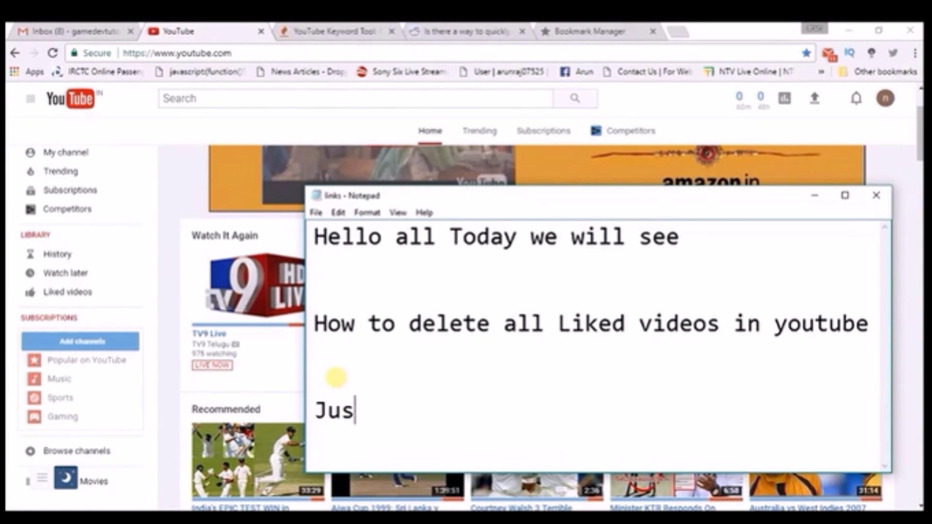
type("t open you")
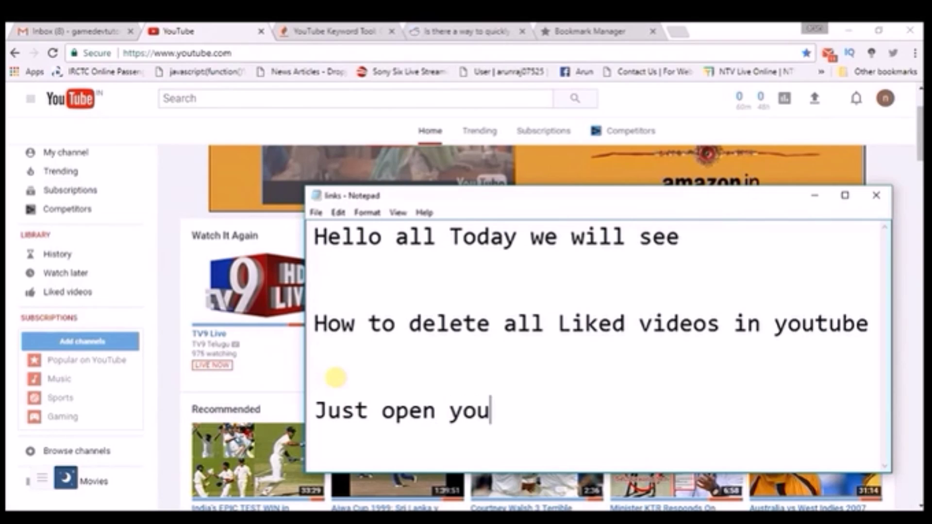
type("tube and")
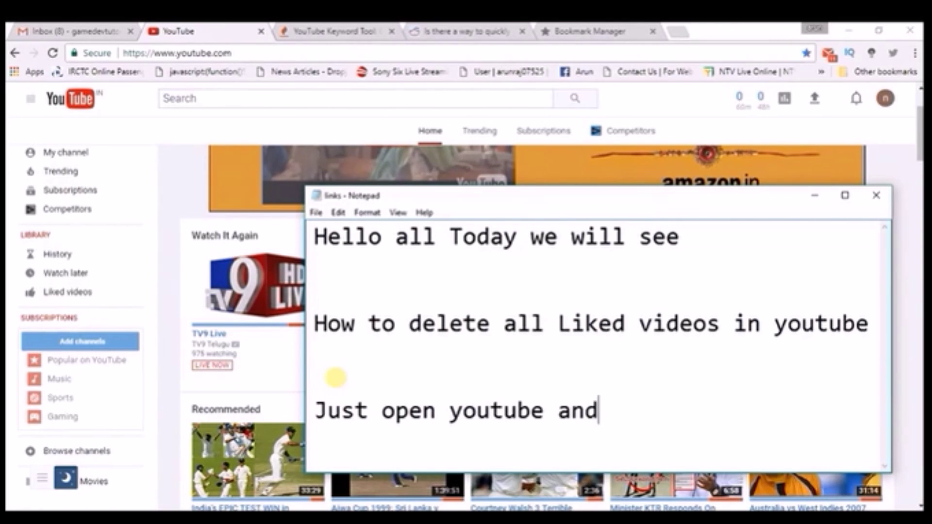
type(" click on libra")
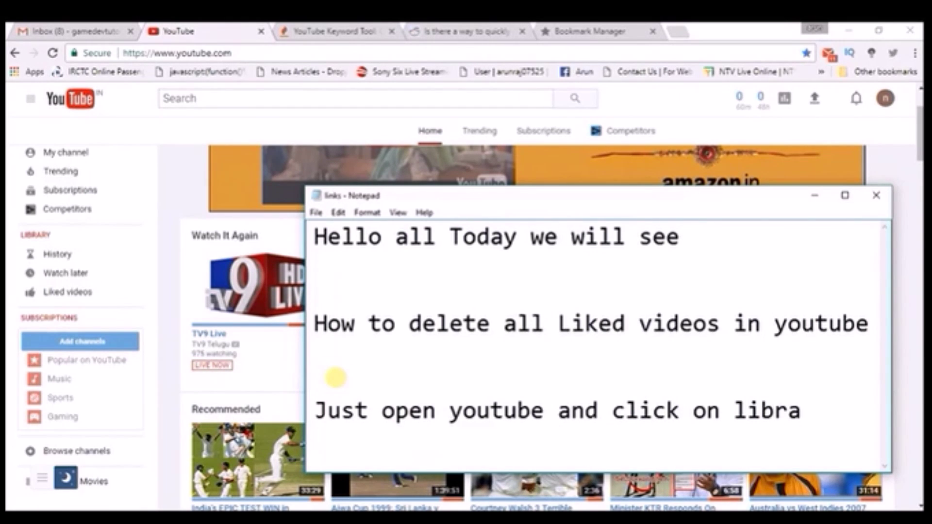
type("ry")
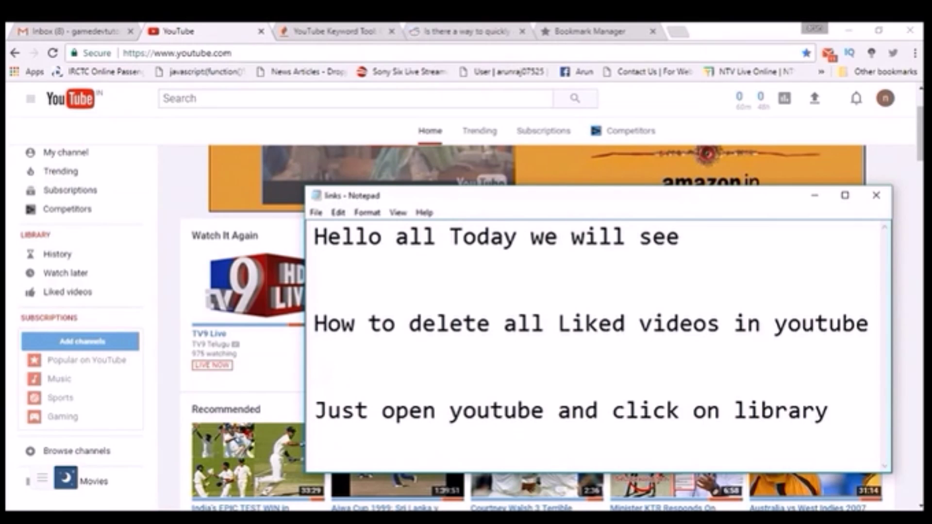
Step: Switch to YouTube in the browser, open the Liked videos playlist from the library and view its entries through to the last one
left_click(42, 235)
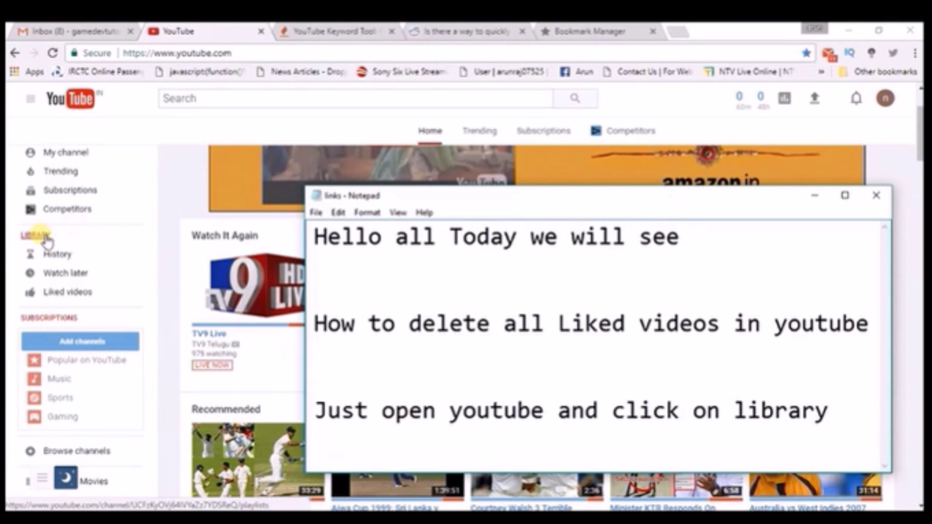
left_click(46, 238)
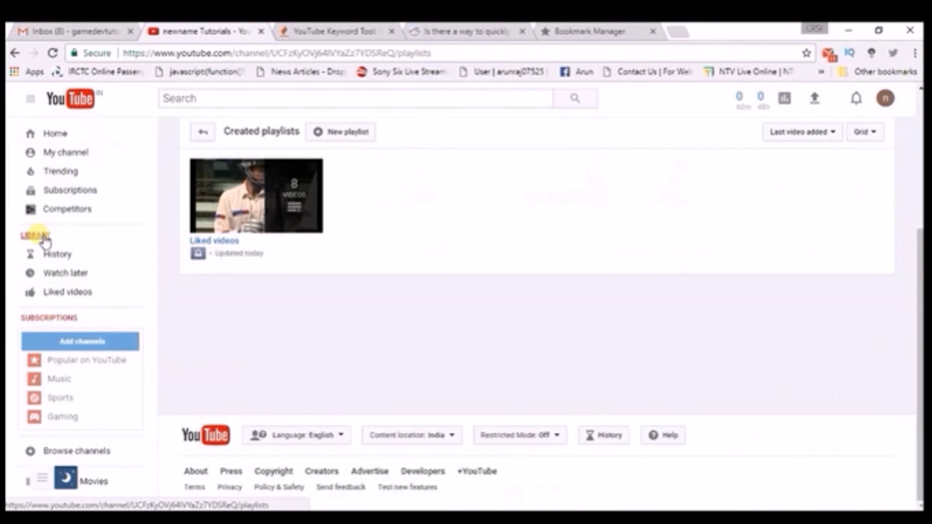
left_click(216, 241)
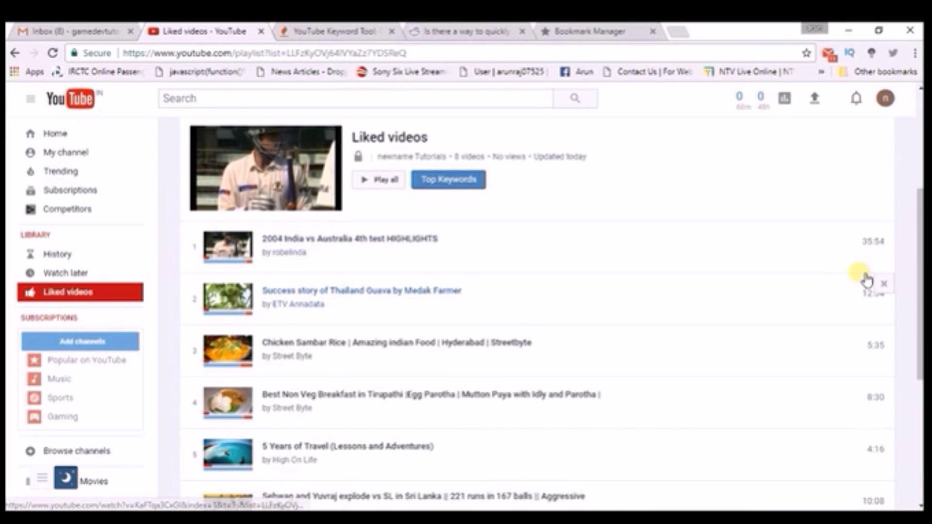
scroll(915, 218, "down", 9)
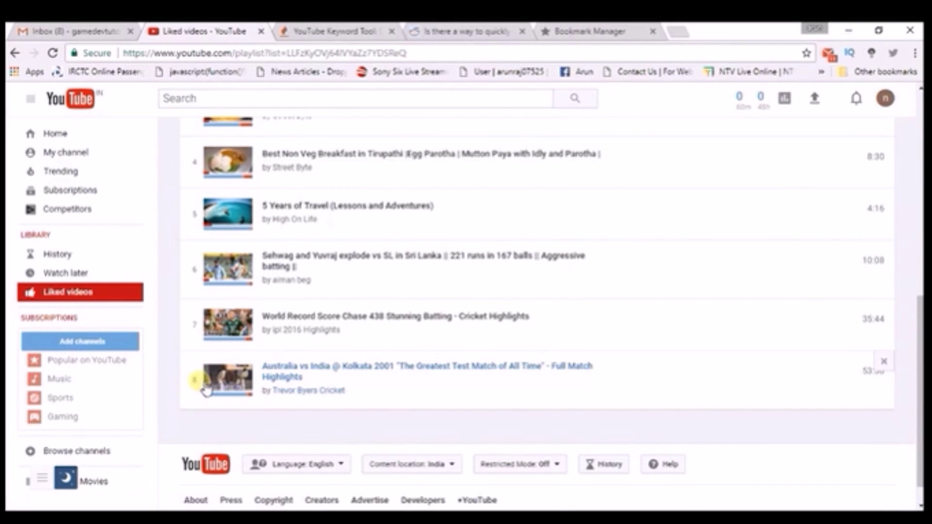
Step: Switch back to Notepad and replace all of the note's text with "so i have total 8 liked videos here"
key("alt+Tab")
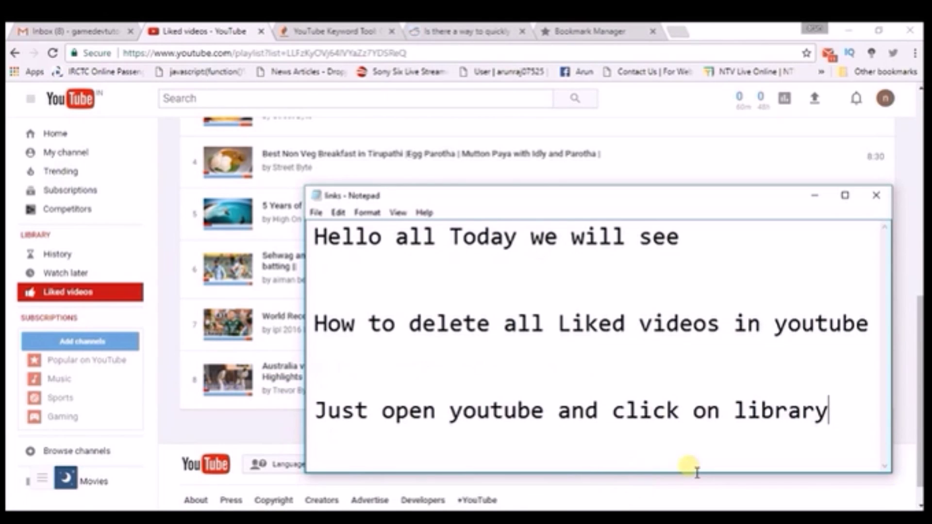
key("ctrl+a")
key("Return")
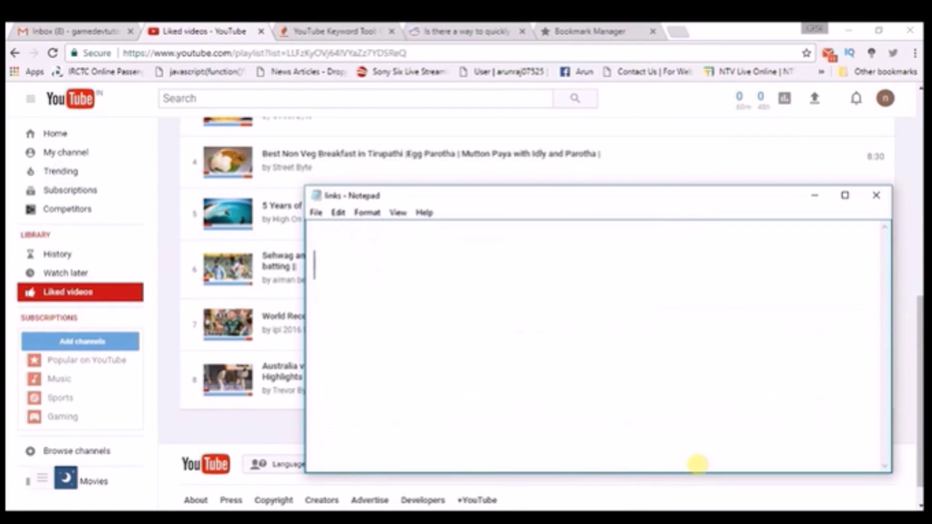
type("so i ha")
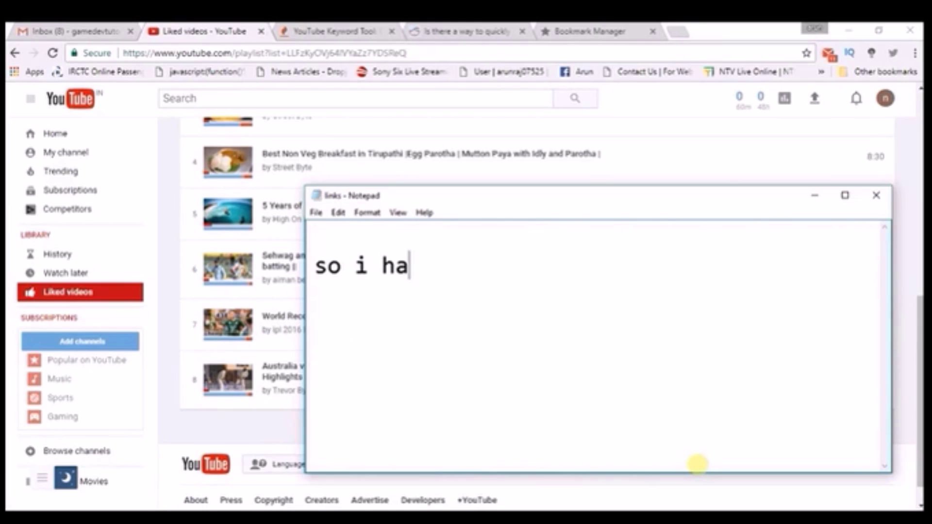
type("ve tota")
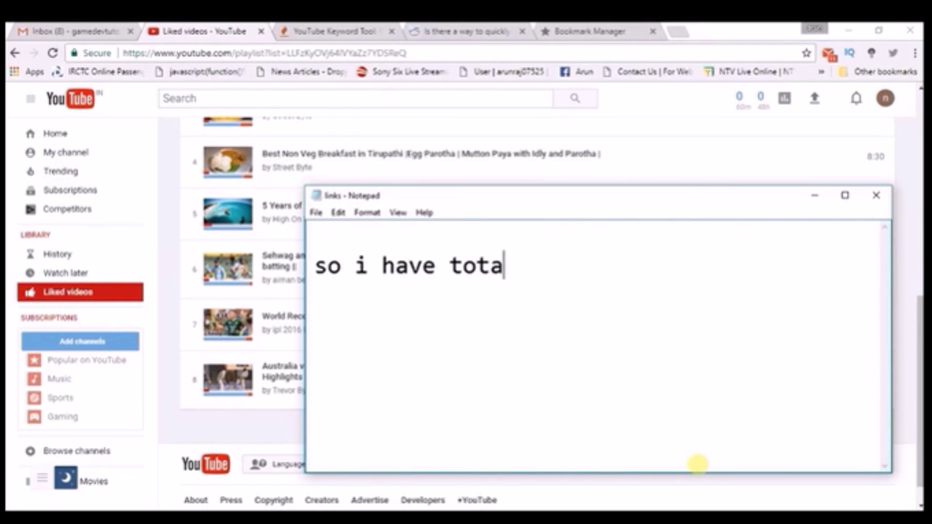
type("l 8 1iked videos")
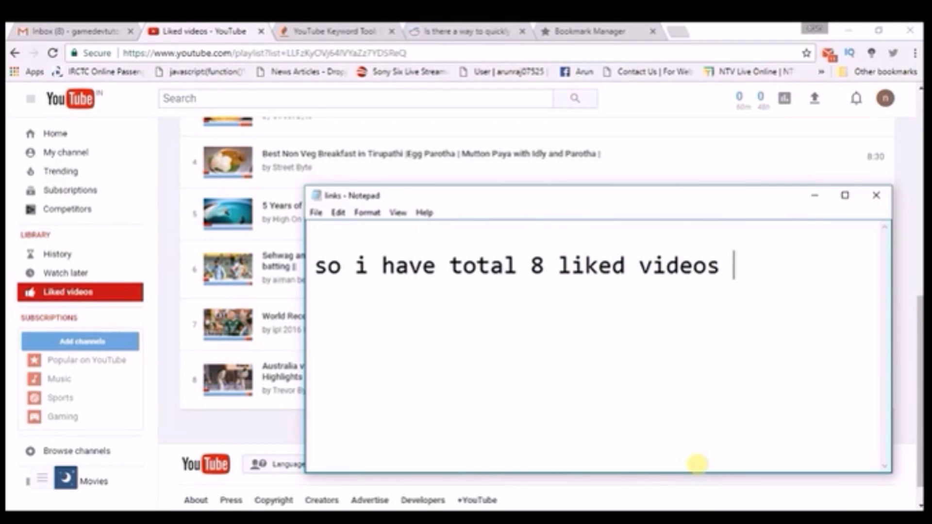
type(" here")
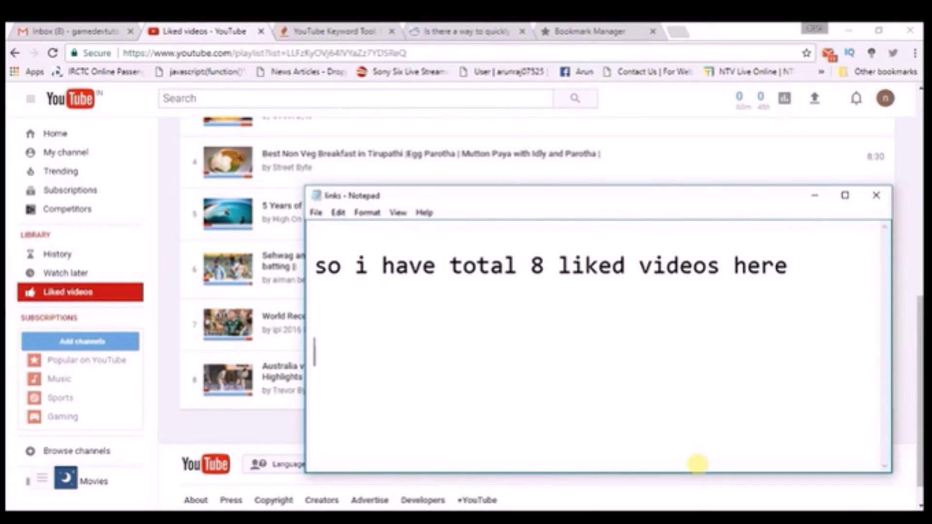
Step: Add the sentence "in order to delete all 8 videos at once we need to paste a book mark deleting code in browser" to the note
type("in ")
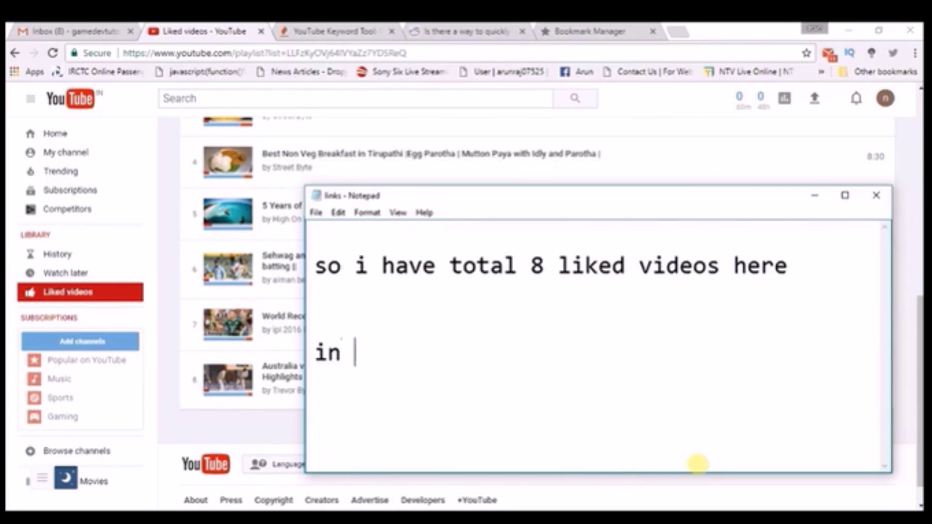
type("order ")
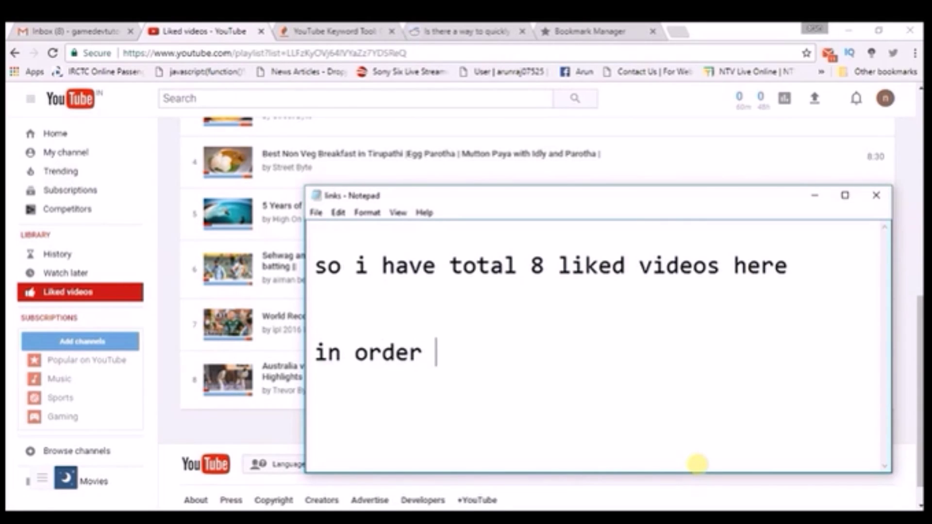
type("to delete")
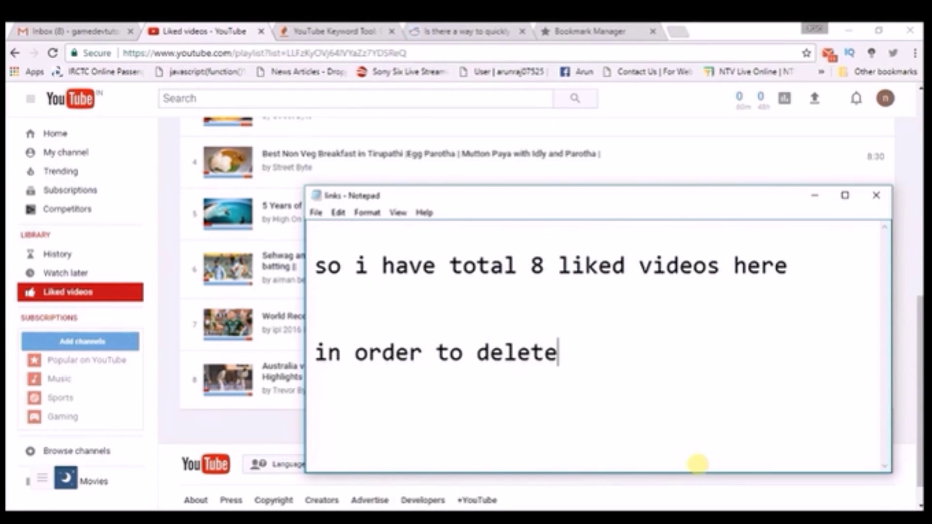
type(" all 8")
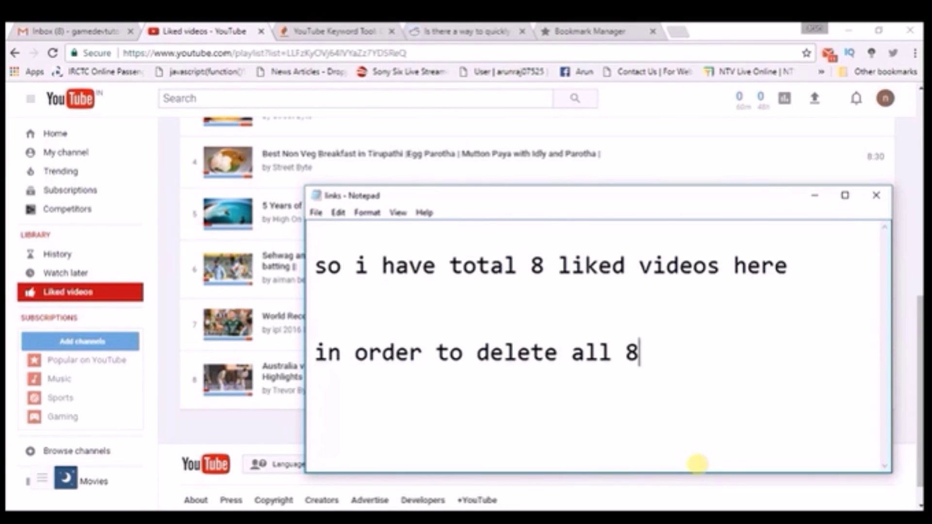
type(" videos at")
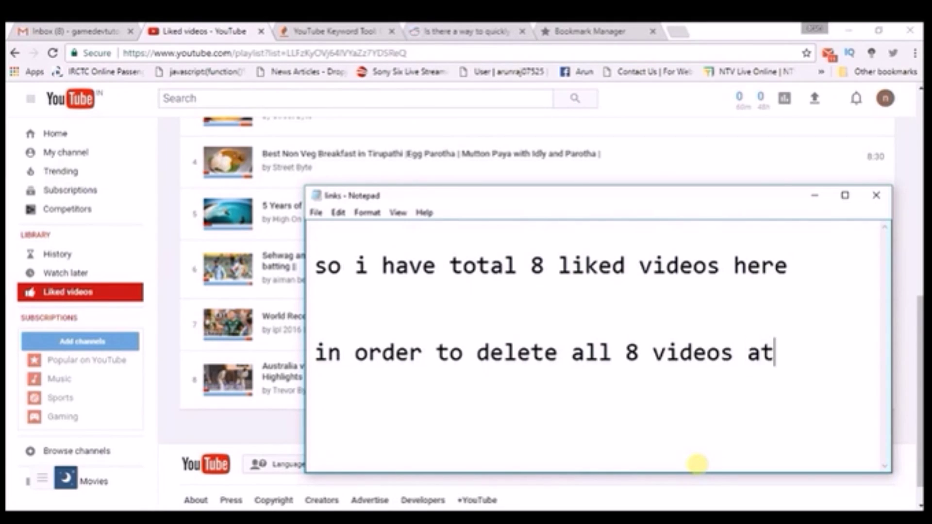
type(" once we ")
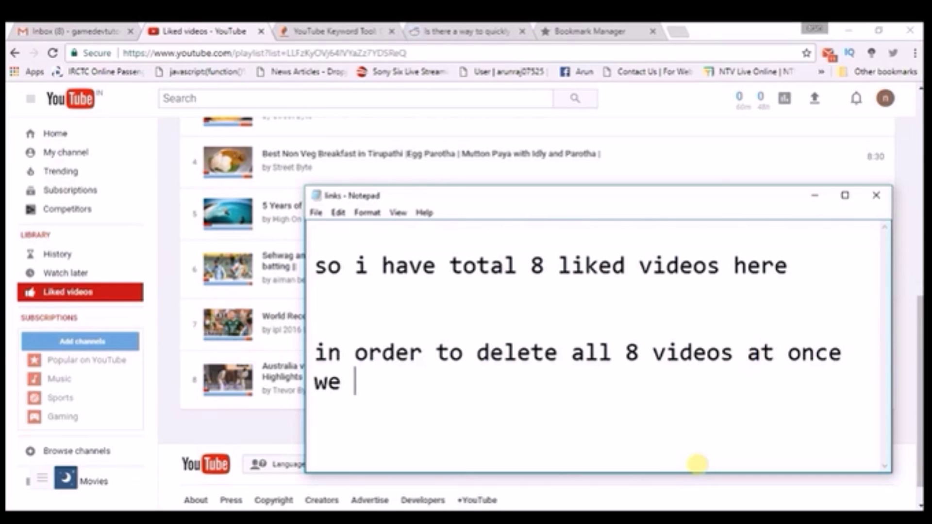
type("need to")
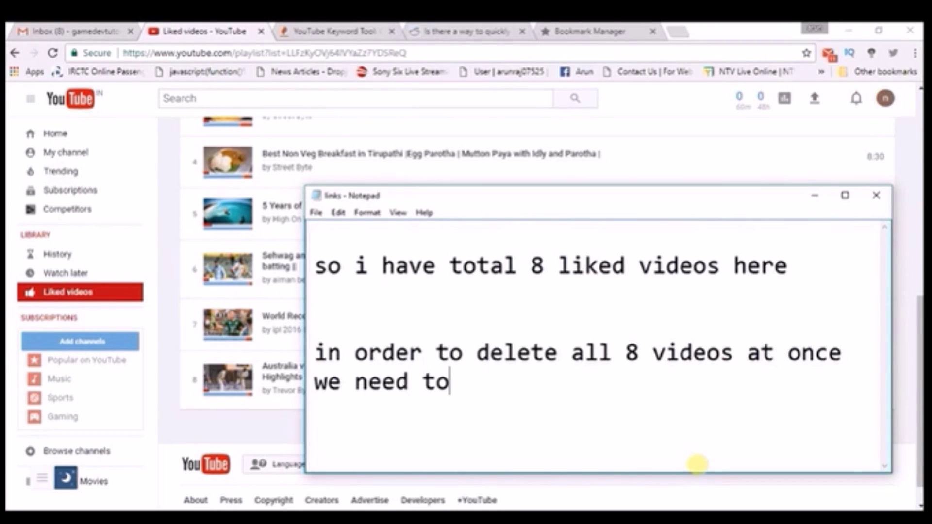
type(" paste a ")
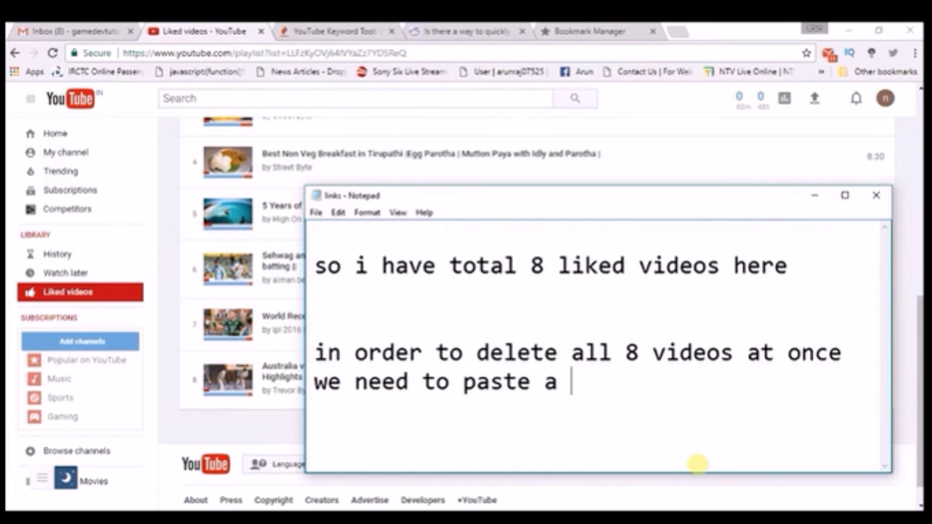
type("book mar")
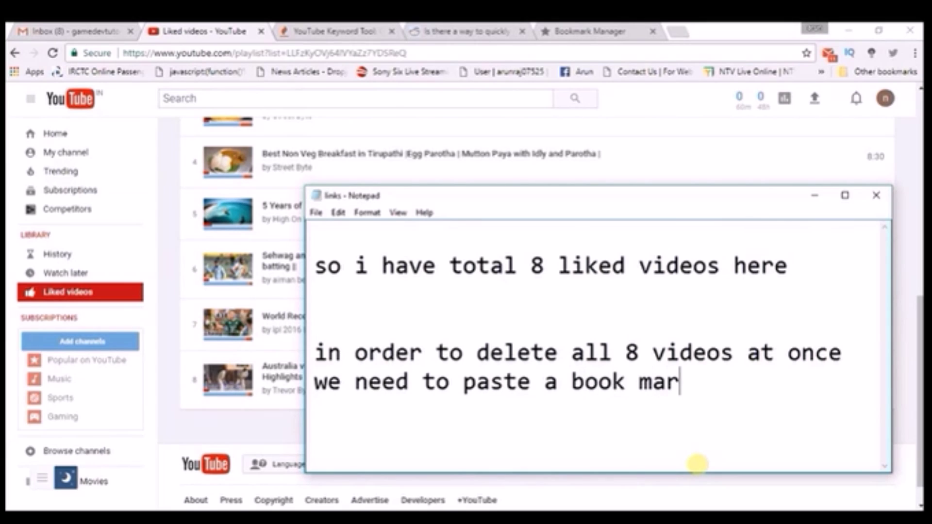
type("k delet")
type("ing code ")
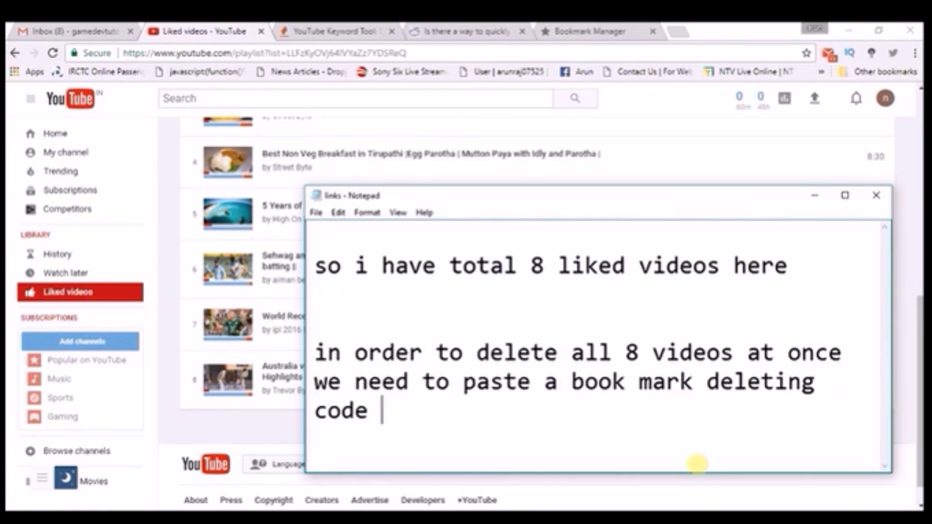
type("in brow")
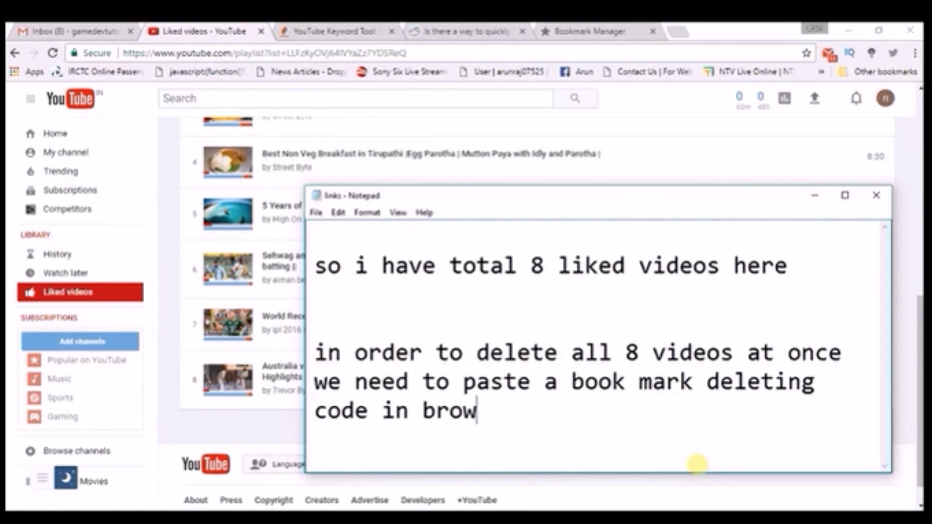
type("ser")
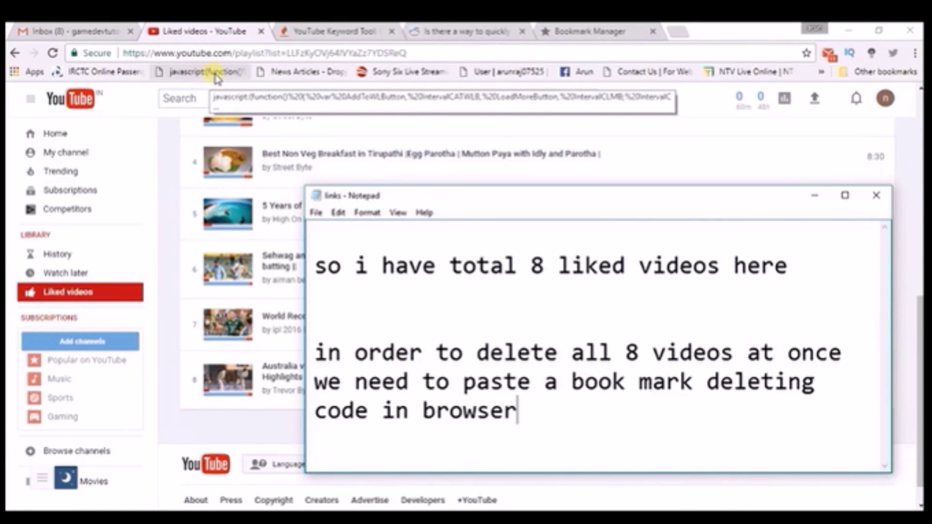
Step: Replace all of the note's text with "the code is" followed by blank lines
key("ctrl+a")
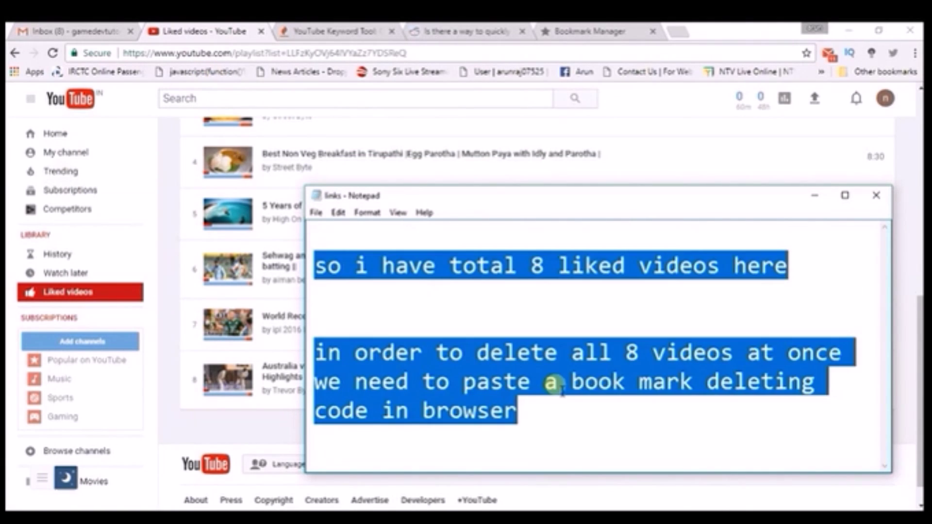
type("the c")
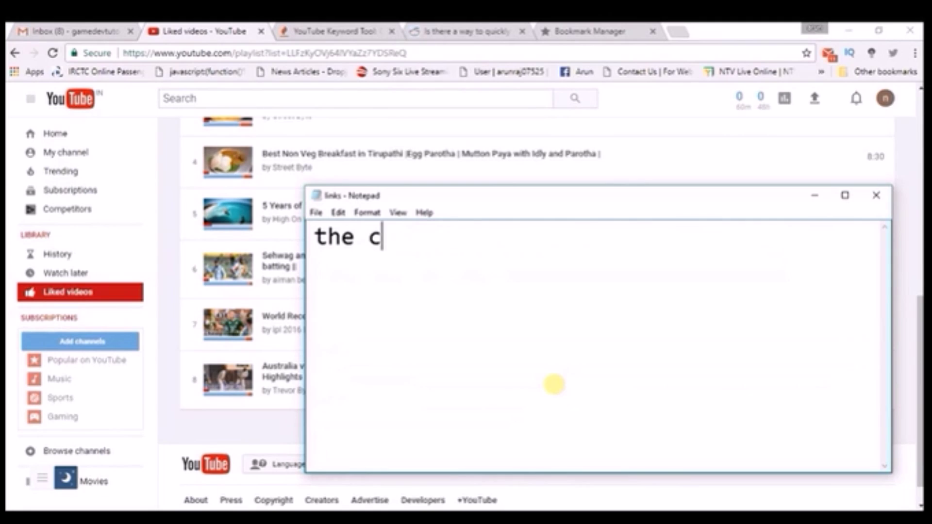
type("ode is")
key("Return")
key("Return")
key("Return")
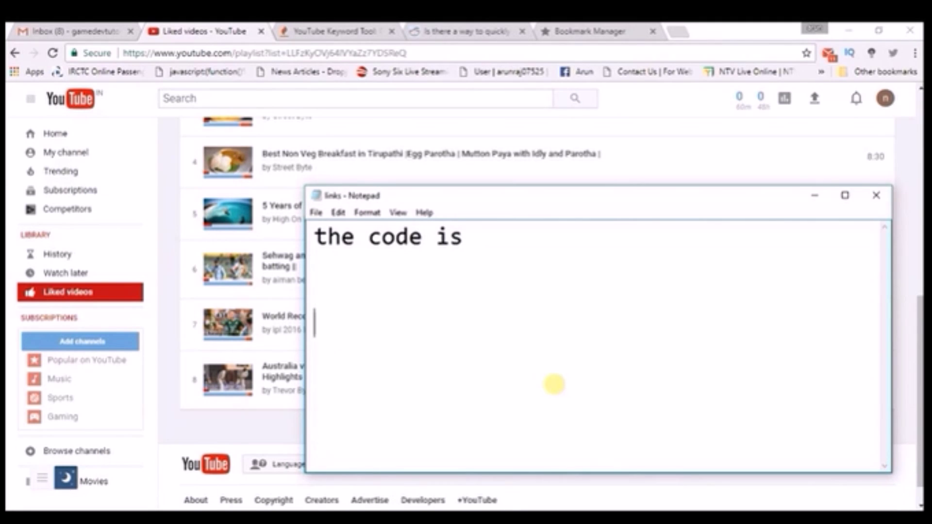
Step: Paste the bookmarklet code below "the code is", maximize the note and select the whole code
key("ctrl+v")
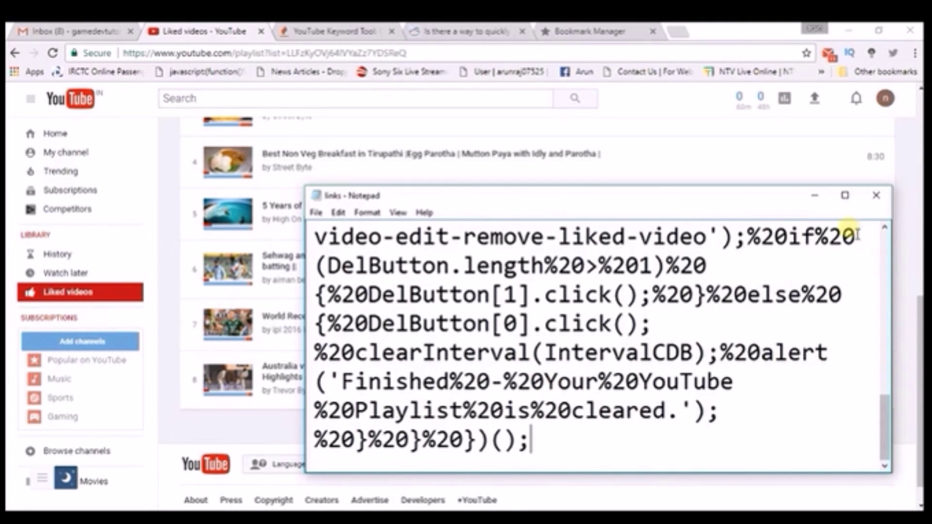
left_click(845, 195)
left_click_drag(10, 97, 772, 474)
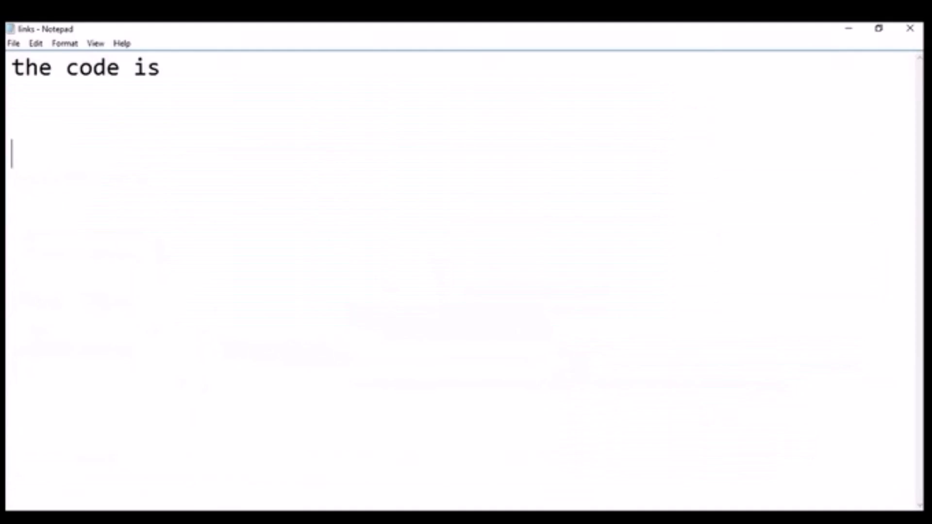
Step: Write "I will paste this code in description below you can copy that...." below "the code is"
type("I will")
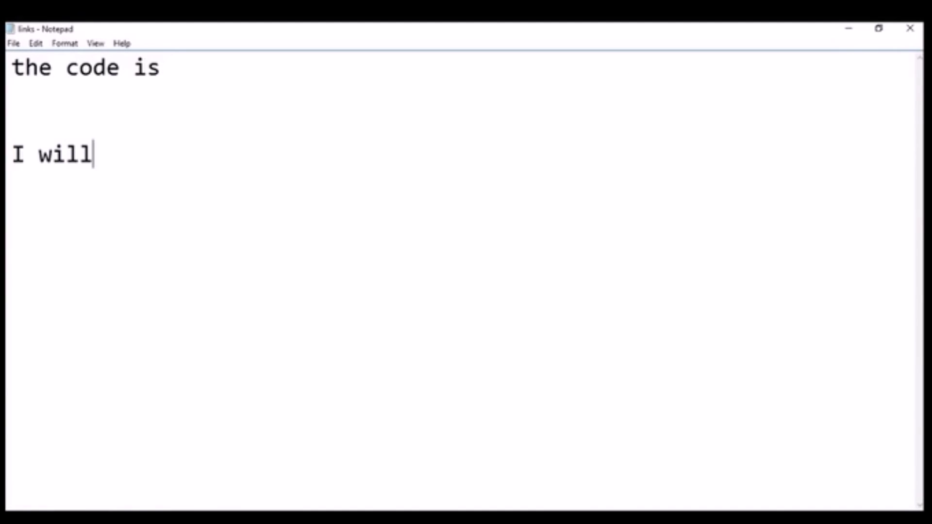
type(" paste")
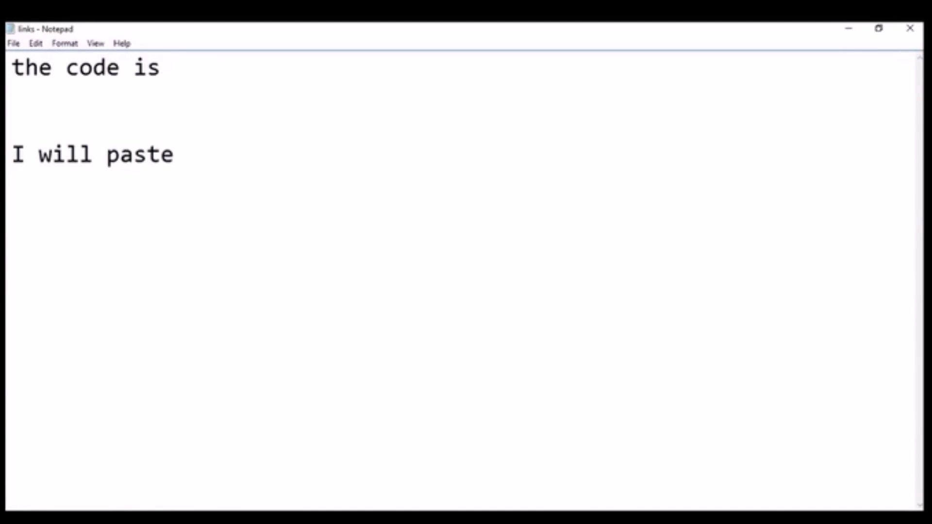
type(" this code in description bel")
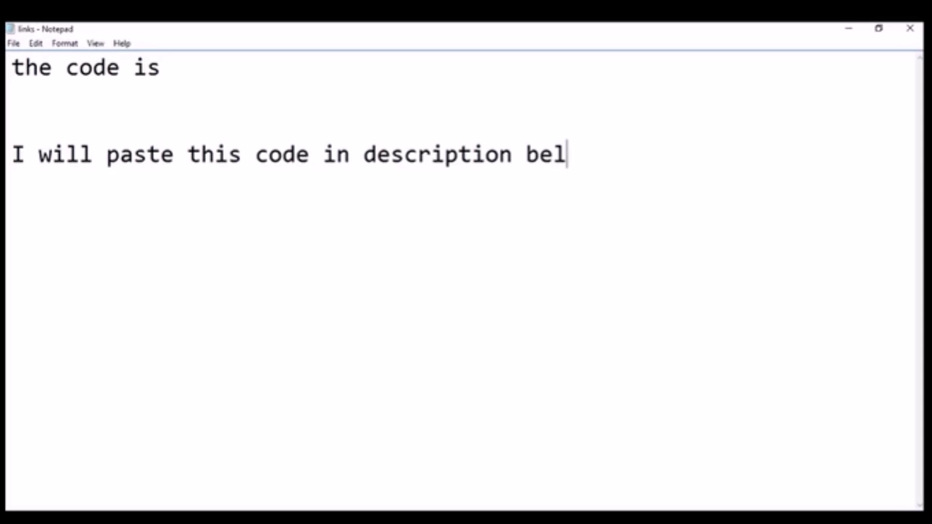
type("ow you")
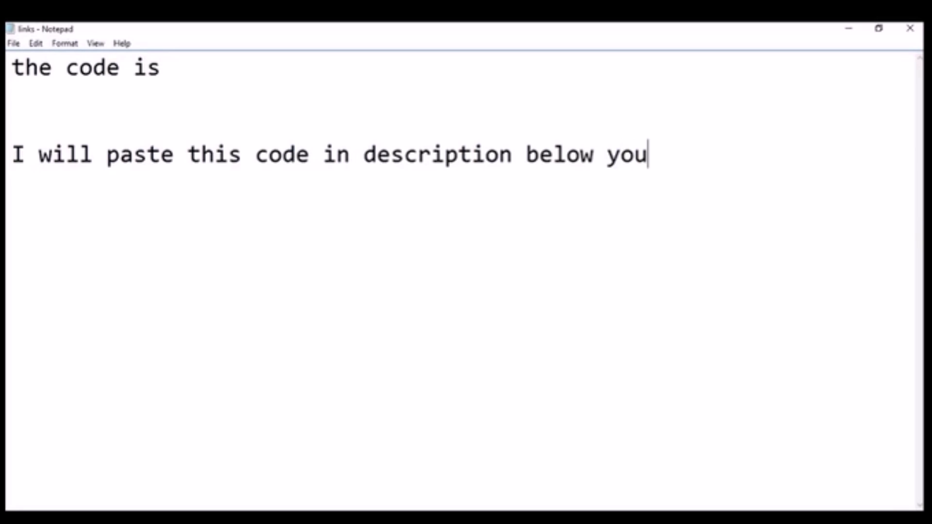
type(" can c")
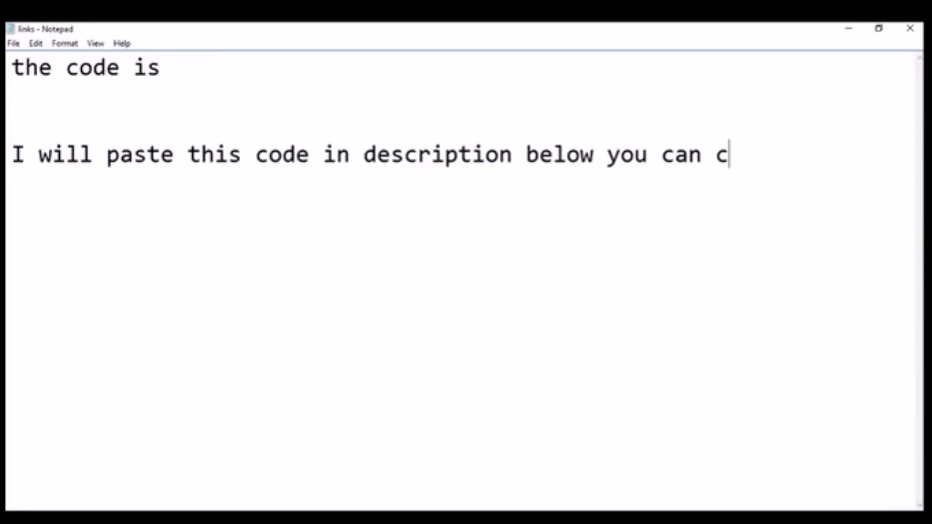
type("opy that....   ")
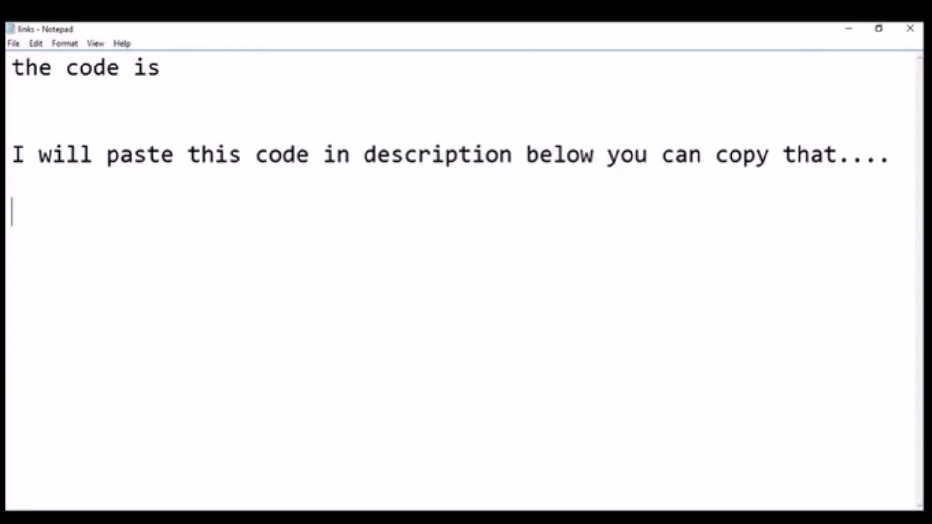
Step: Add the line "Let us see how to add this code to browser" further down in the note
type("Let ")
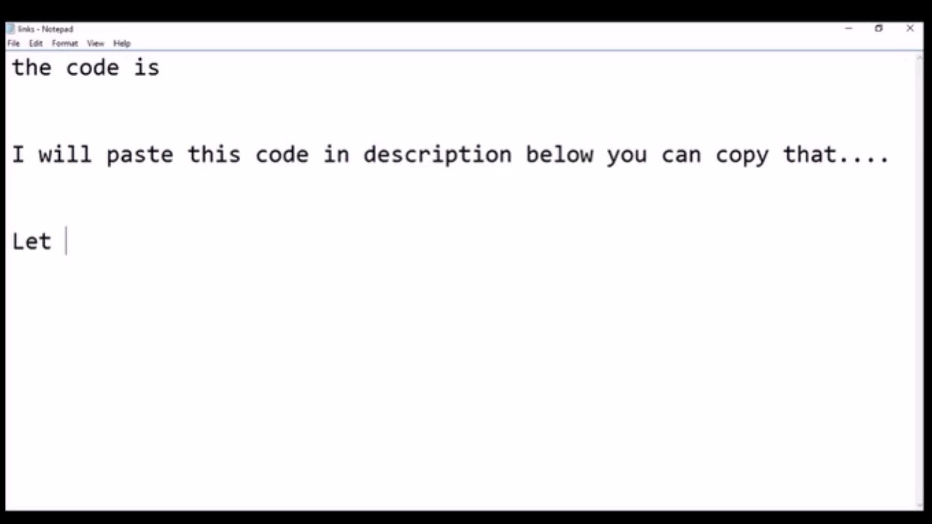
type("us see ho")
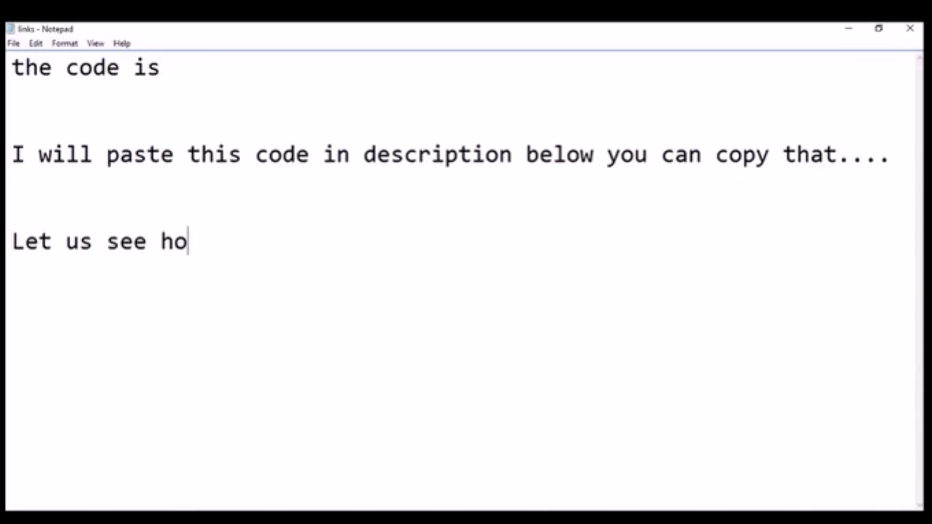
type("w to add ")
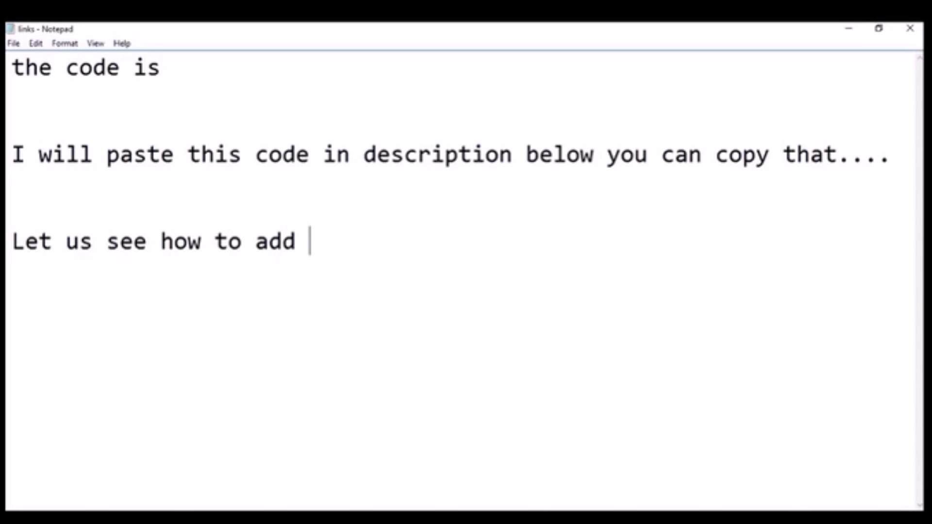
type("this code")
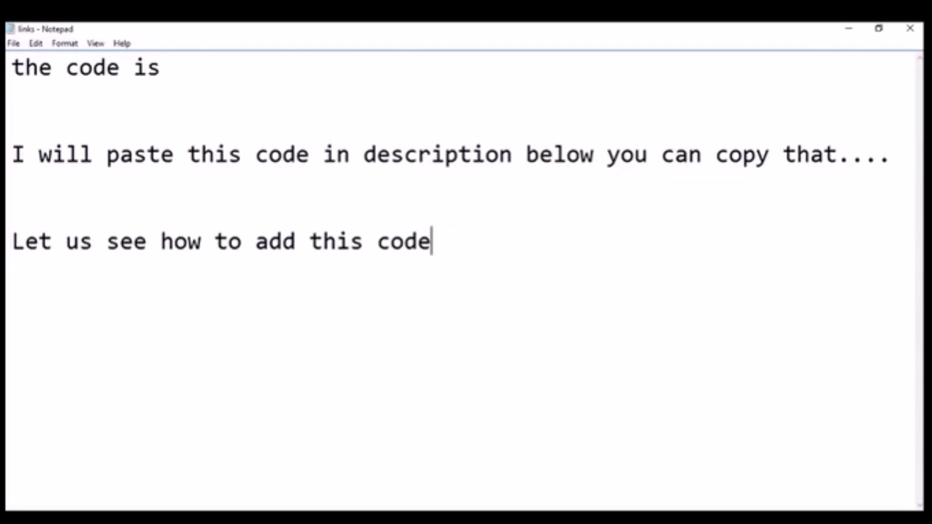
type(" to browser")
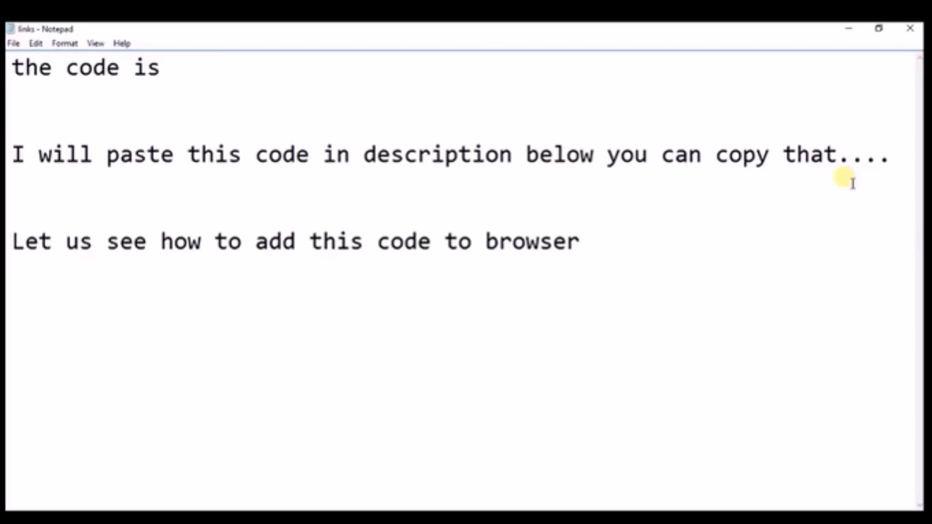
Step: Switch to the browser and delete the existing javascript:(function() bookmark from the bookmarks bar
left_click(848, 29)
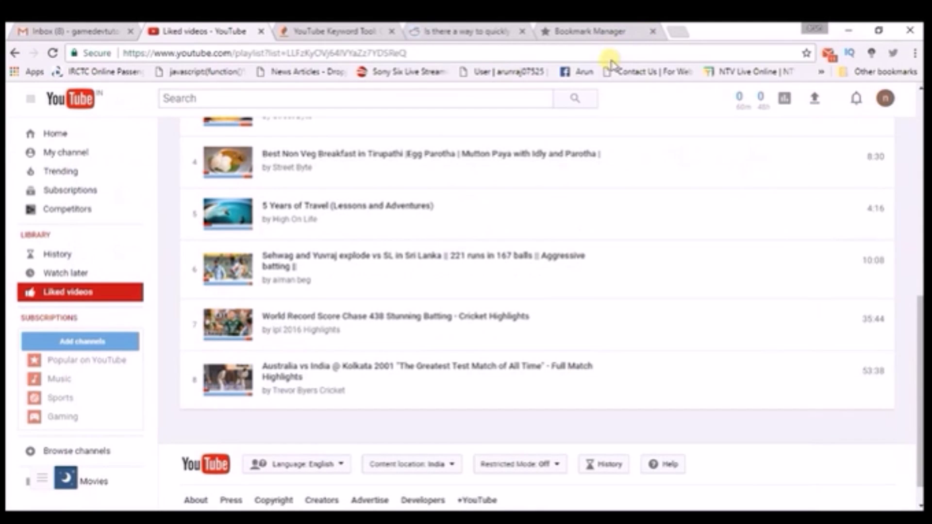
right_click(205, 77)
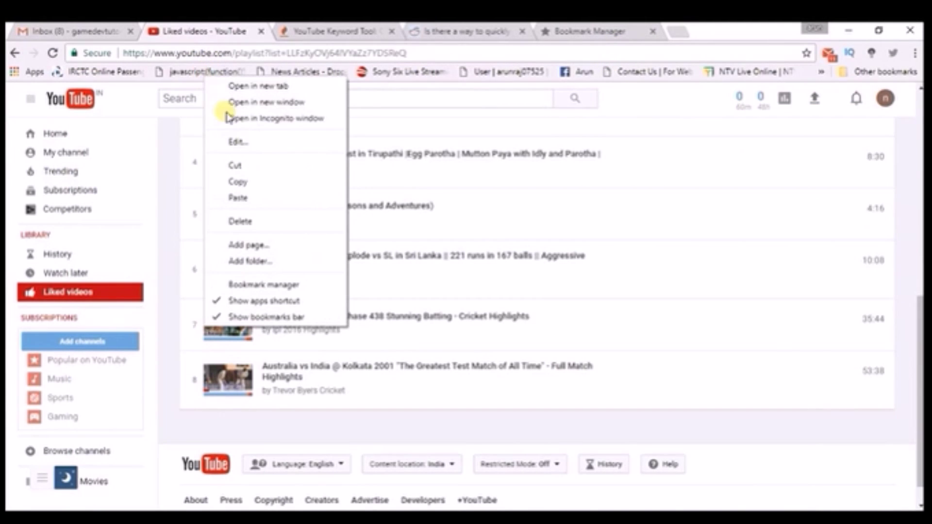
left_click(261, 221)
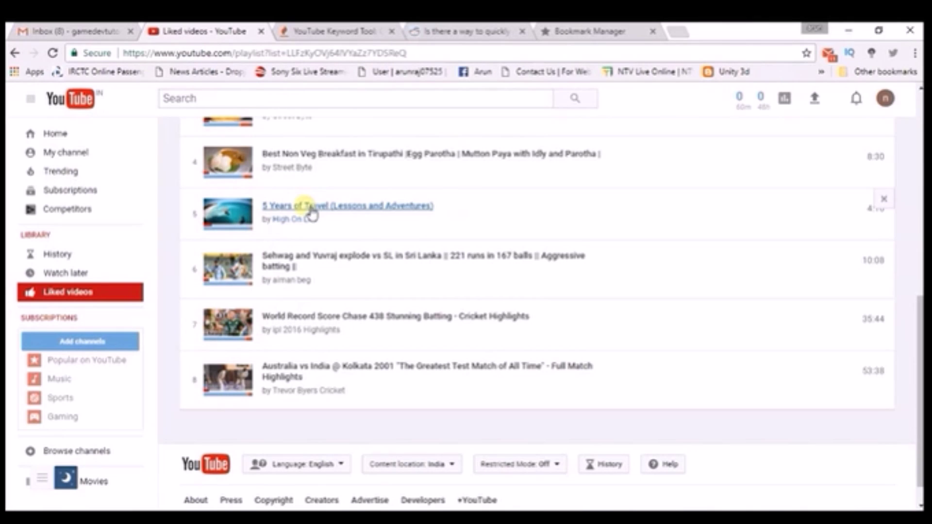
right_click(776, 75)
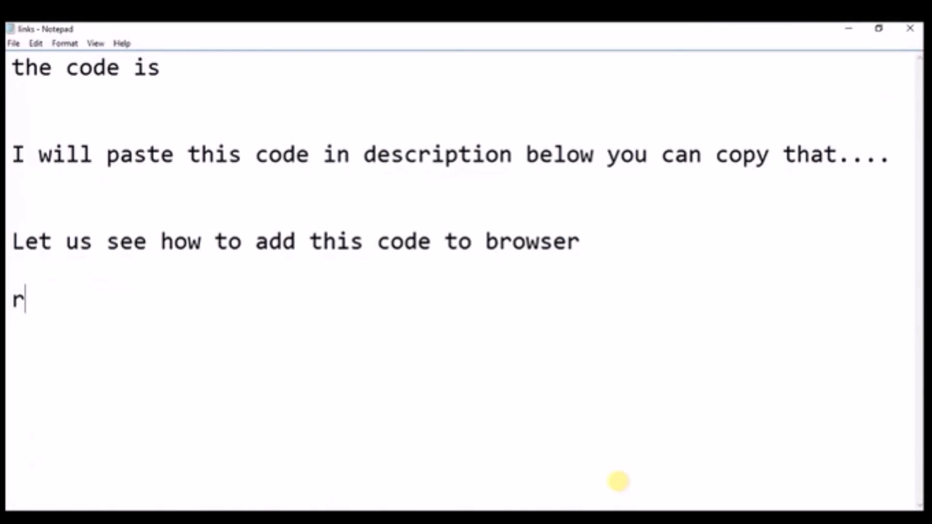
Step: Write the instruction "right click and click on bookmark manager" as the last line of the note in Notepad
type("ight ")
type("vlivk")
key("BackSpace")
key("BackSpace")
key("BackSpace")
key("BackSpace")
key("BackSpace")
type("v")
key("BackSpace")
type("clikc")
key("BackSpace")
key("BackSpace")
type("ck and")
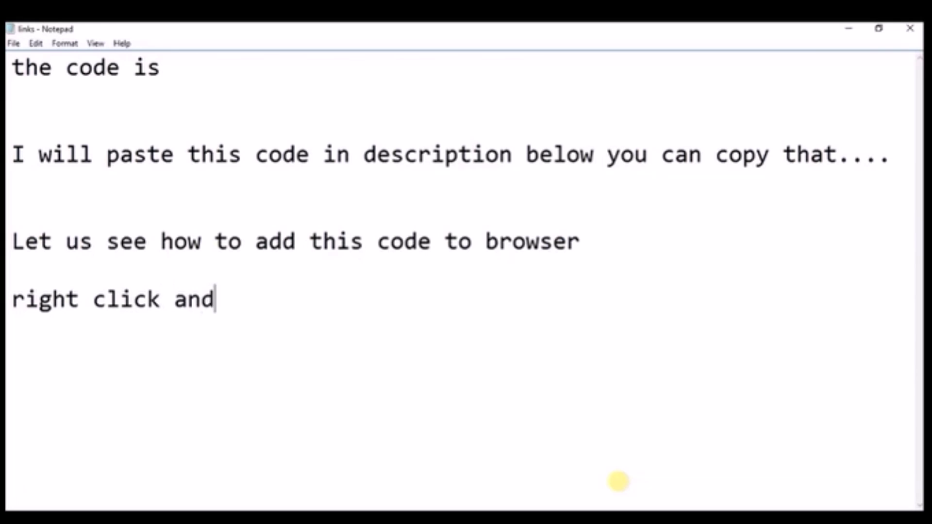
type(" click on ")
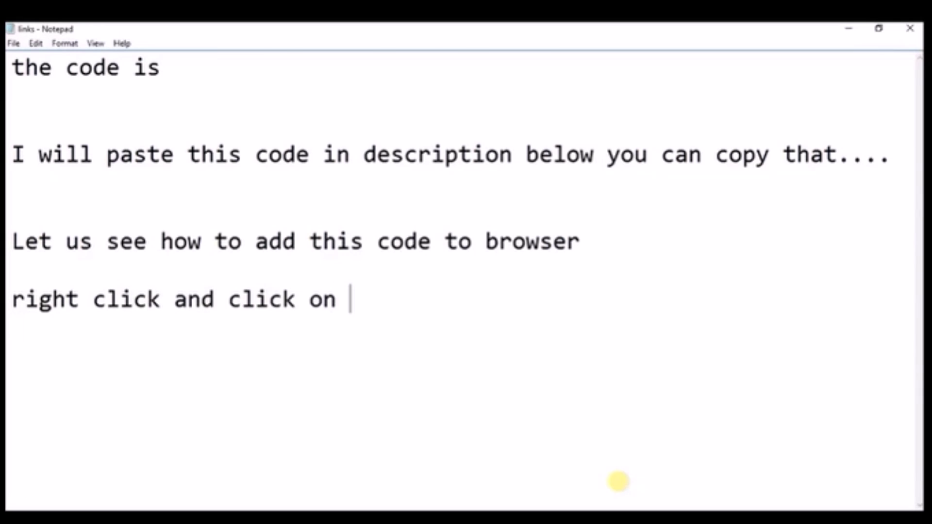
type("bookmark")
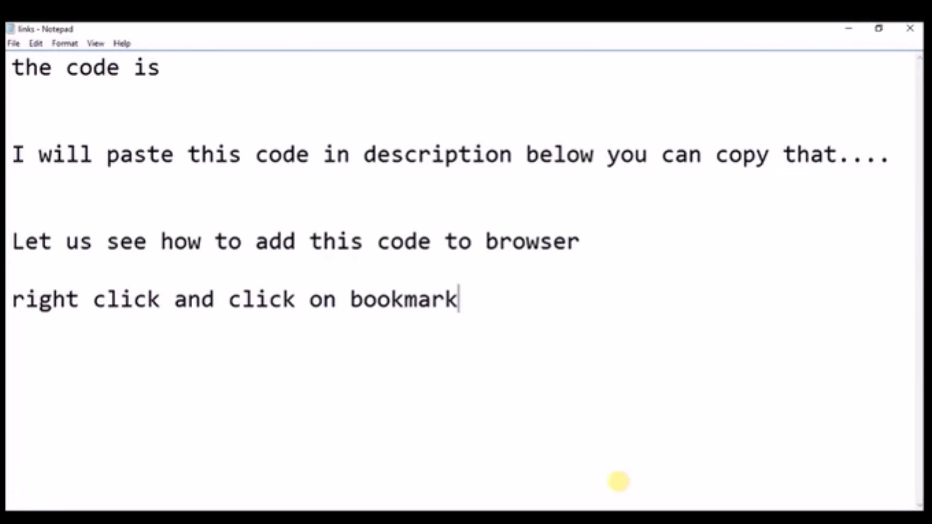
type(" manager")
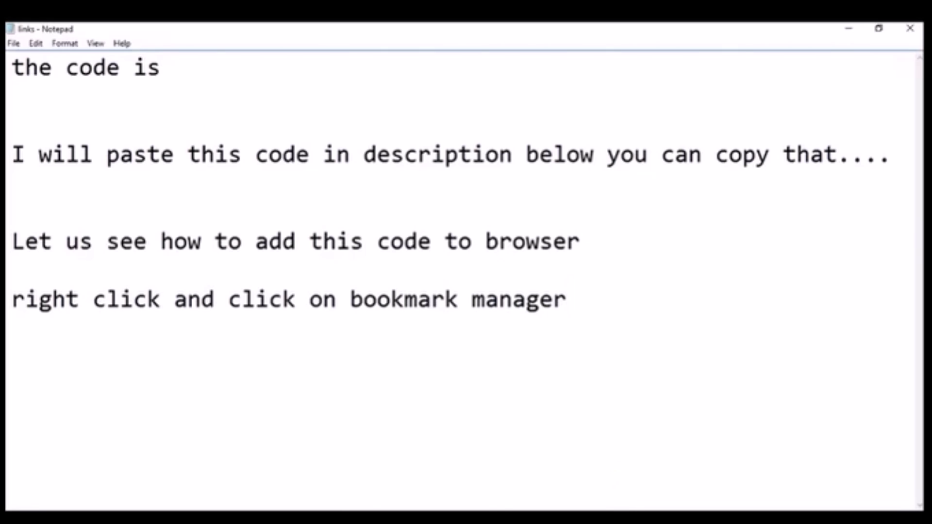
Step: Switch back to the browser, open the bookmark manager and look at the options available for the Bookmarks bar folder
left_click(484, 517)
left_click(441, 468)
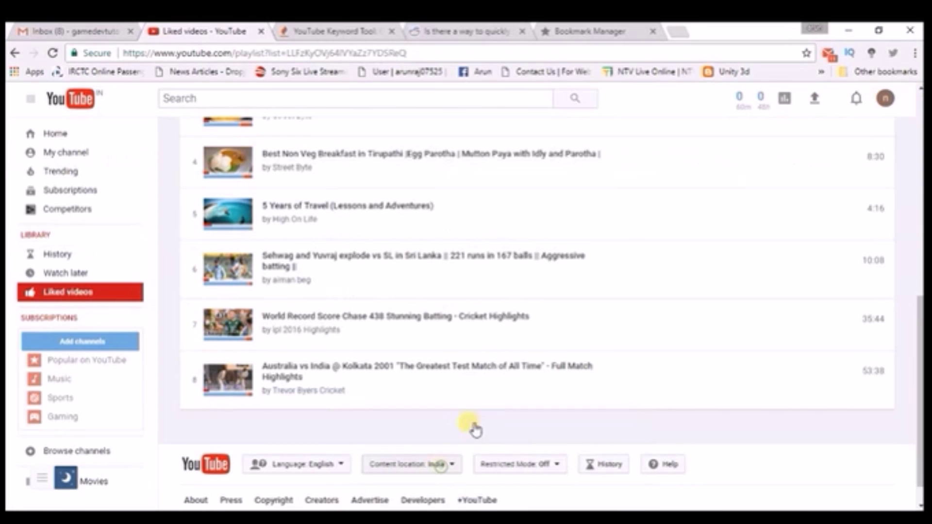
right_click(775, 73)
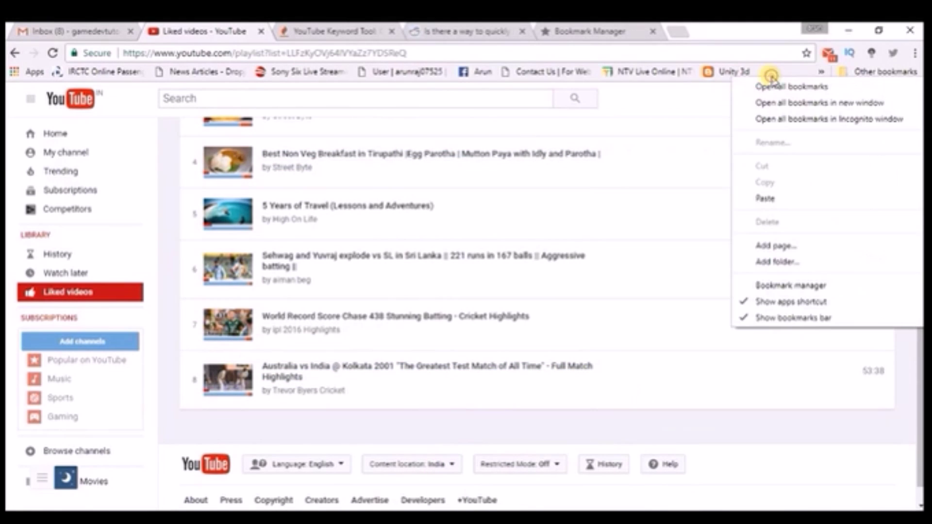
left_click(779, 286)
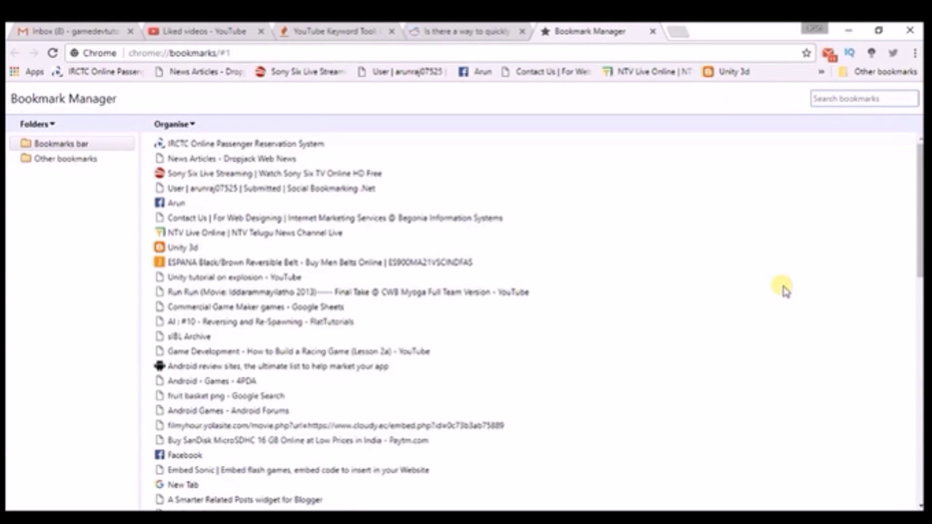
right_click(88, 146)
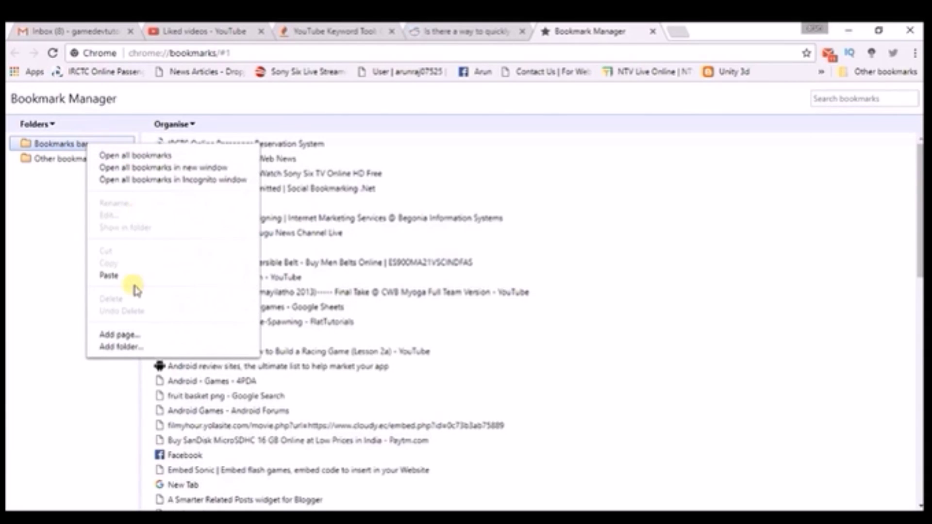
left_click(43, 270)
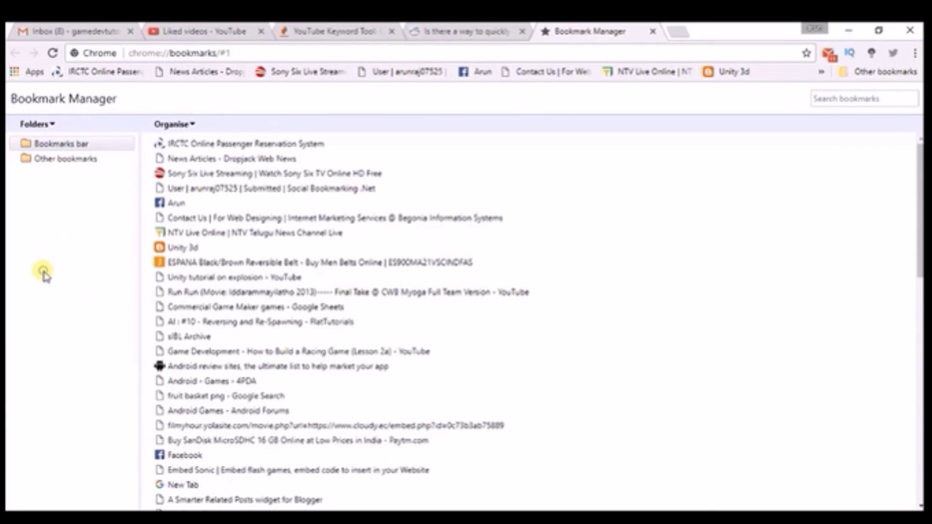
Step: Return to Notepad, add the line "right click on bookmars bar" and restore the note to a smaller window
key("alt+Tab")
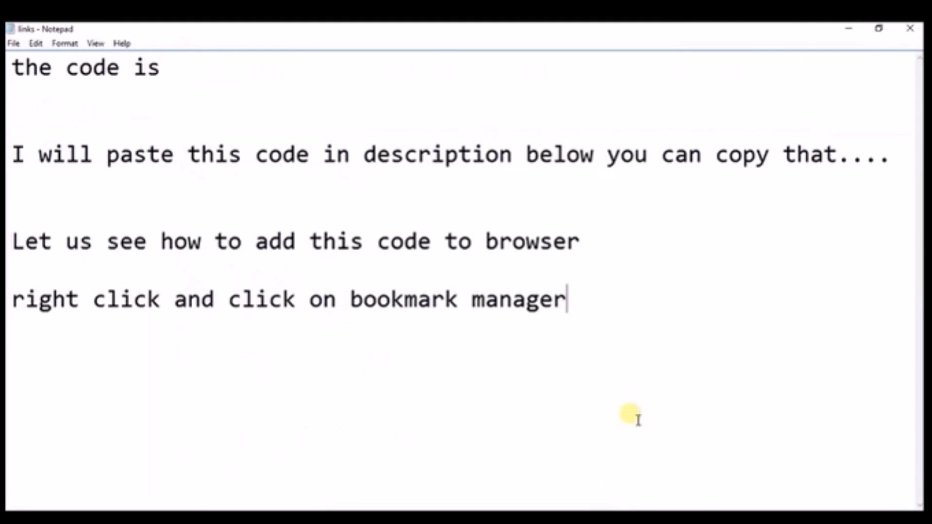
type("right ")
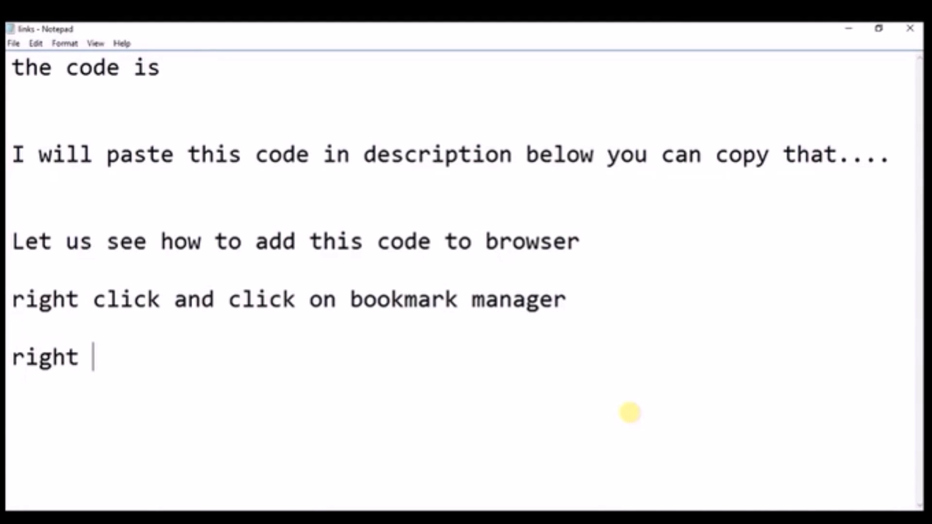
type("click on ")
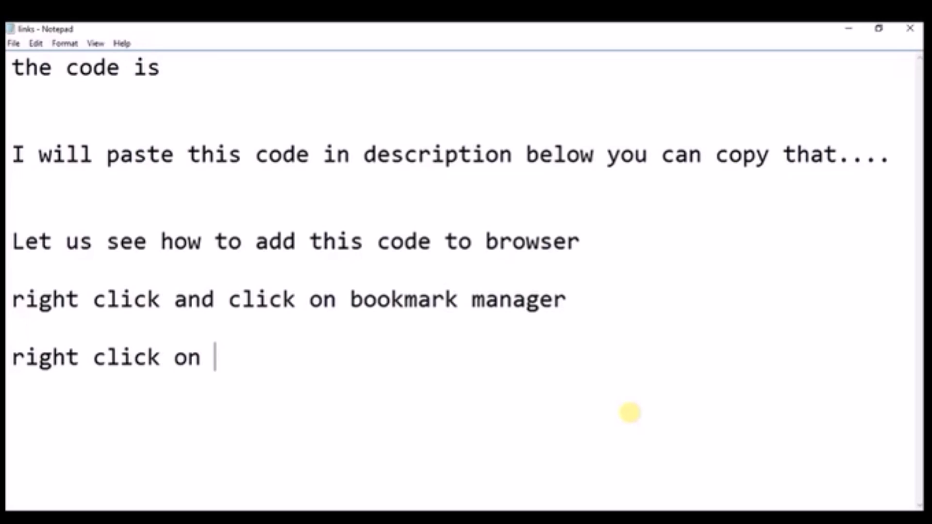
type("bookmar")
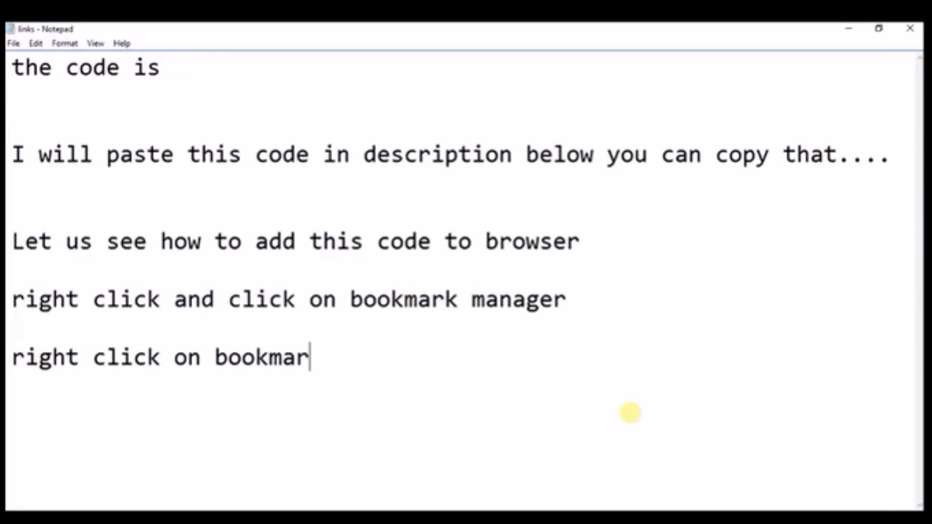
left_click(878, 30)
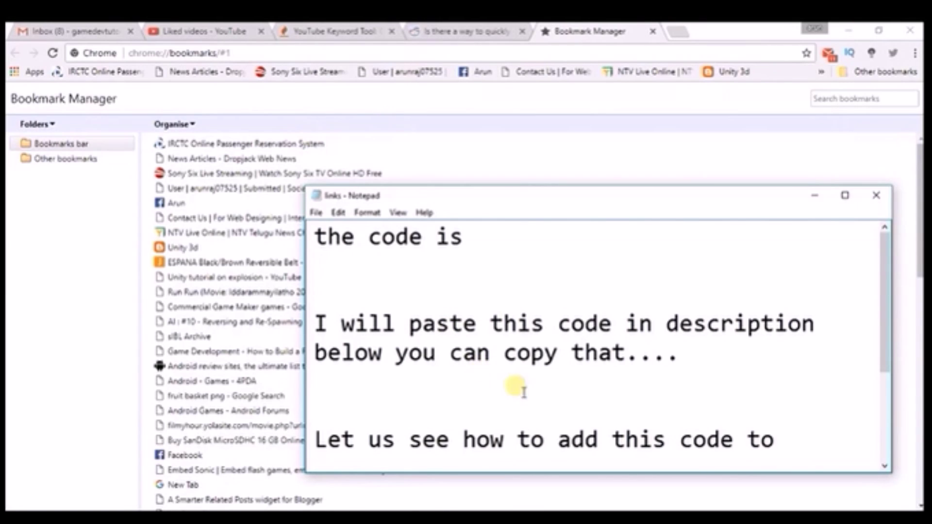
scroll(882, 350, "down", 2)
type("s bar")
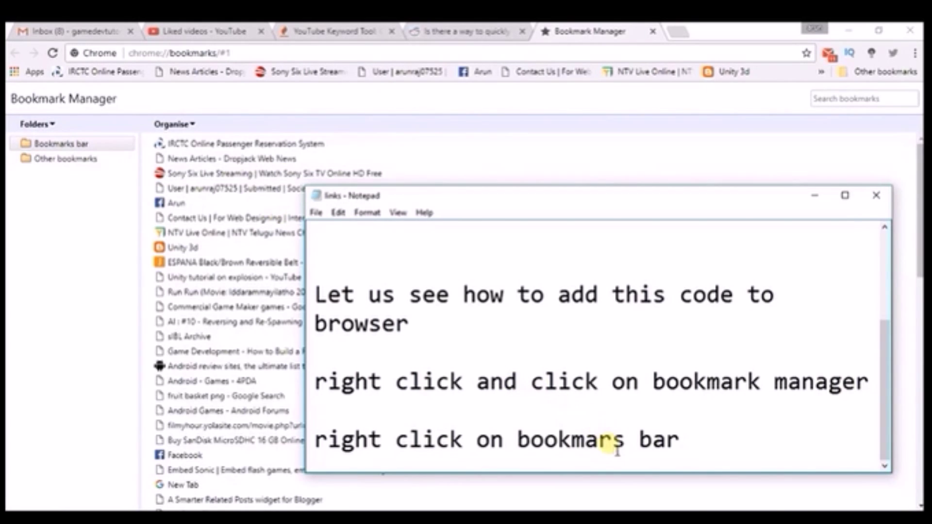
Step: Correct the misspelled word "bookmars" to "bookmarks" in the last line of the note
type("k")
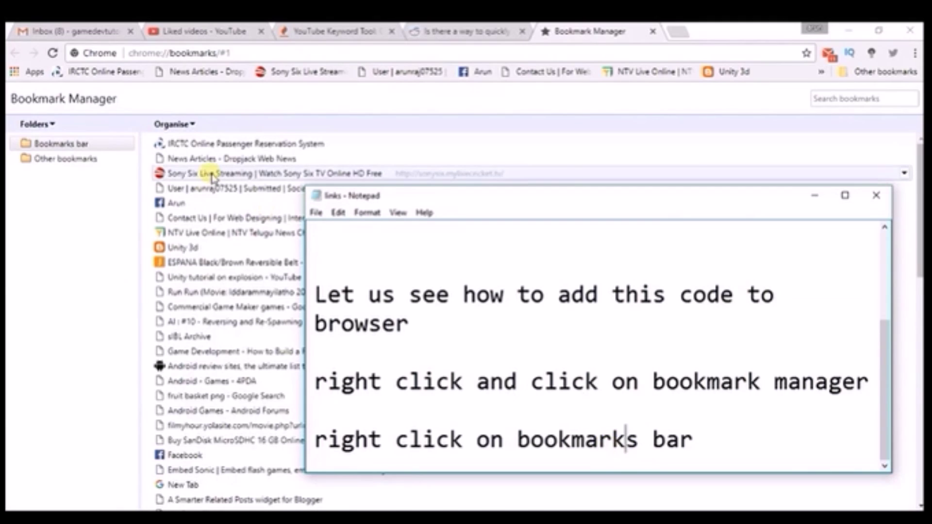
Step: Paste the copied javascript:(function() bookmark into the Bookmarks bar folder and move it to just after the IRCTC bookmark on the bar
right_click(97, 142)
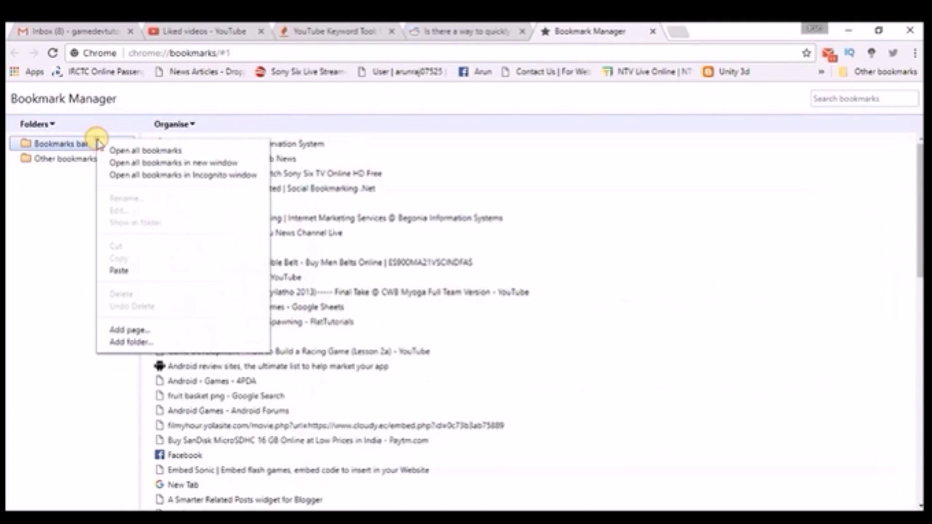
left_click(131, 271)
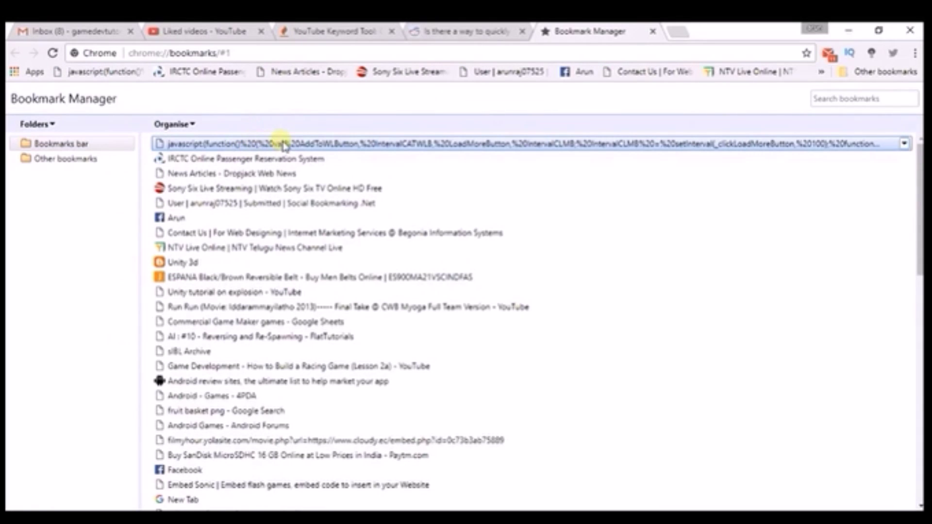
left_click_drag(277, 145, 250, 70)
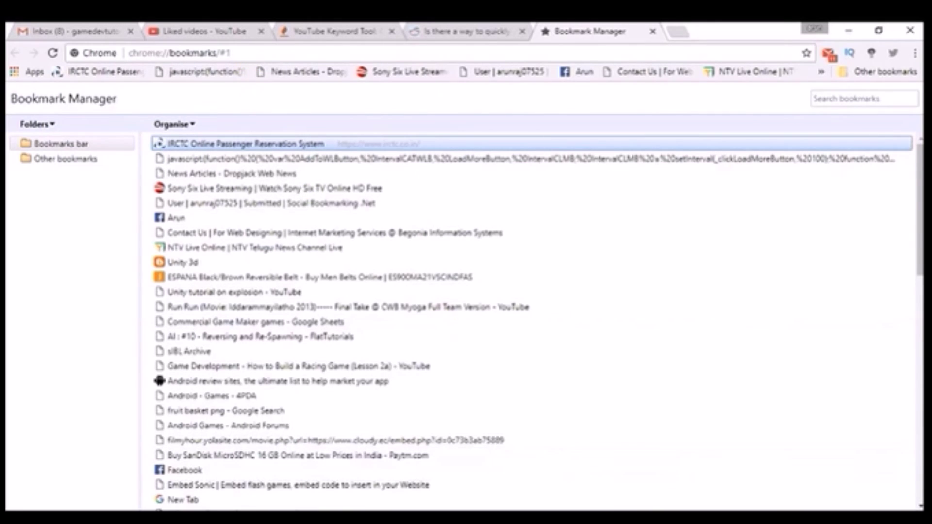
Step: Return to Notepad and add the line "just drag and drop at bookmark bar space" below the bookmarks bar instruction
key("alt+Tab")
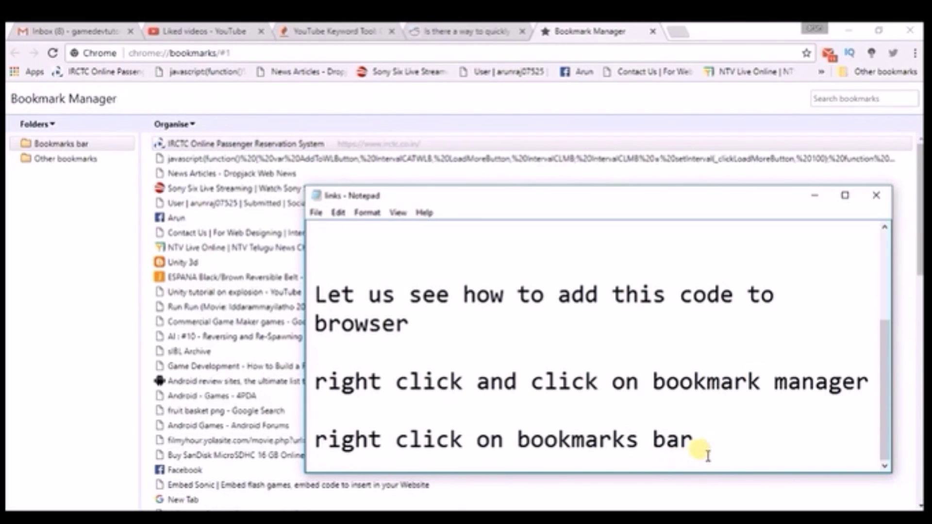
key("Return")
key("Return")
key("Return")
type("ju")
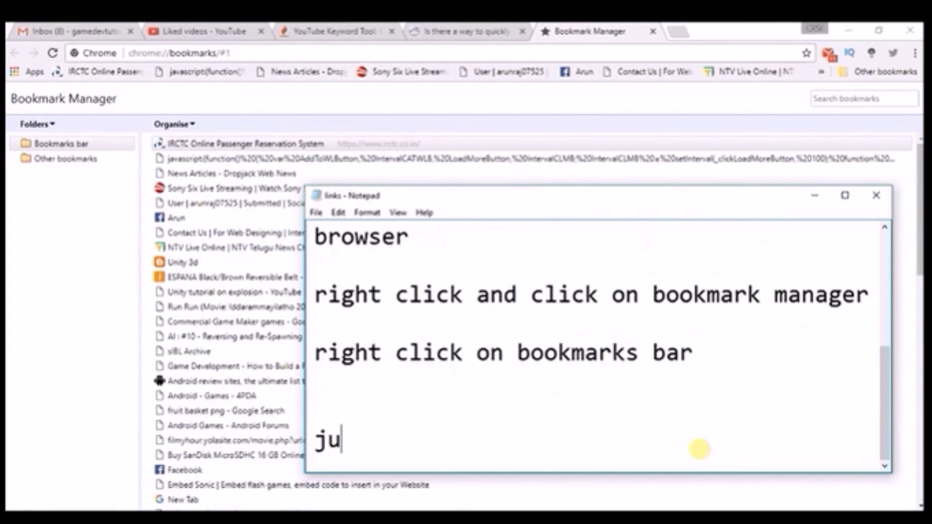
type("st drag and drop at b")
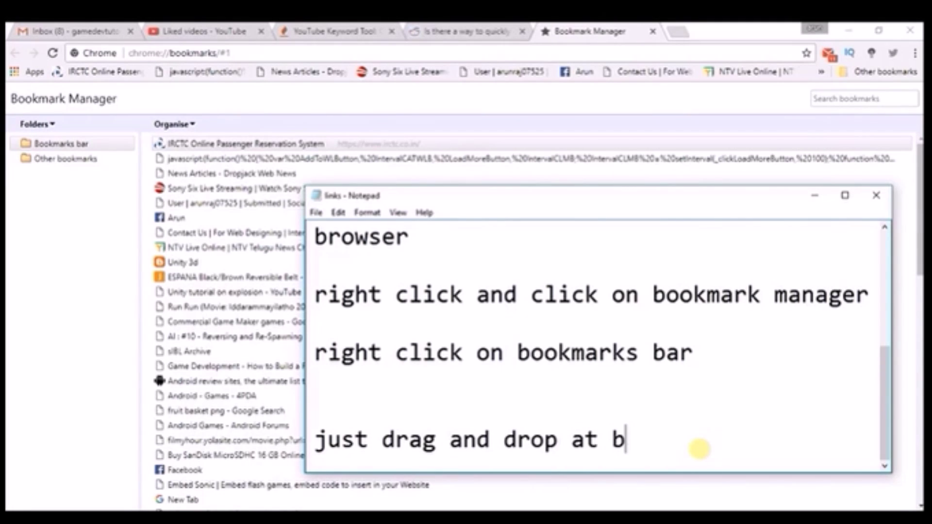
type("ookmark bar space")
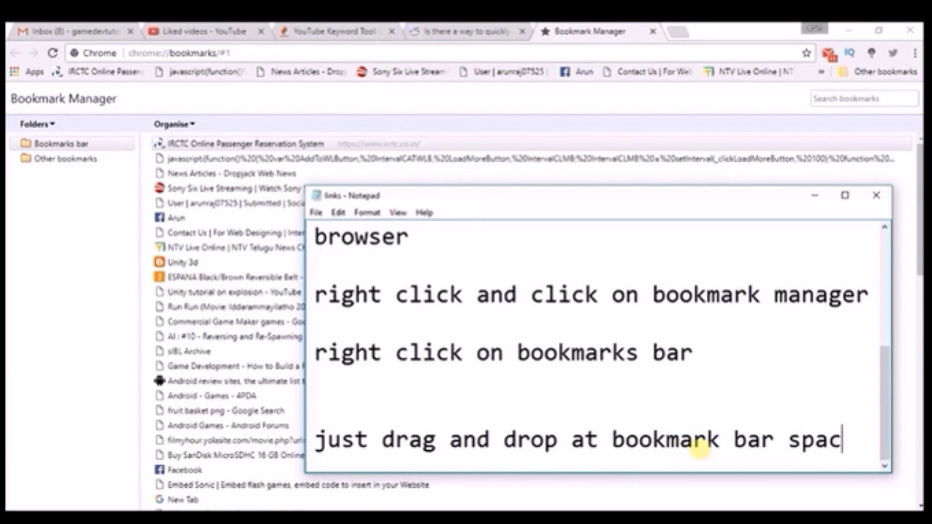
Step: Go back to the browser and bring up the YouTube Liked videos playlist from its beginning
left_click(12, 337)
left_click_drag(320, 162, 185, 148)
left_click(204, 31)
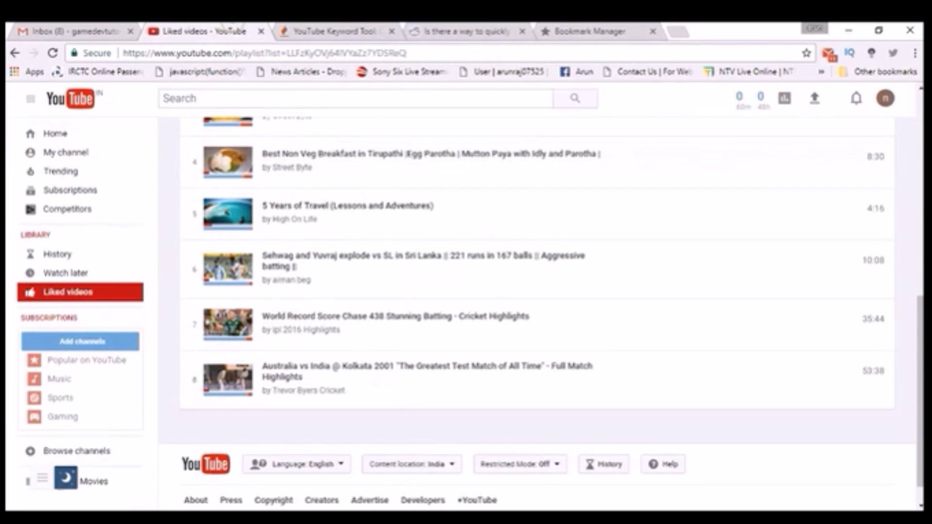
scroll(534, 311, "up", 10)
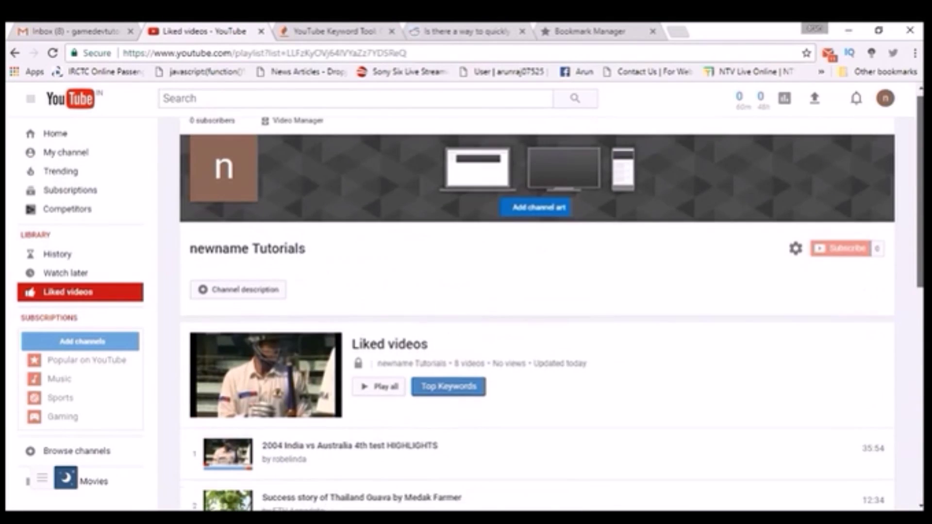
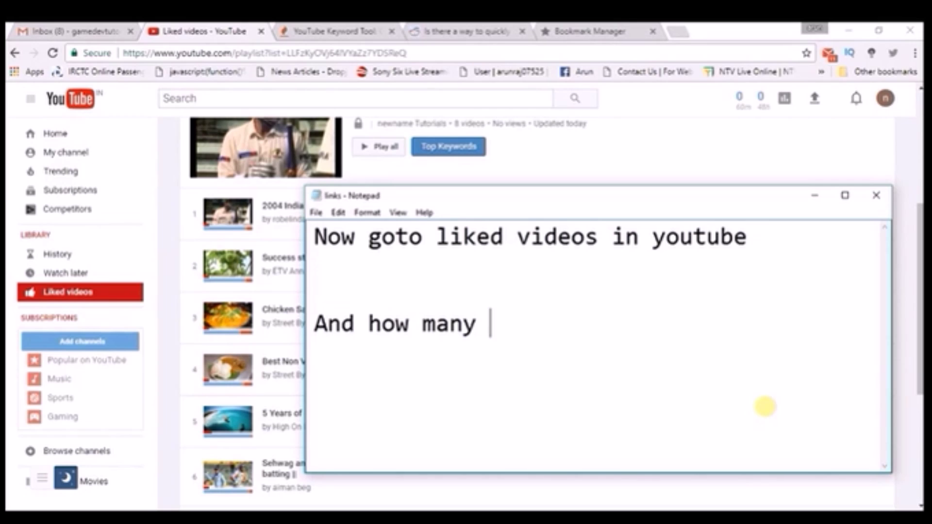
Step: Complete the "And how many" sentence in Notepad with "count you have doesnt matter this code deletes all liked videos at once"
type("count")
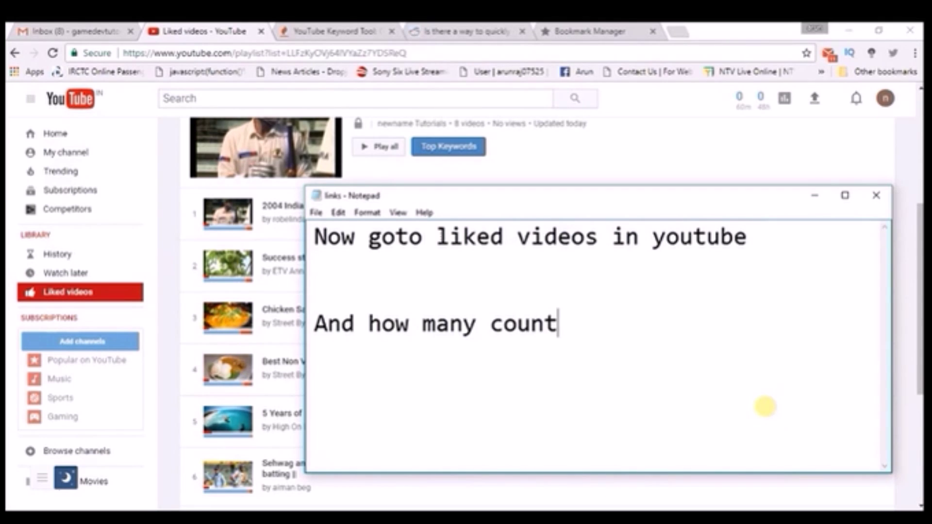
type(" you have")
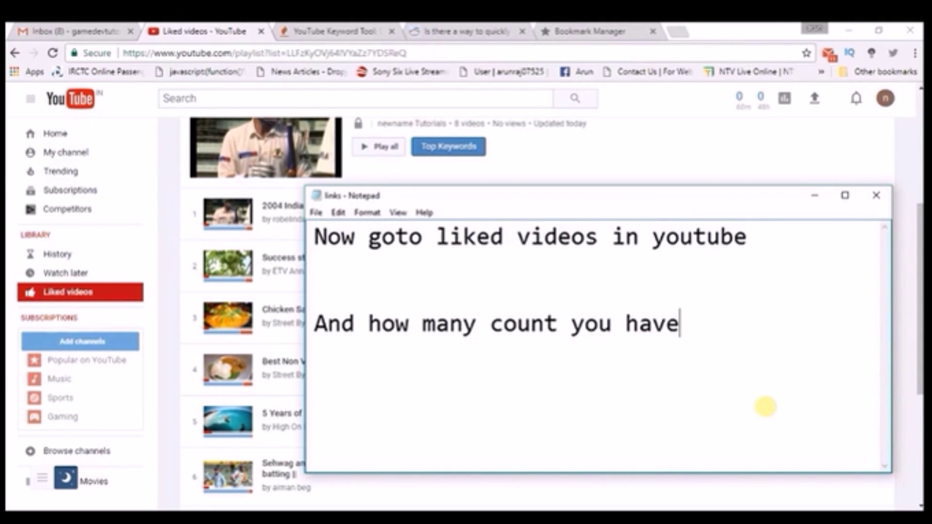
type(" doesnt")
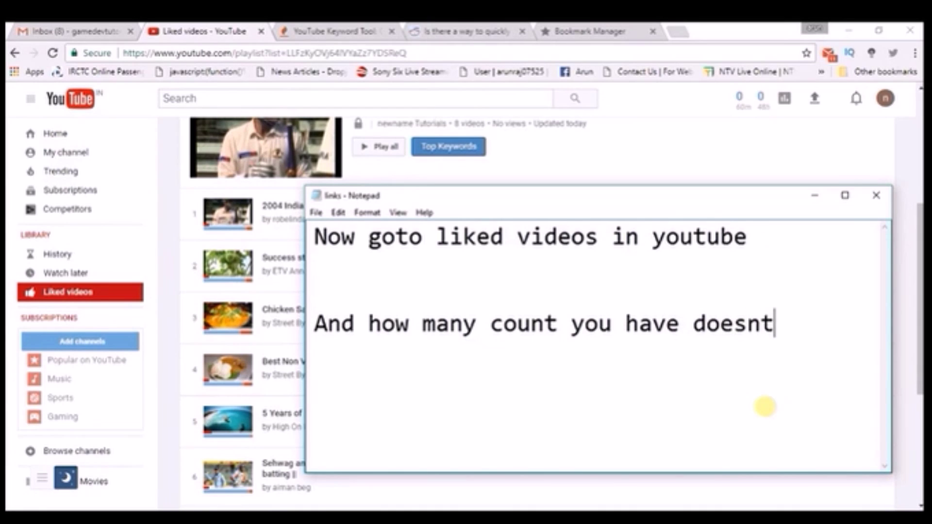
type(" matter")
key("Return")
type("this code")
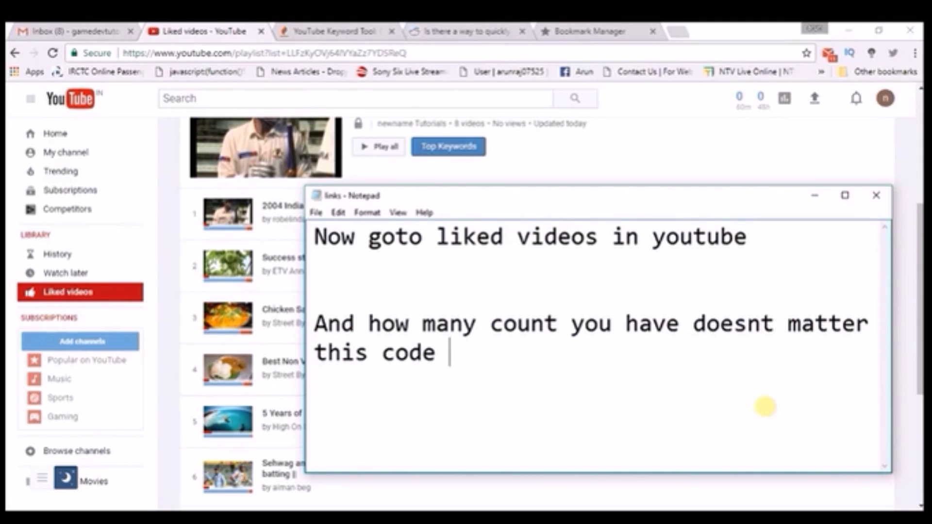
type(" deletes all")
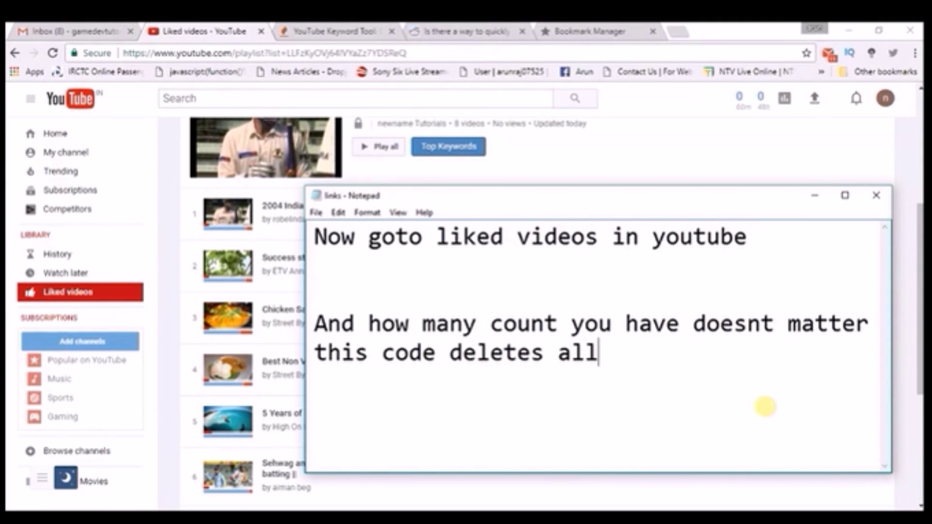
type(" liked ")
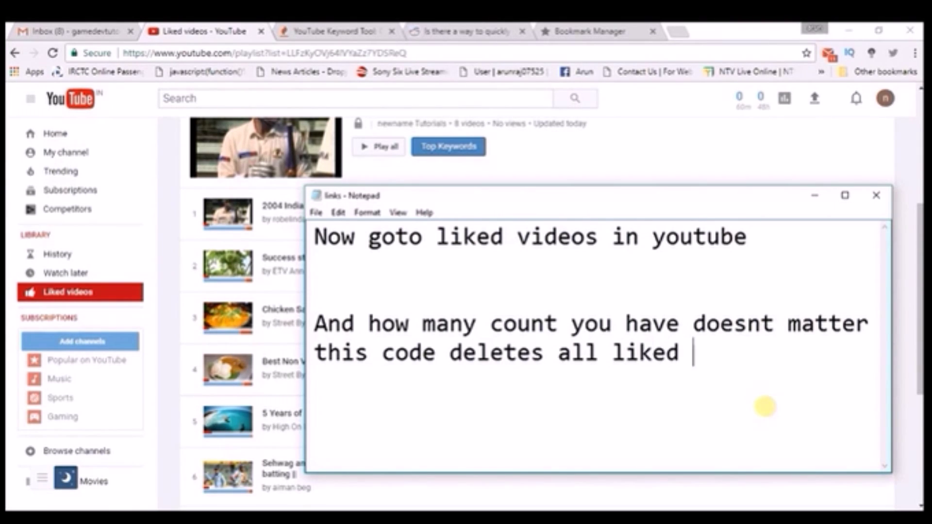
type("videos at once")
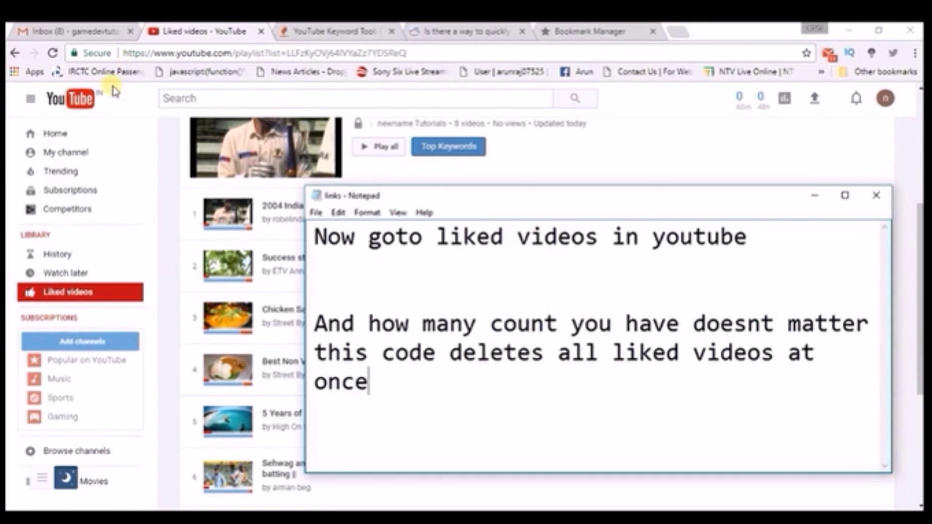
Step: End the note's sentence with "..." and add the line "Just click on it" below it
type("...  ")
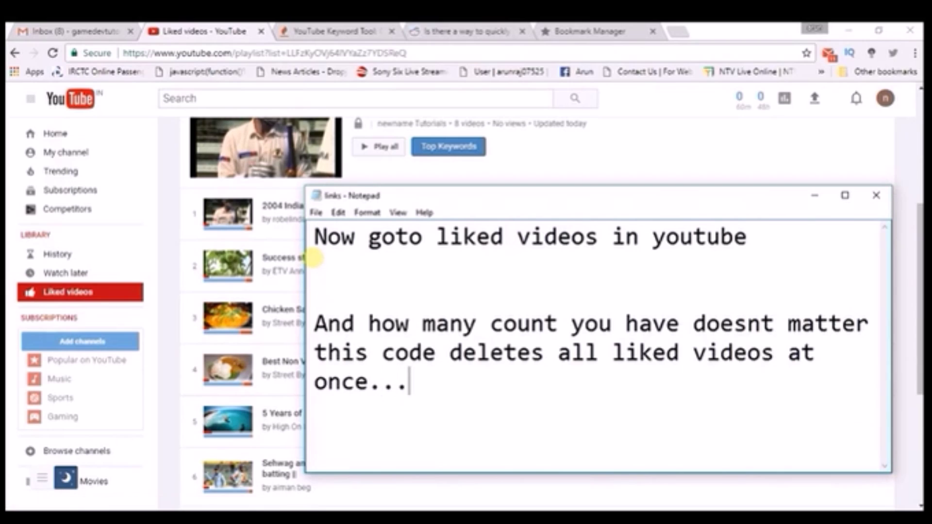
type("Just clic")
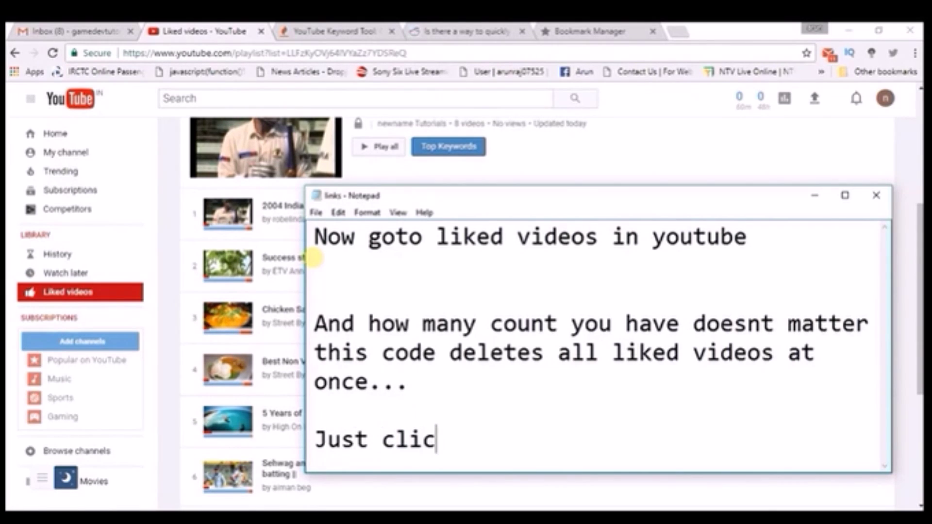
type("k on it")
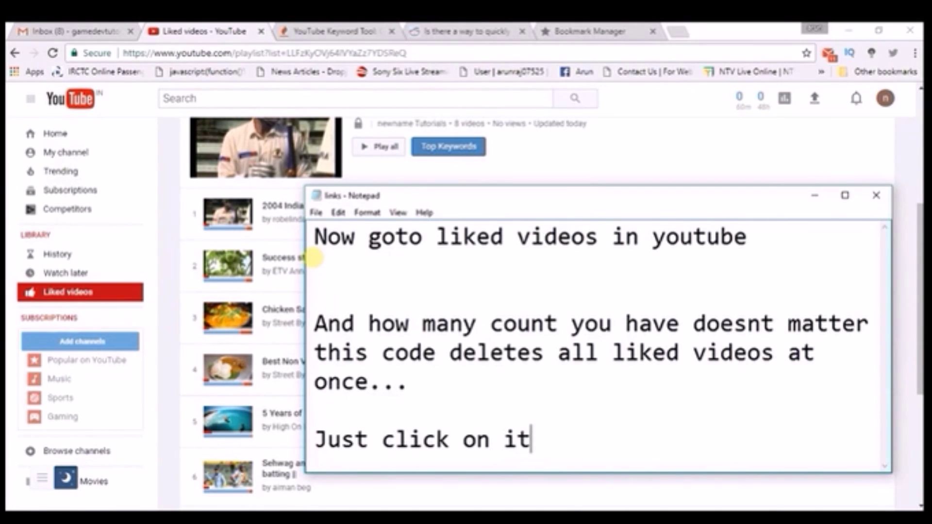
Step: Run the javascript:(function() bookmarklet on the YouTube Liked videos page and dismiss its completion message
left_click(205, 72)
left_click(205, 73)
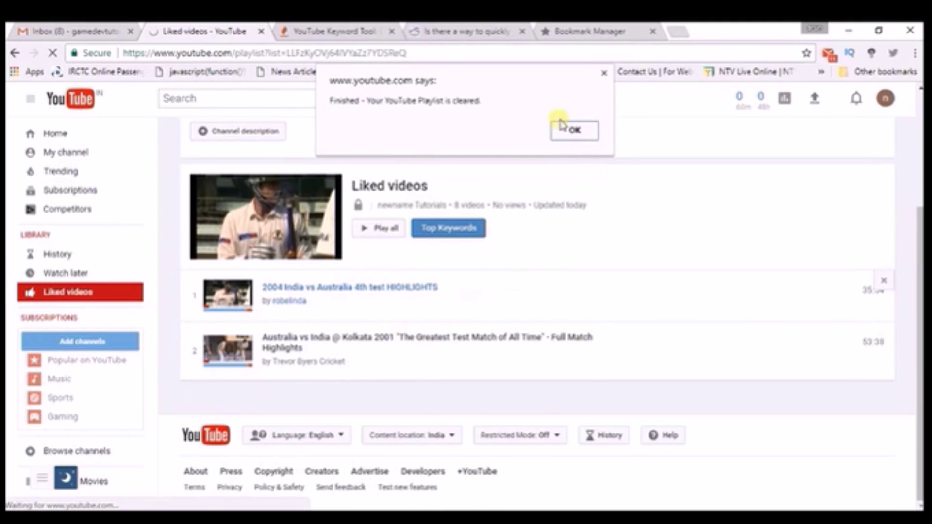
left_click(573, 130)
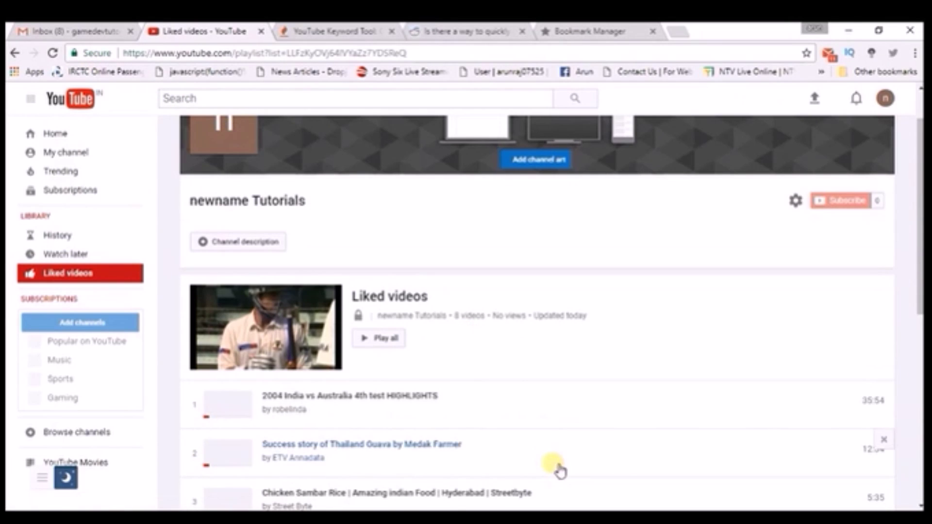
Step: Switch to Notepad and append "-->do it second time" to the line "Just click on it"
key("alt+Tab")
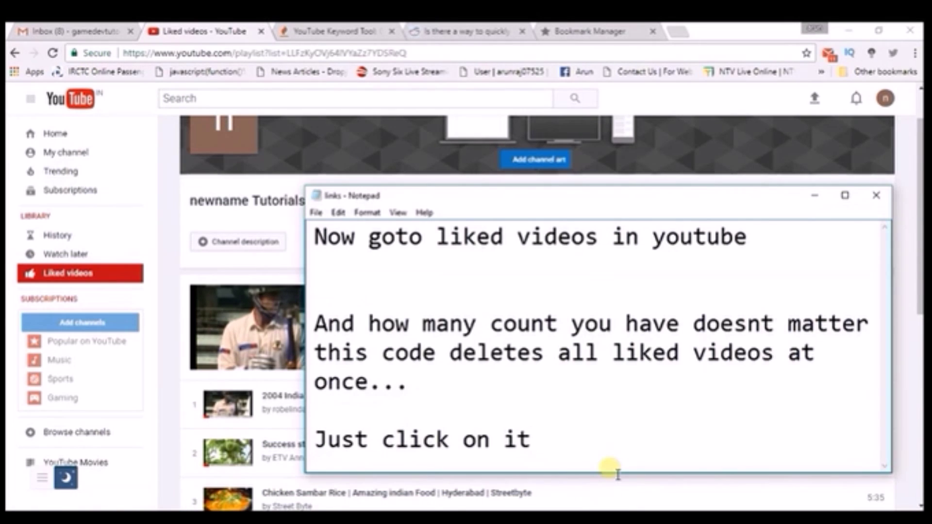
type("-->do")
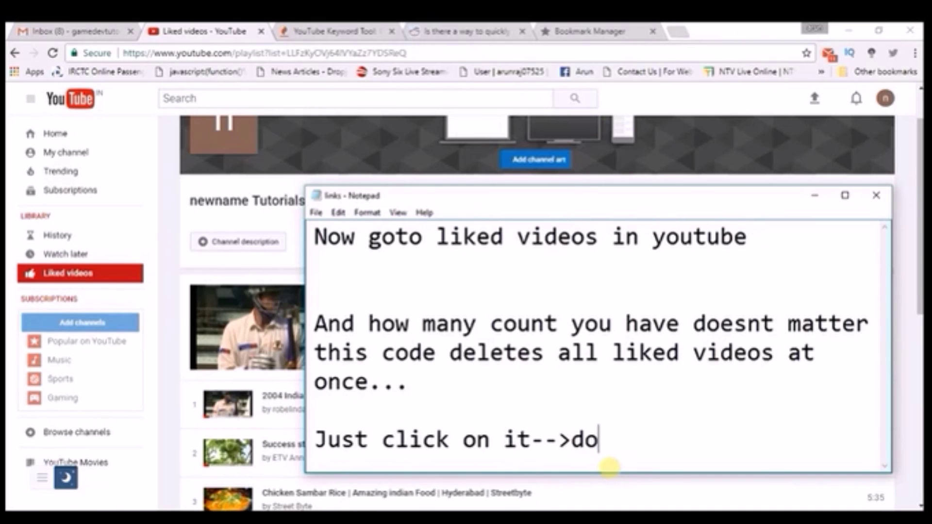
type(" it seco")
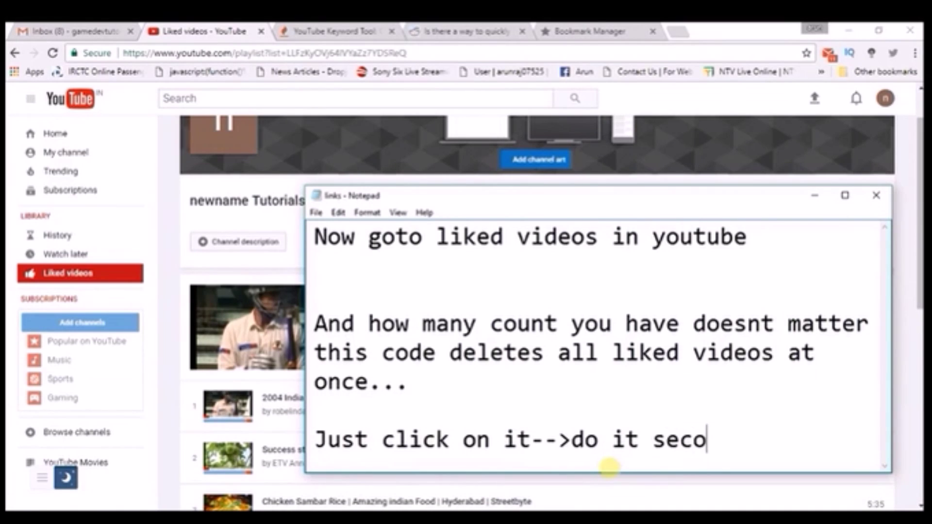
type("nd time")
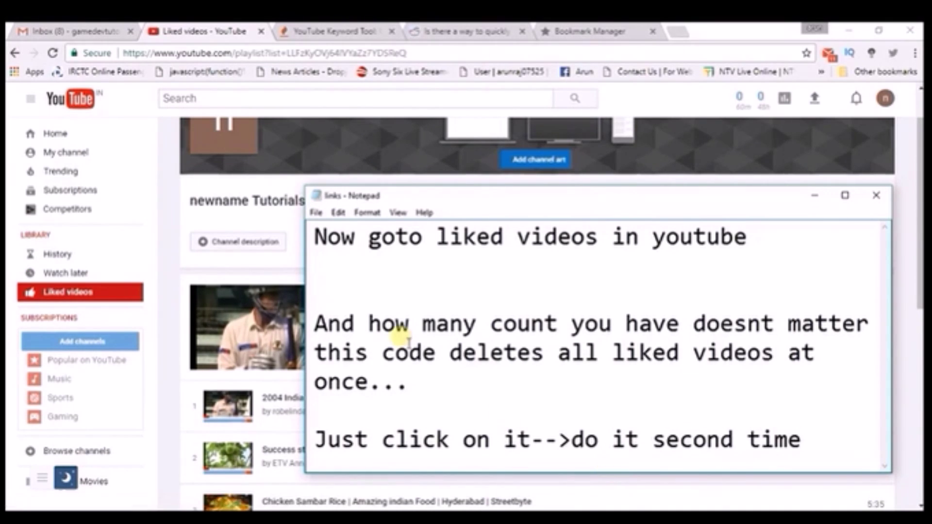
Step: Return to the Liked videos page, run the javascript bookmarklet a second time and reload the page
left_click(146, 112)
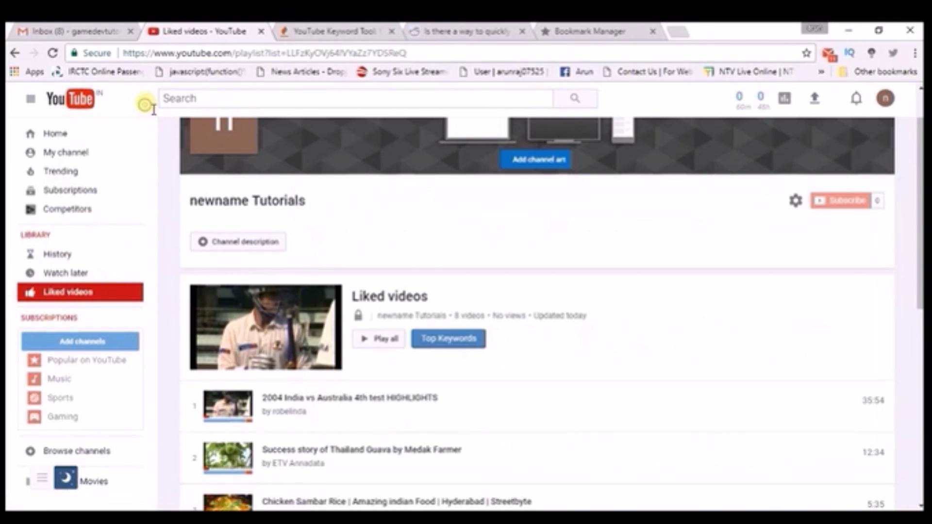
left_click(208, 75)
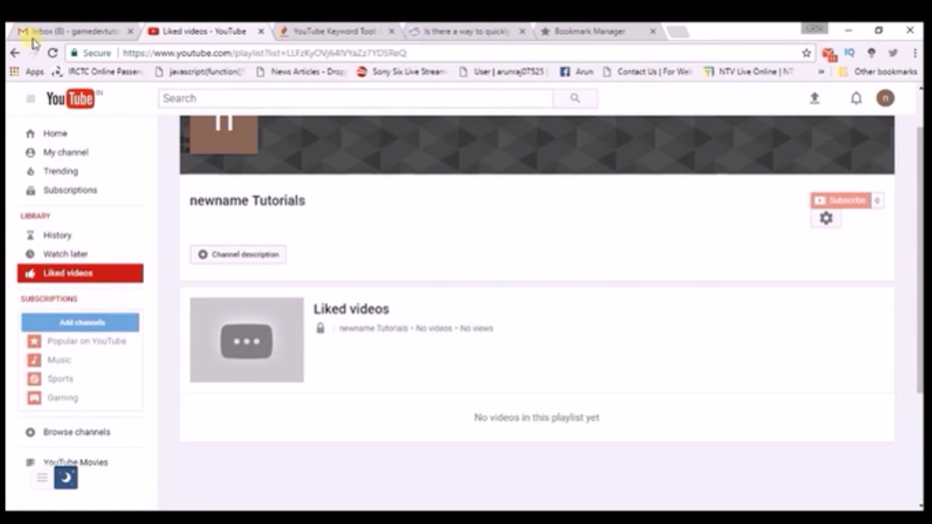
left_click(53, 53)
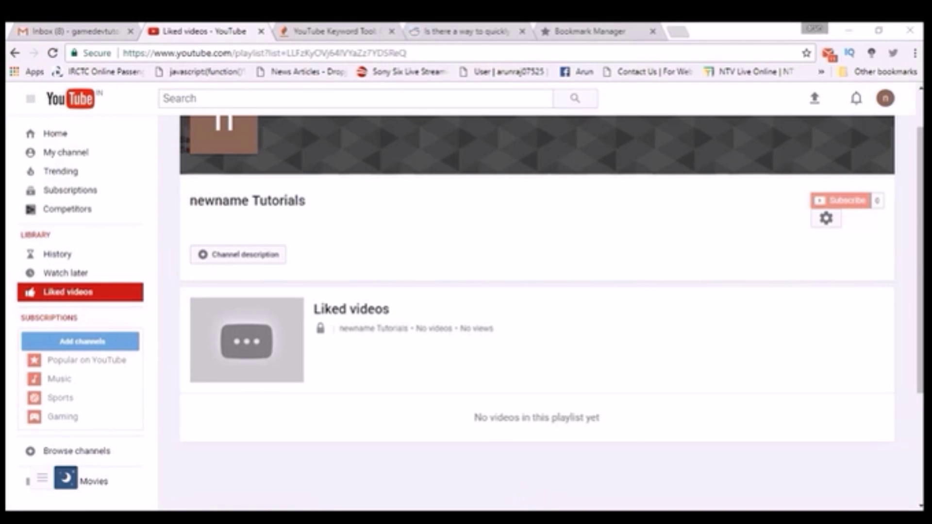
Step: Replace the whole Notepad text with "see all liked videos deleted at once"
key("alt+Tab")
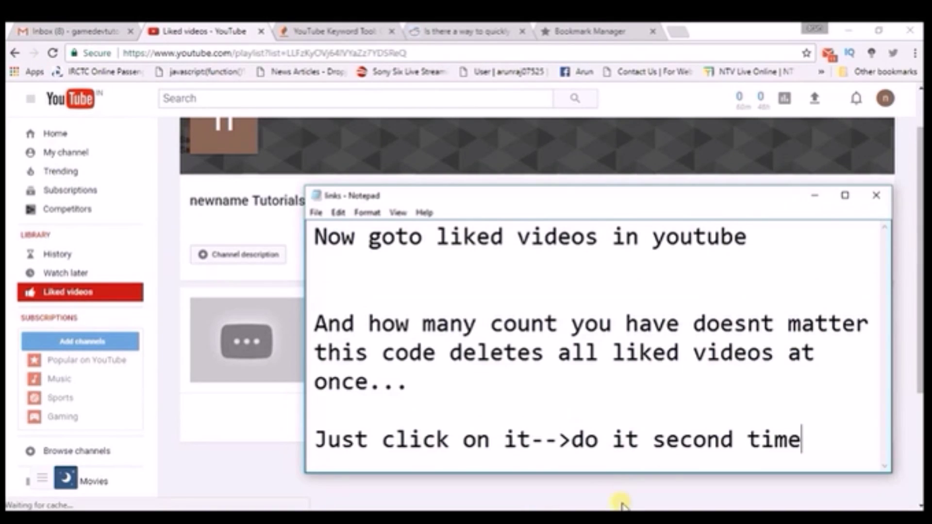
key("ctrl+a")
type("see ")
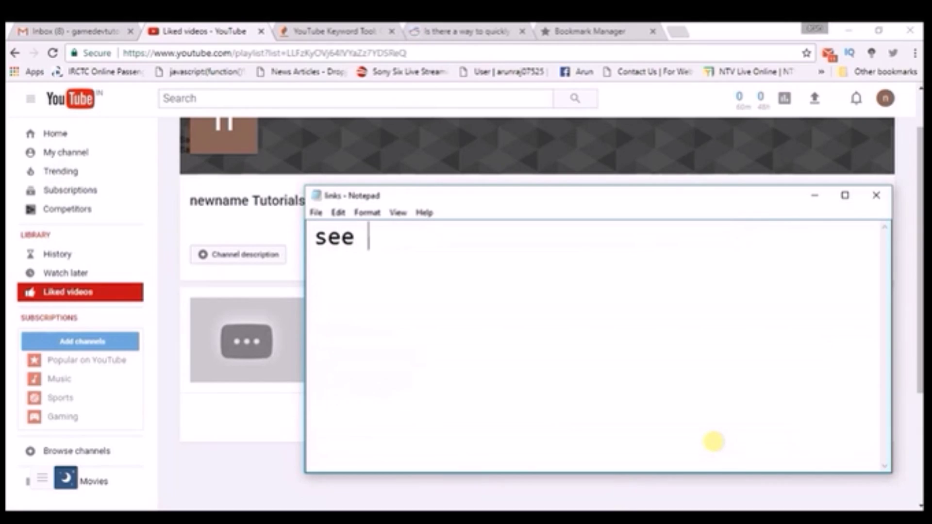
type("all liked videos dele")
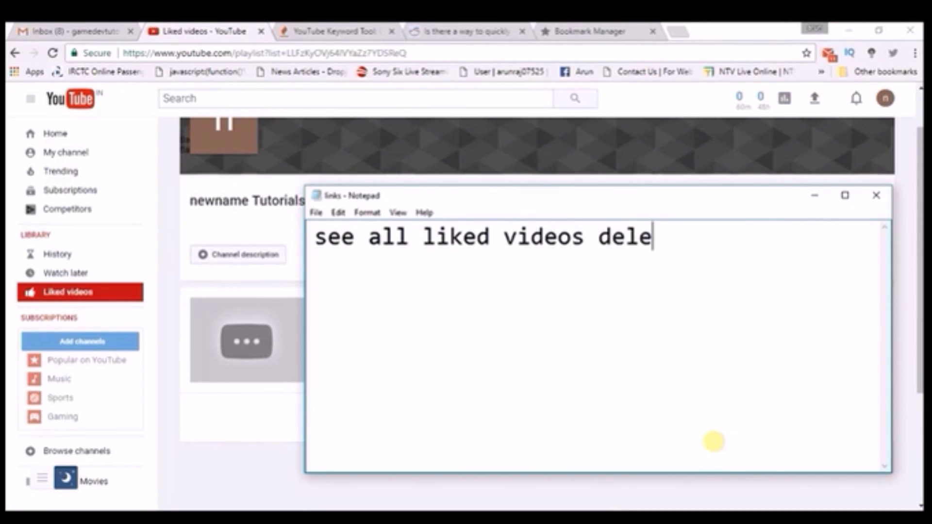
type("ted at once")
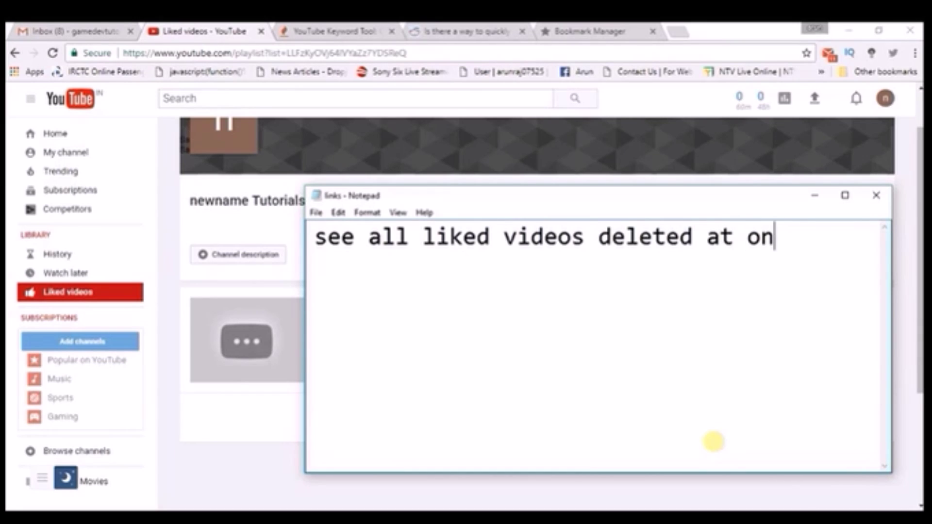
Step: Add the line "just confirm by refresing page" below the first line of the Notepad text
key("Return")
key("Return")
type("just")
key("BackSpace")
type("st confirm by")
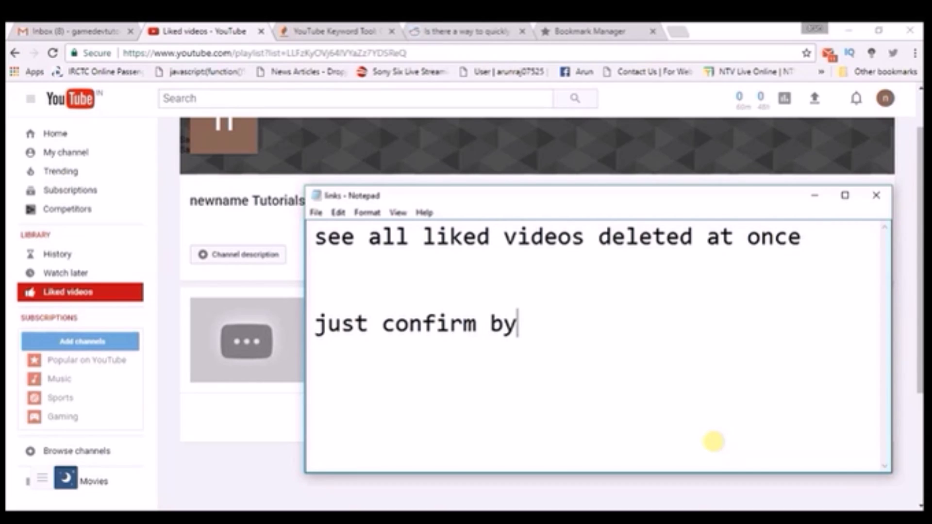
type(" refresi")
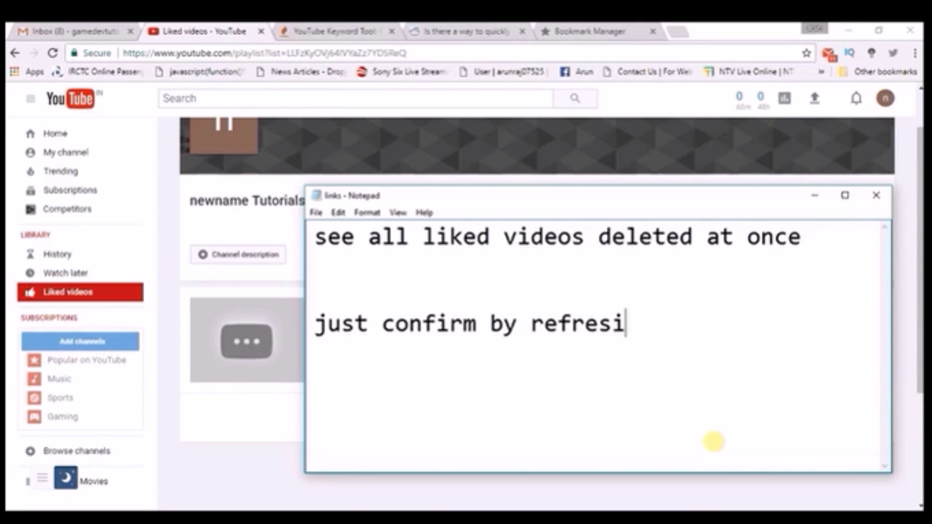
type("ng page")
Step: Add the note "at first time it wont delete so repeat clicking on it second time" at the end of the text
key("Return")
key("Return")
type("at fir")
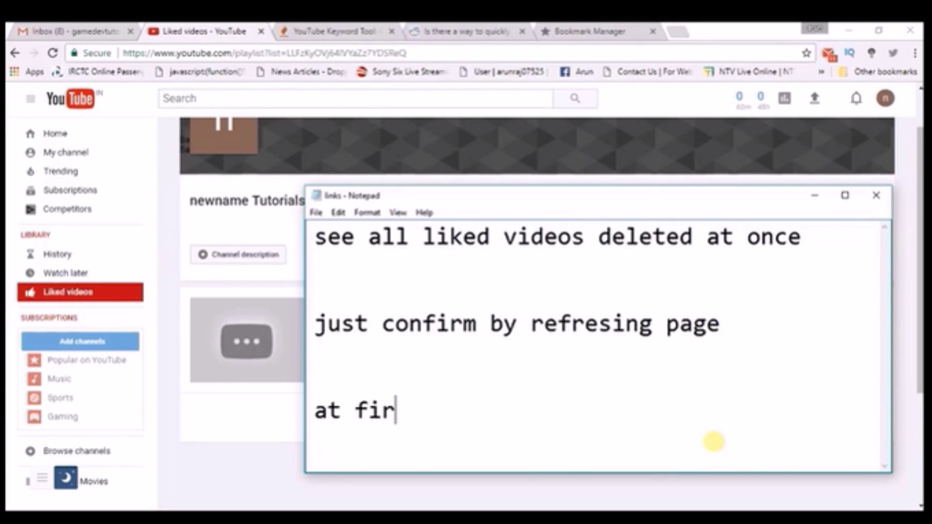
type("st time ")
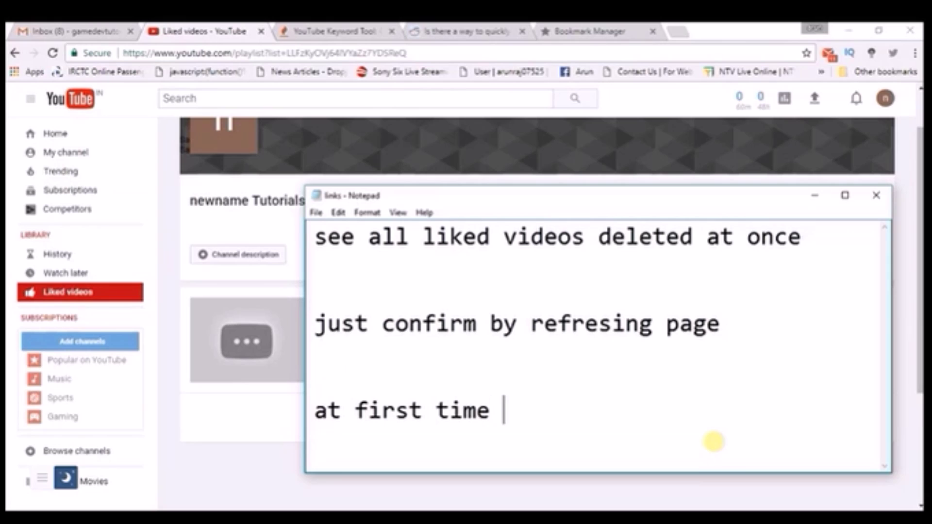
type("it wont de")
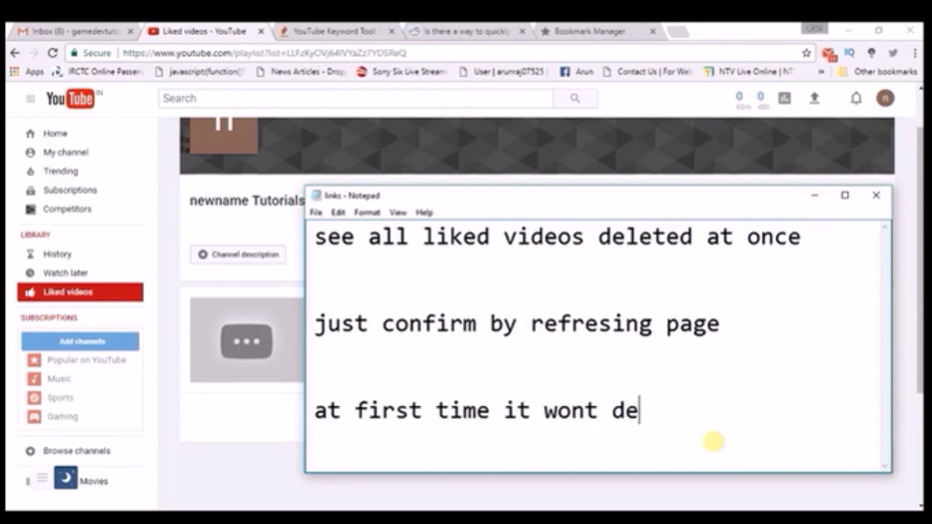
type("lete so repeat")
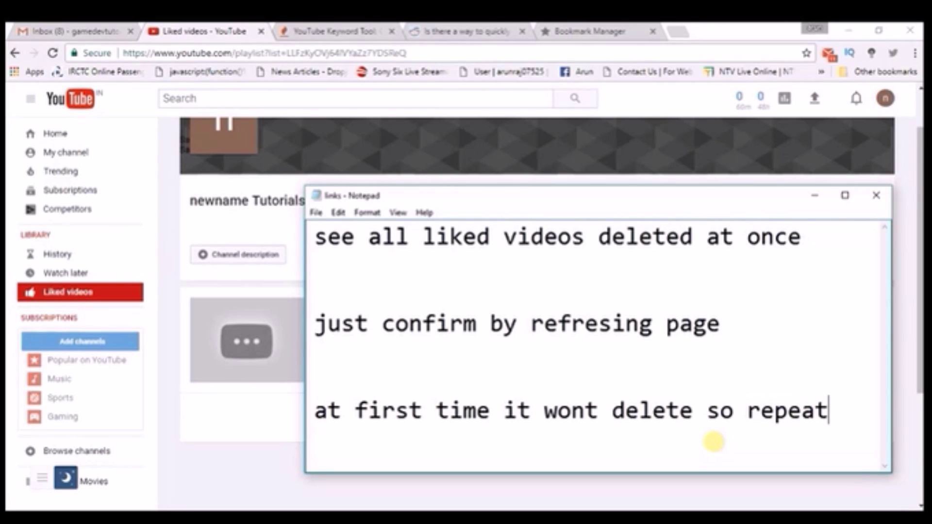
type(" clic")
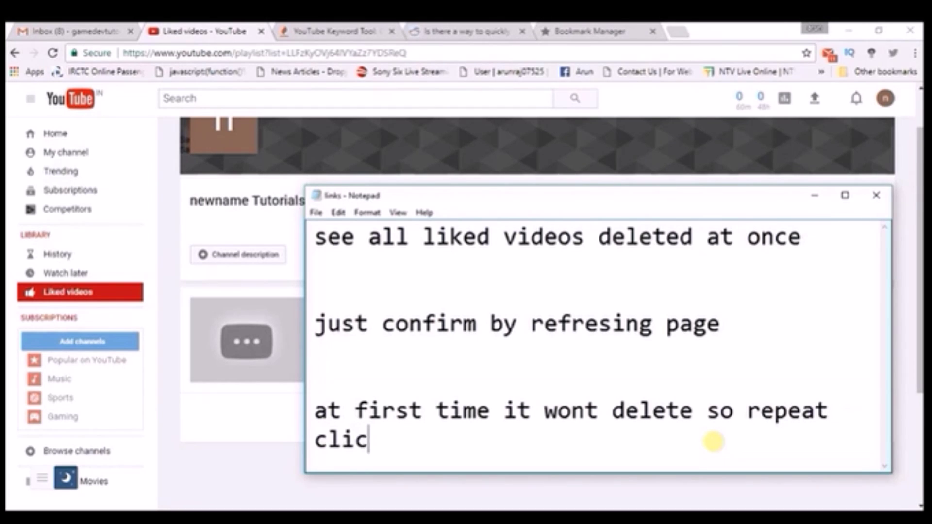
type("king on it second time")
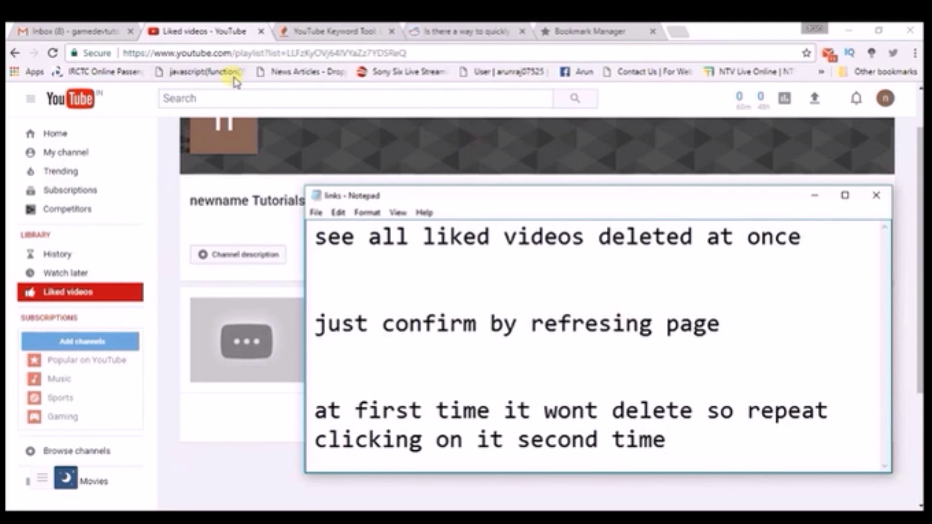
Step: Switch back to the YouTube Liked videos page in Chrome and reload it
left_click(237, 396)
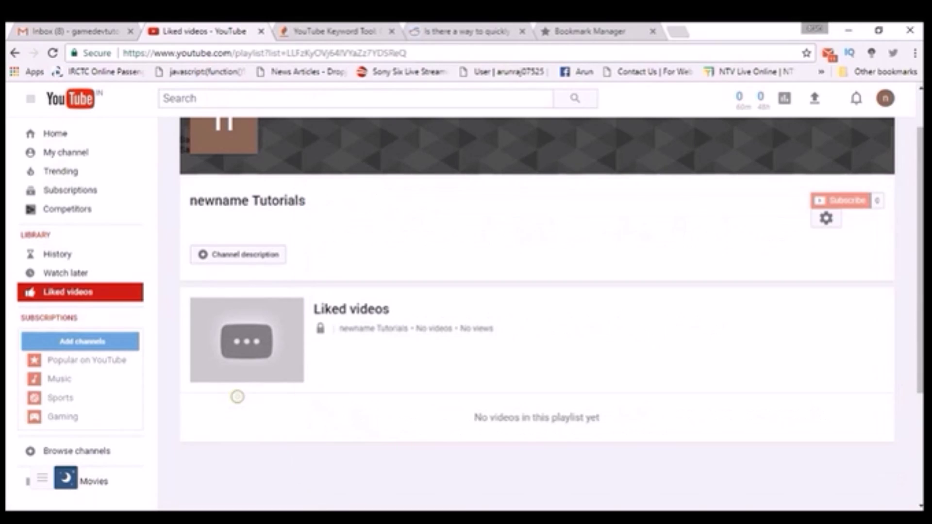
left_click(53, 53)
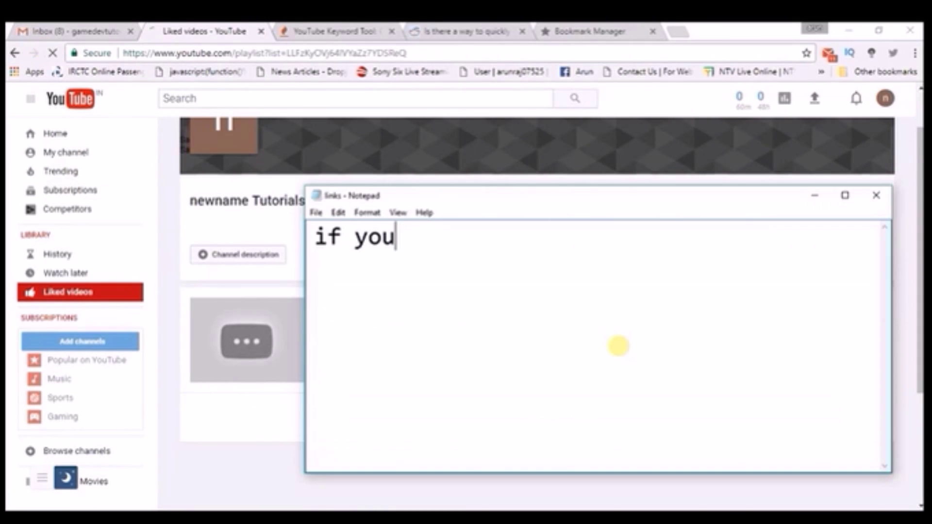
Step: Replace the Notepad text with "if you like this video give a thumbs up and share to a friend"
type("like ")
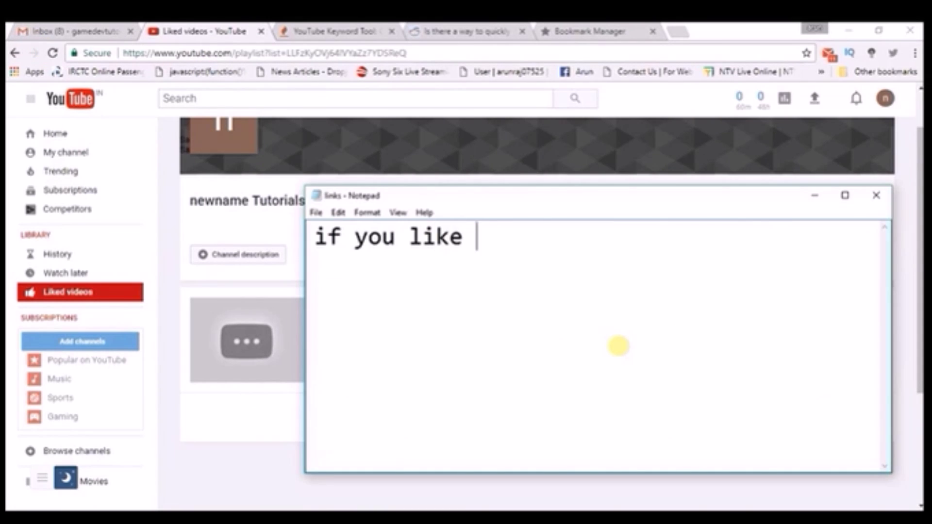
type("this video")
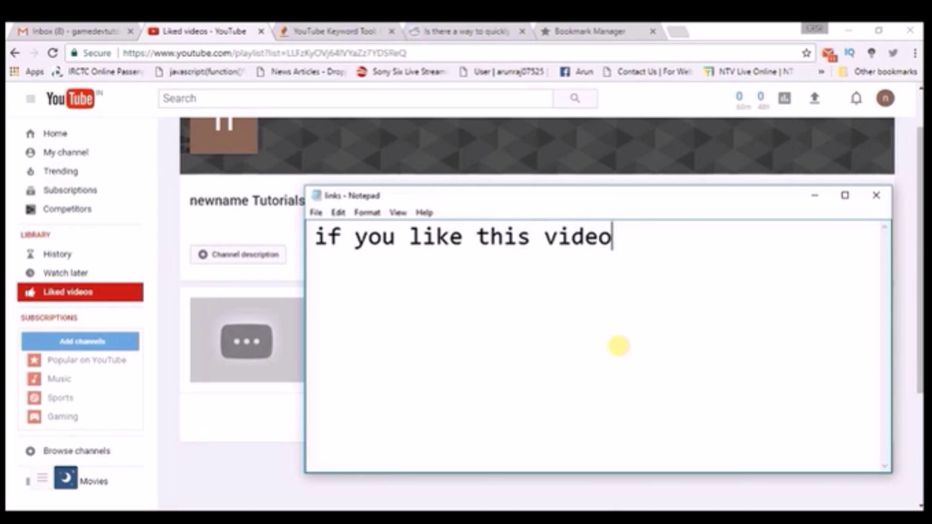
type(" give")
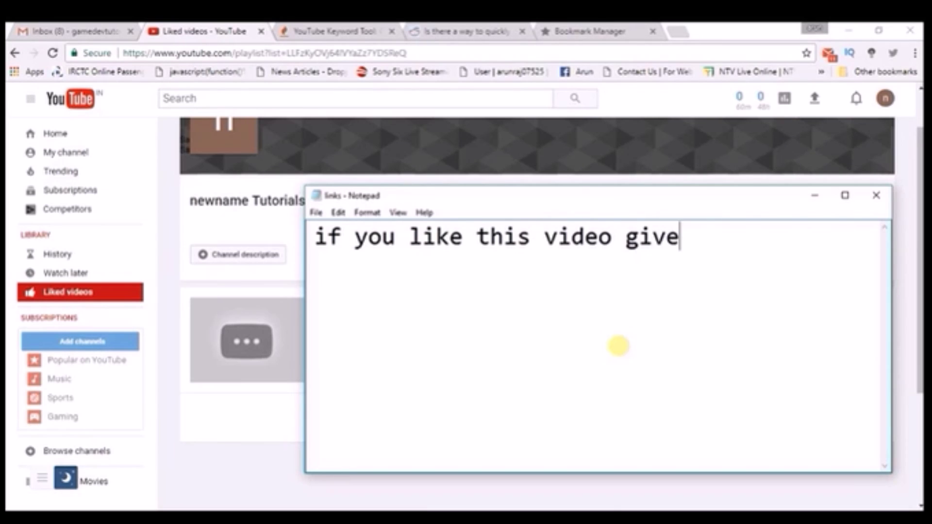
type(" a thumbs")
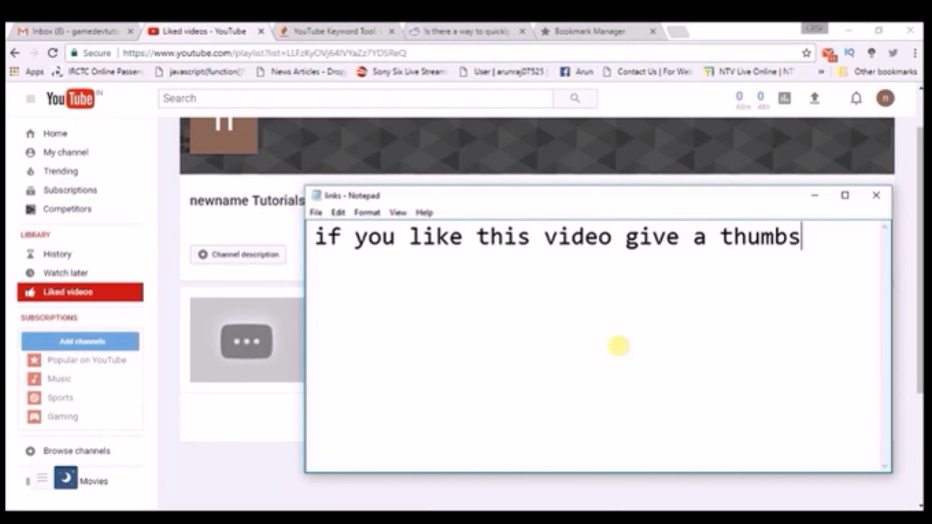
type(" up and ")
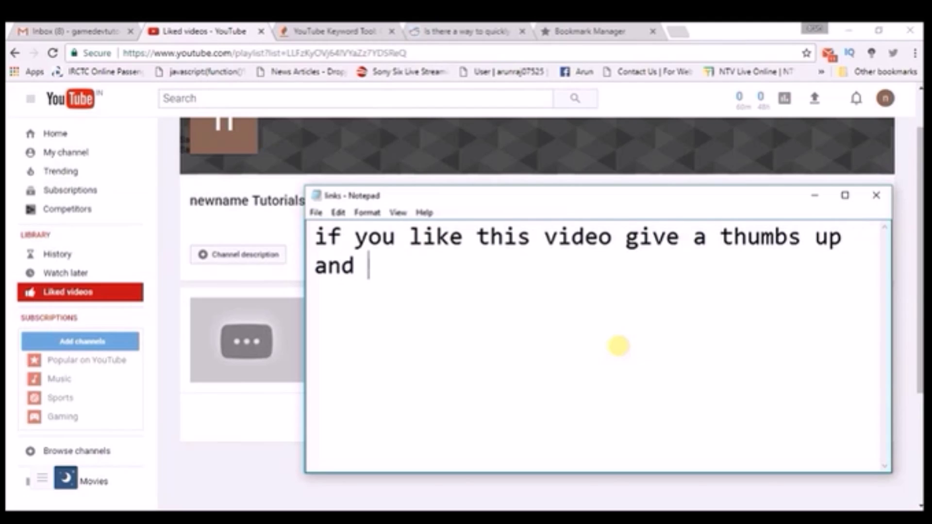
type("share to")
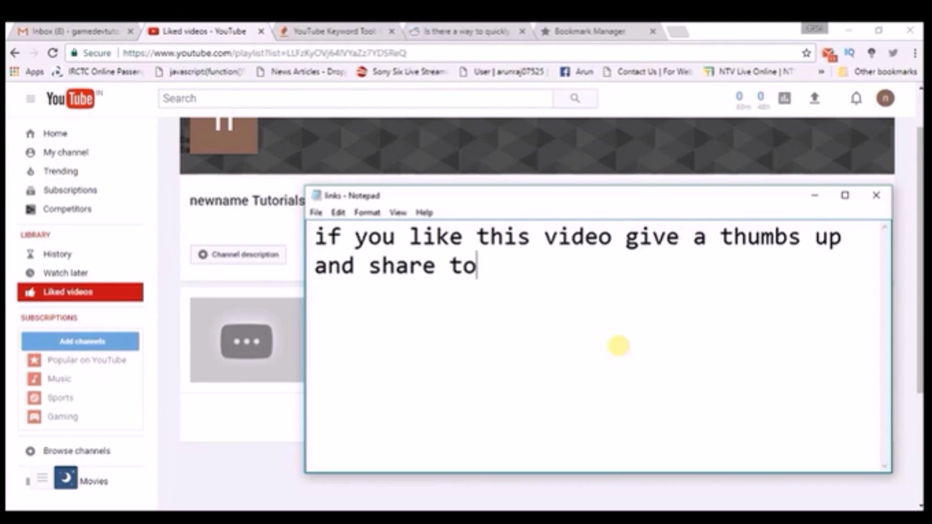
type(" a friend")
Step: Add the closing lines "Thanks for watching" and "code at description below copy that" to the Notepad text
key("Return")
key("Return")
type("Thanks")
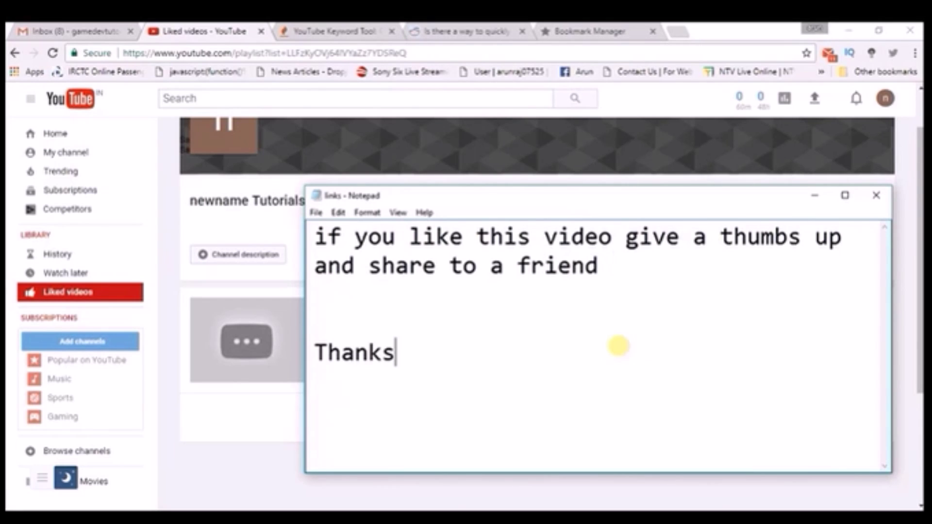
type(" for watc")
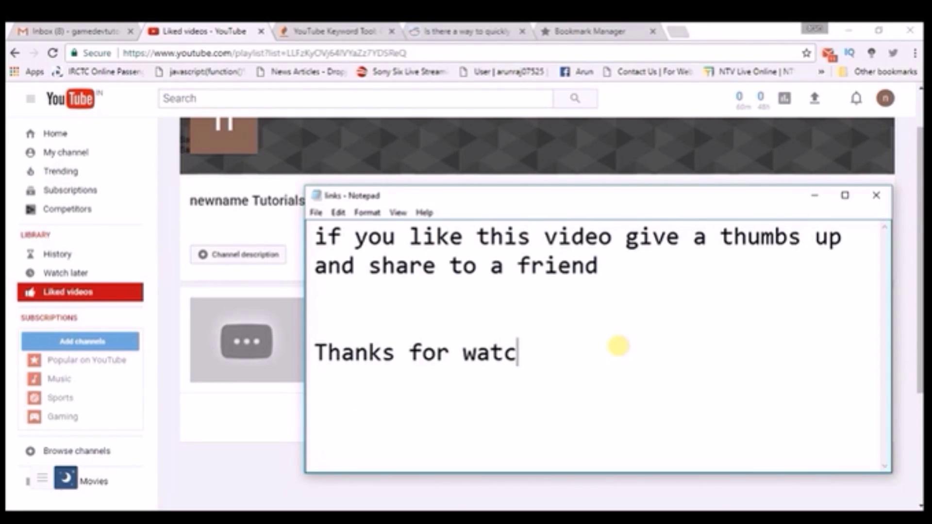
type("hingcode at desct")
key("BackSpace")
type("ript")
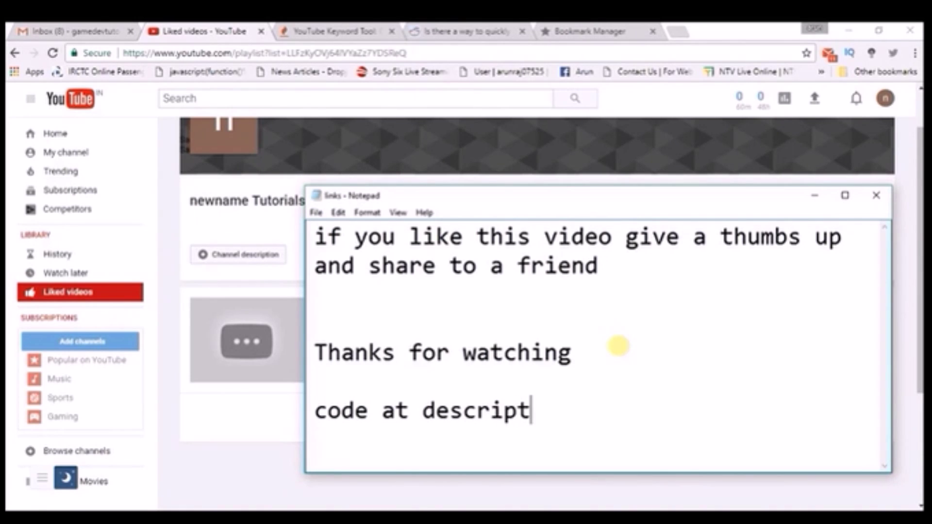
type("ion b")
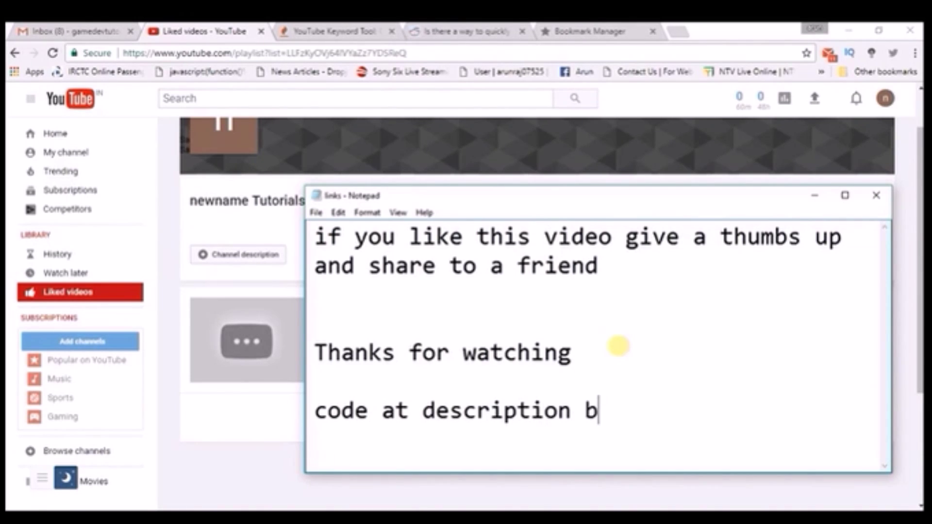
type("elow copy that")
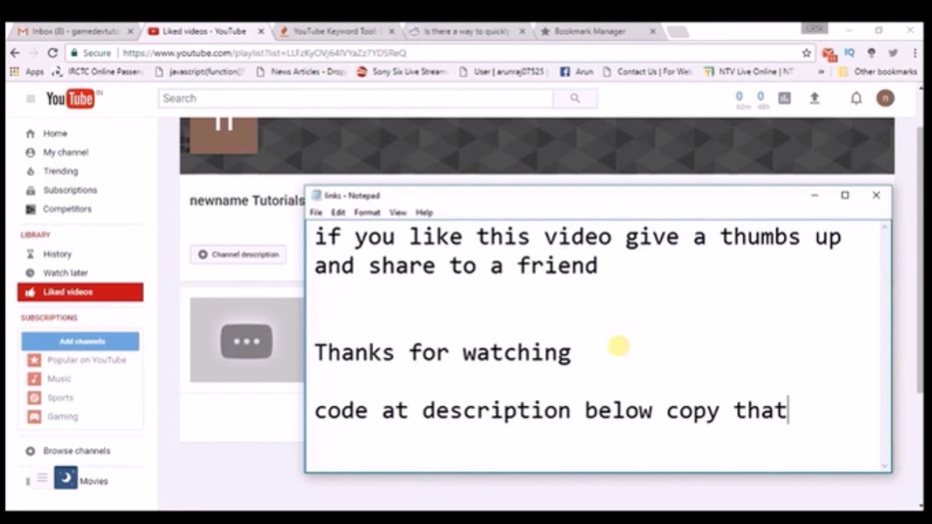
left_click(171, 164)
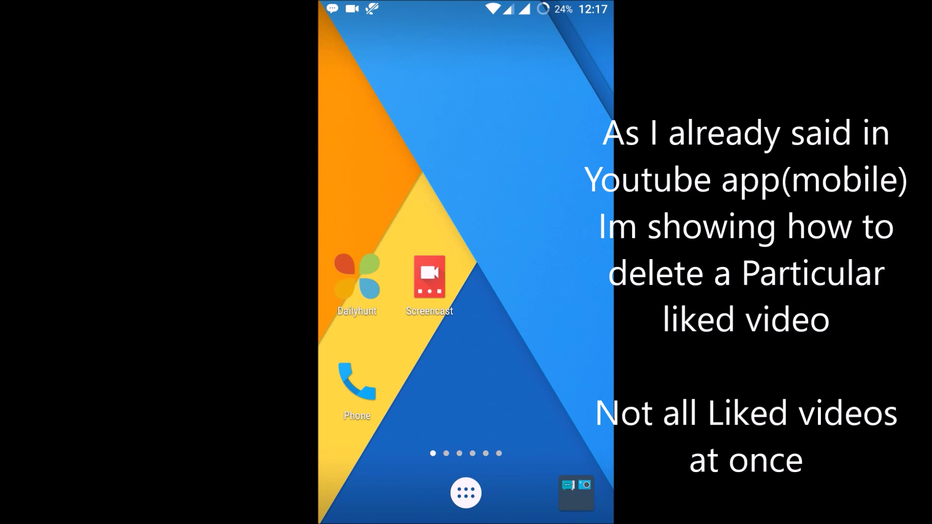
Step: On the phone, launch the YouTube app and open the Liked videos playlist from the library
left_click(466, 493)
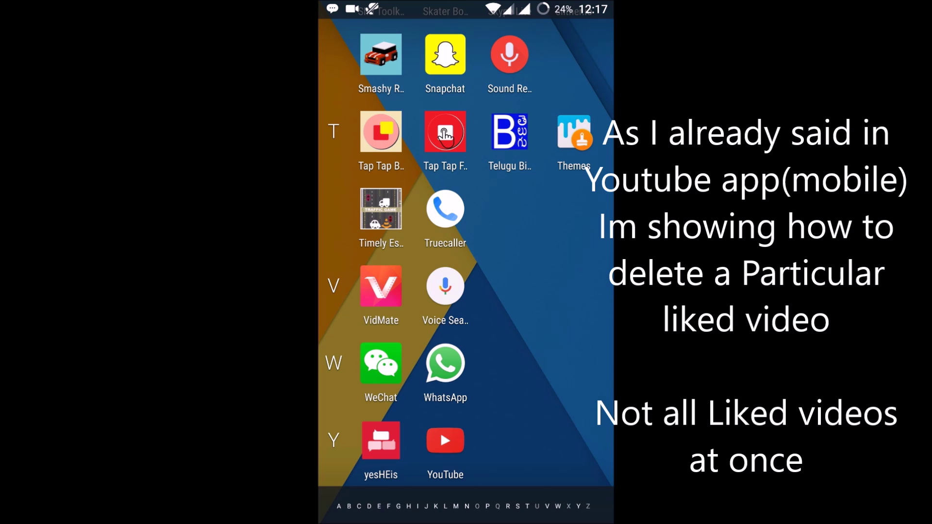
left_click(445, 440)
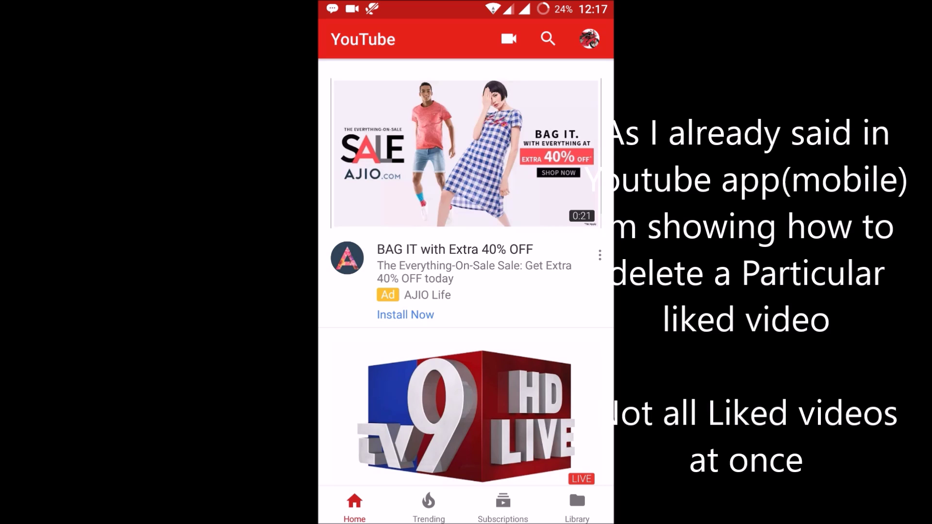
scroll(466, 272, "down", 10)
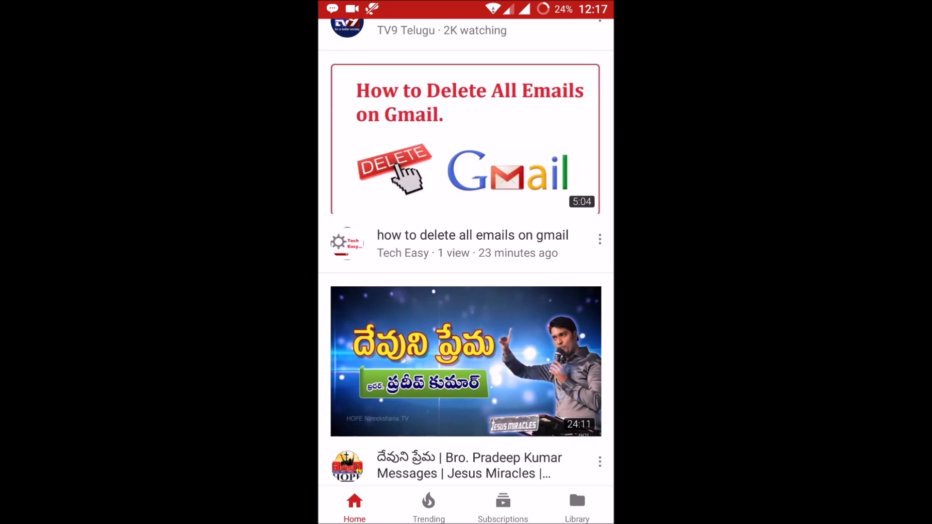
scroll(466, 272, "up", 5)
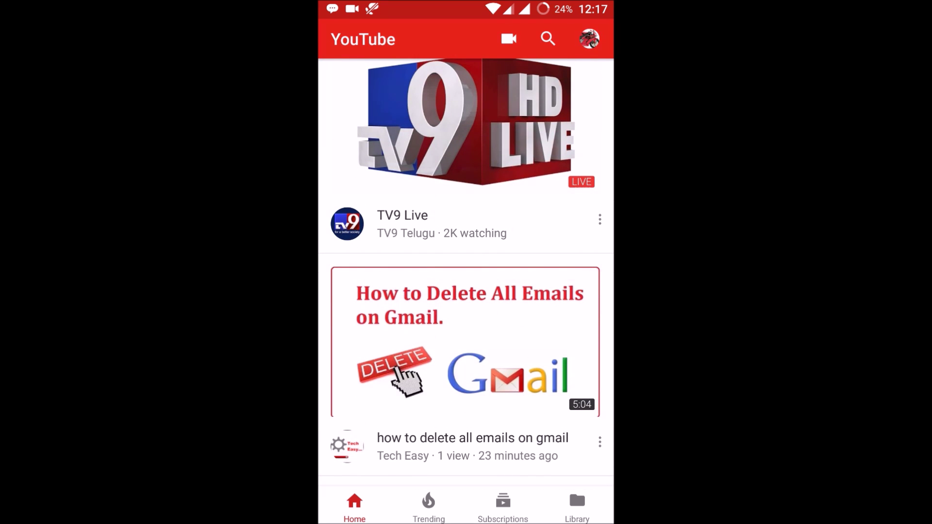
left_click(585, 503)
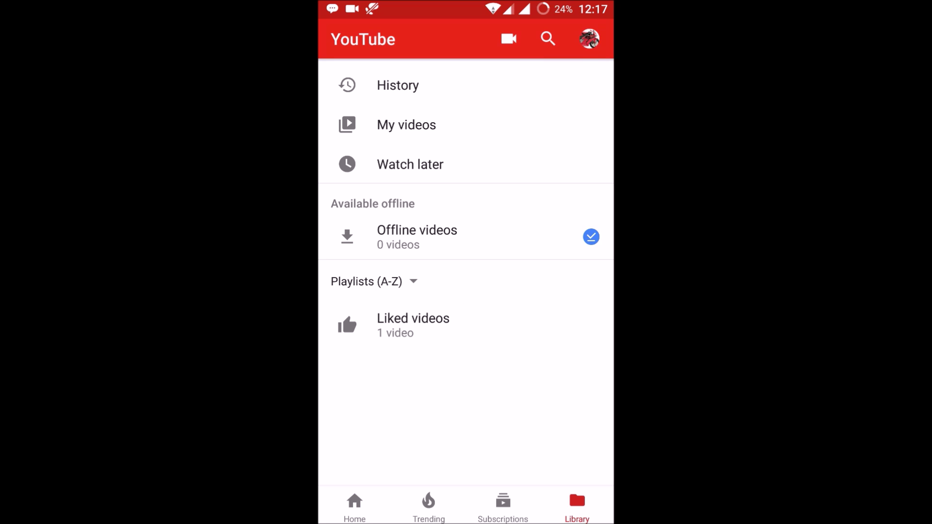
left_click(545, 334)
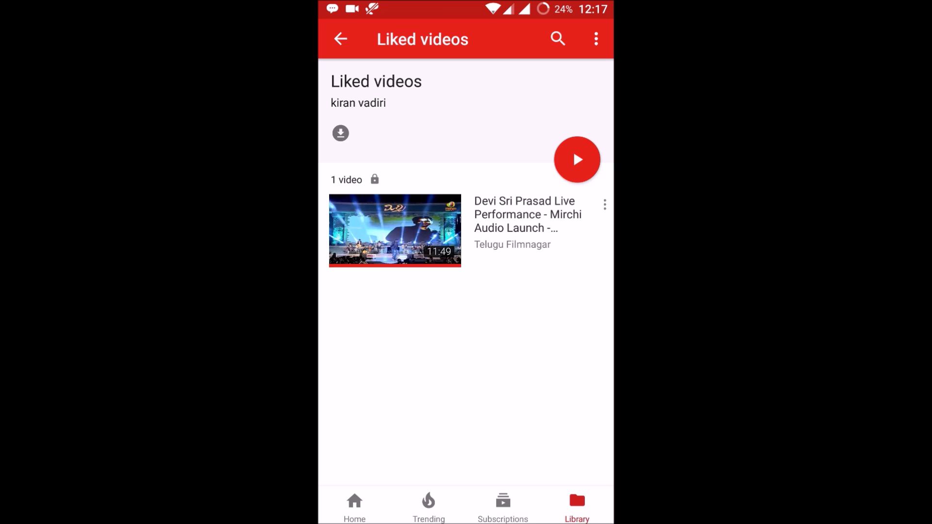
Step: Try to remove the Devi Sri Prasad Live Performance video from Liked videos
left_click(605, 204)
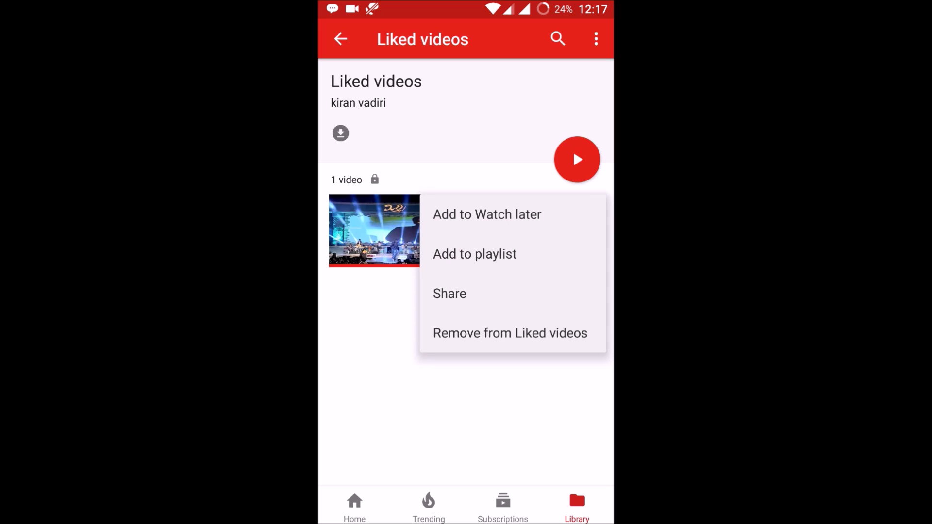
left_click(567, 334)
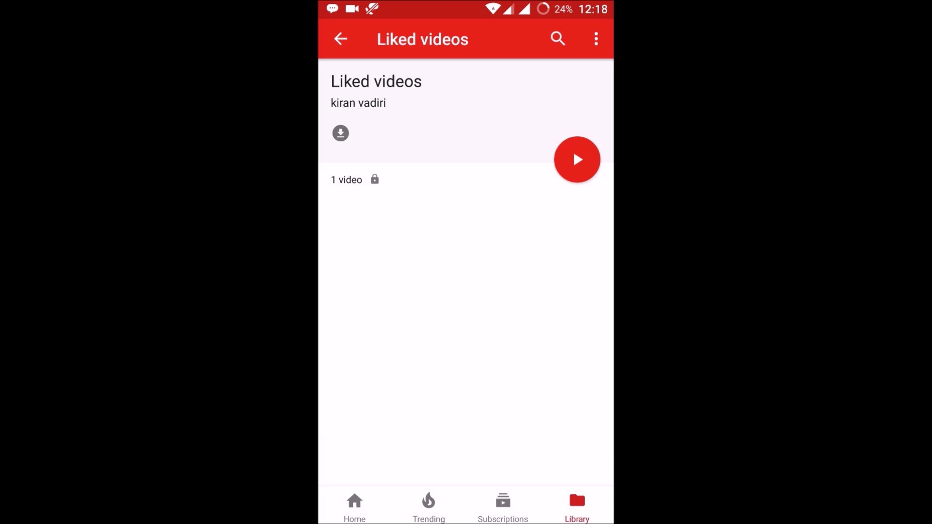
Step: Reopen the Liked videos playlist from the library, remove the Devi Sri Prasad Live Performance video and recheck the playlist
left_click(577, 502)
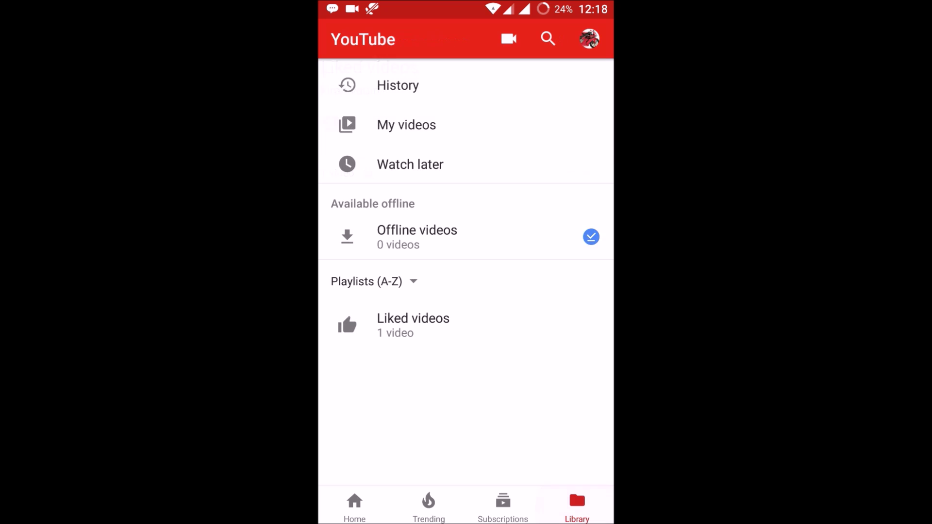
left_click(513, 328)
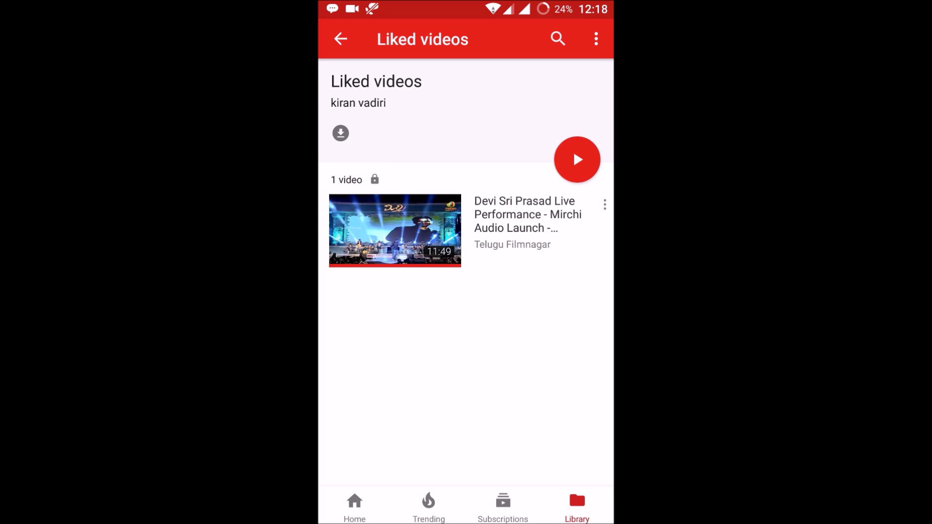
left_click(601, 204)
left_click(509, 332)
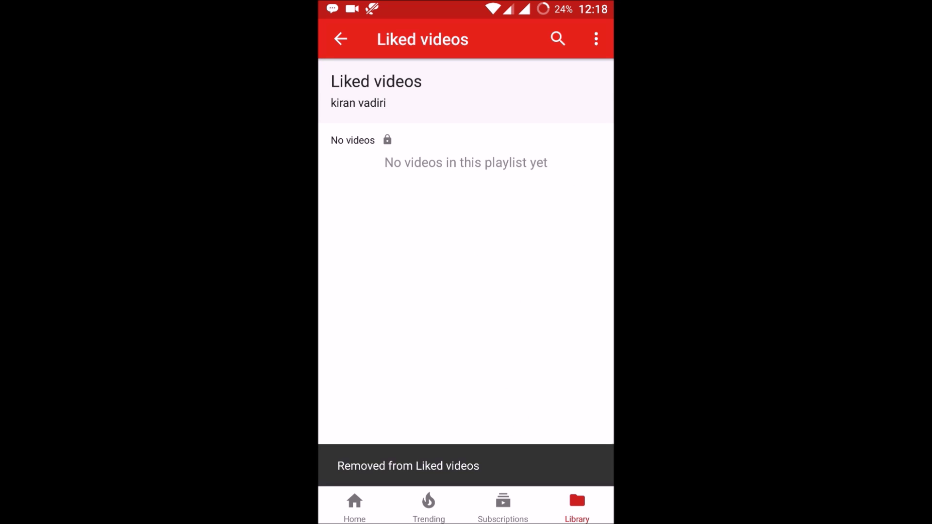
left_click(577, 507)
left_click(413, 324)
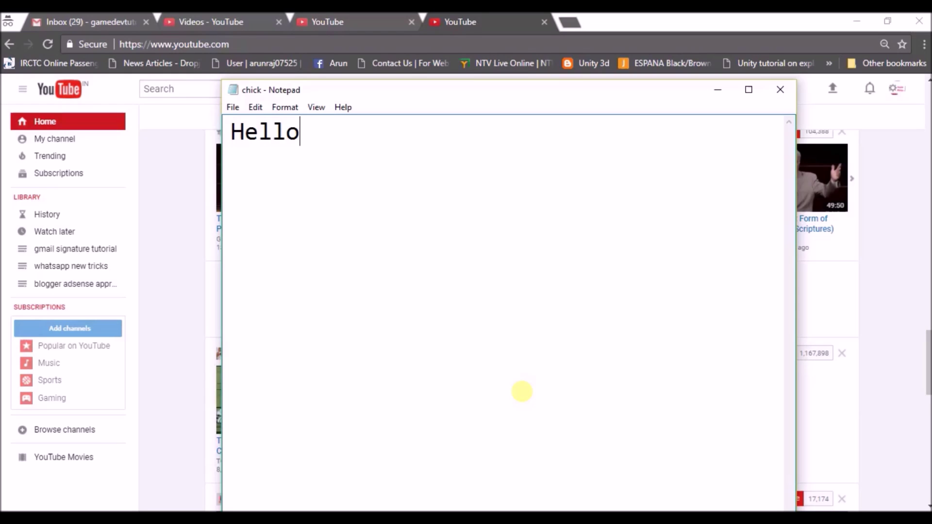
Step: Add the lines "Now im showing" and "how to delete liked videos on youtube in desktop" below "Hello" in the Notepad text
type("Now im")
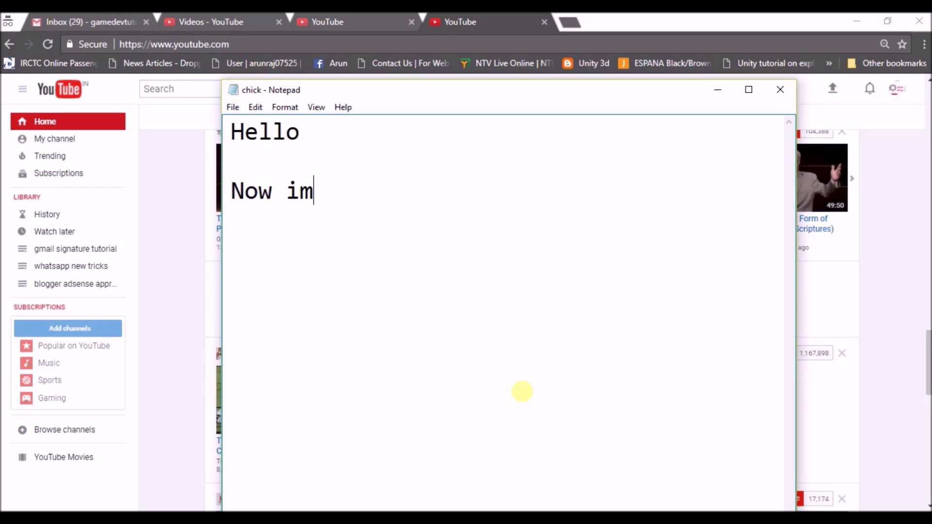
type(" showing")
key("Return")
key("Return")
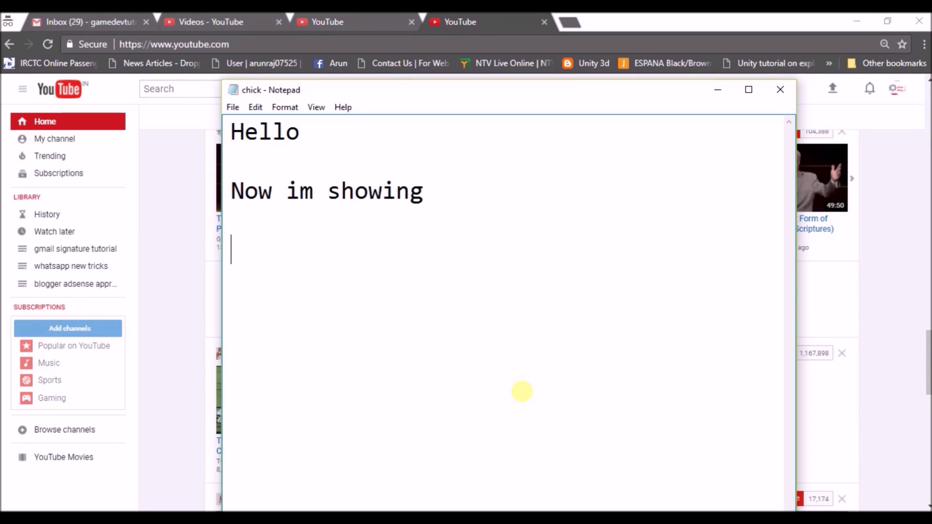
type("how to delete liked videos on youtube")
type("i")
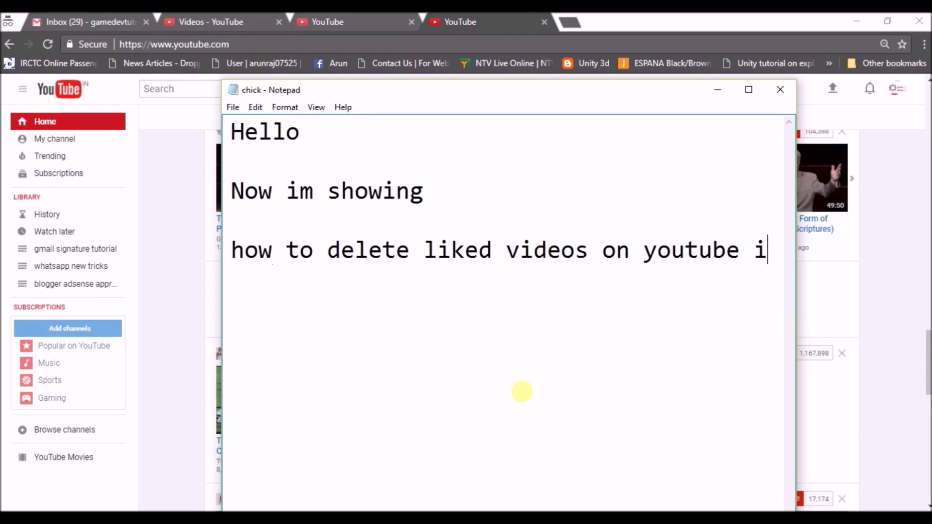
type("n desktop")
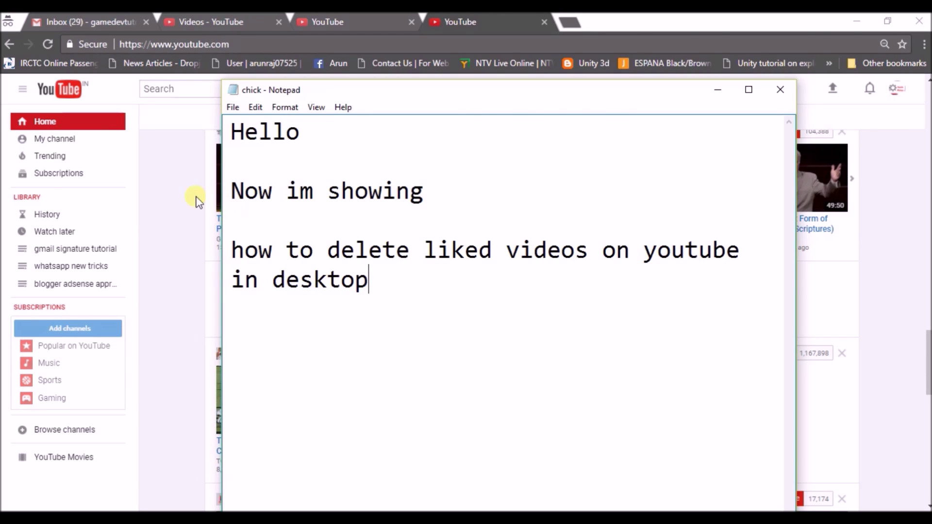
Step: Add a paragraph reading "This is youtube account--> click on library" to the Notepad text
left_click(136, 109)
type("This is ")
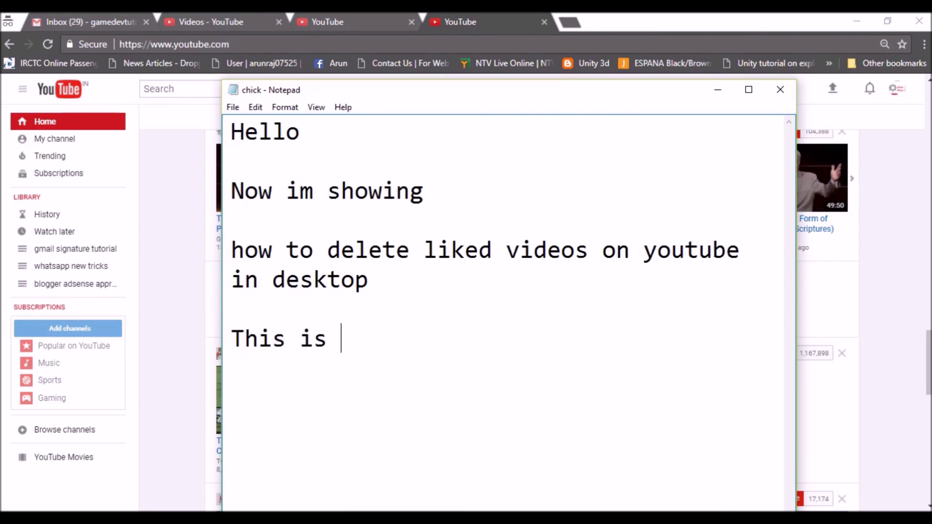
type("youtub")
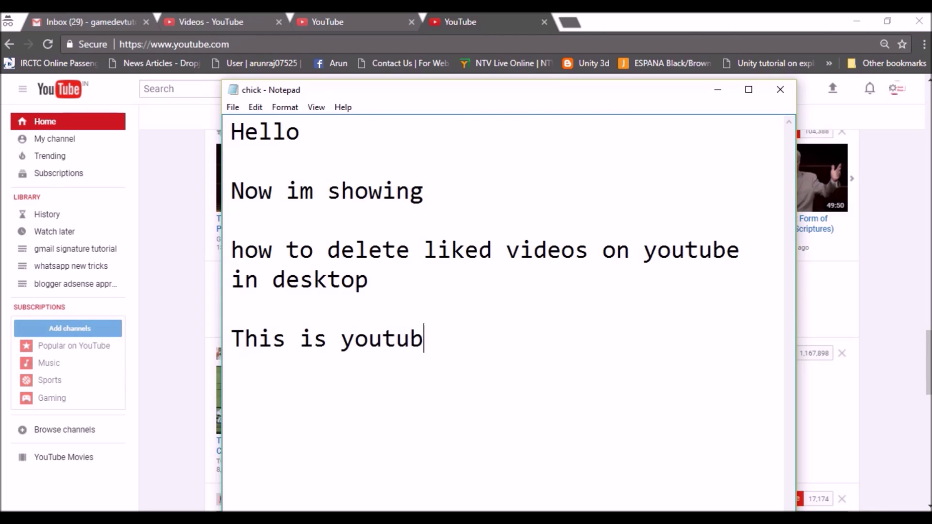
type("e account")
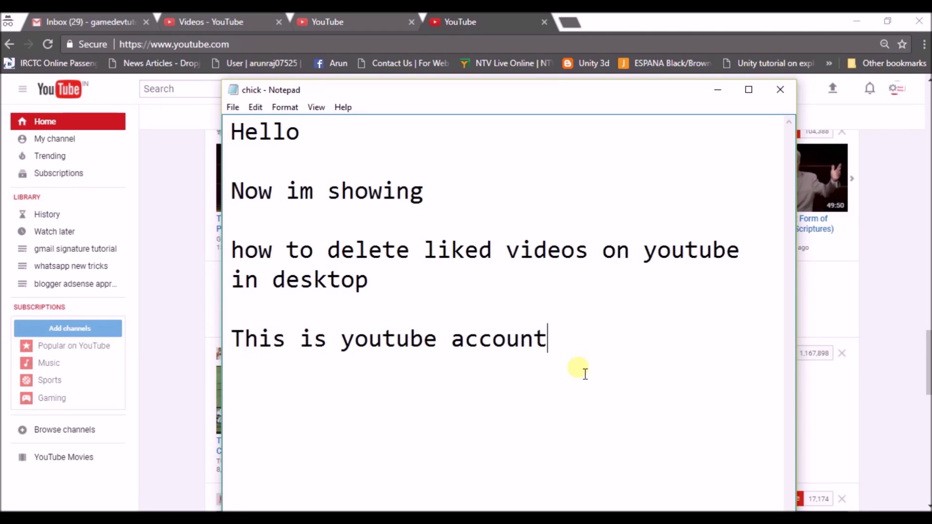
type("--> click on")
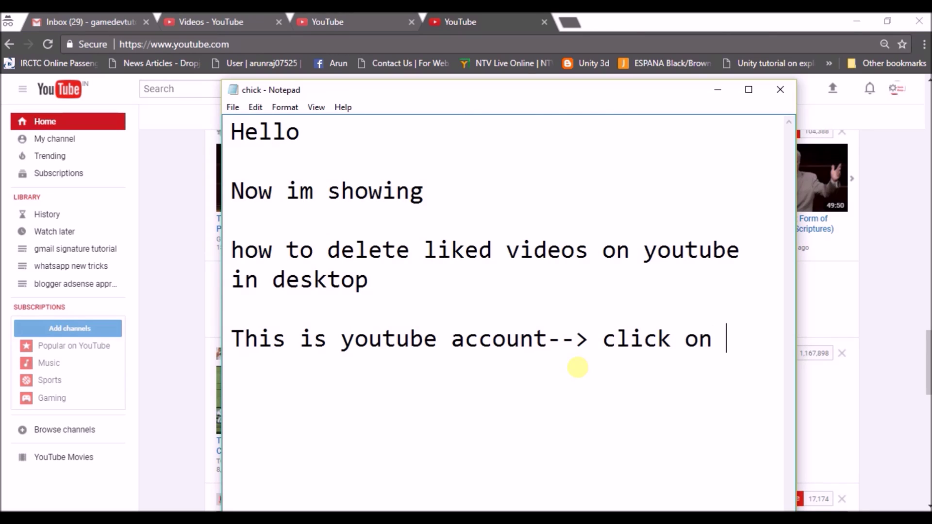
type(" library")
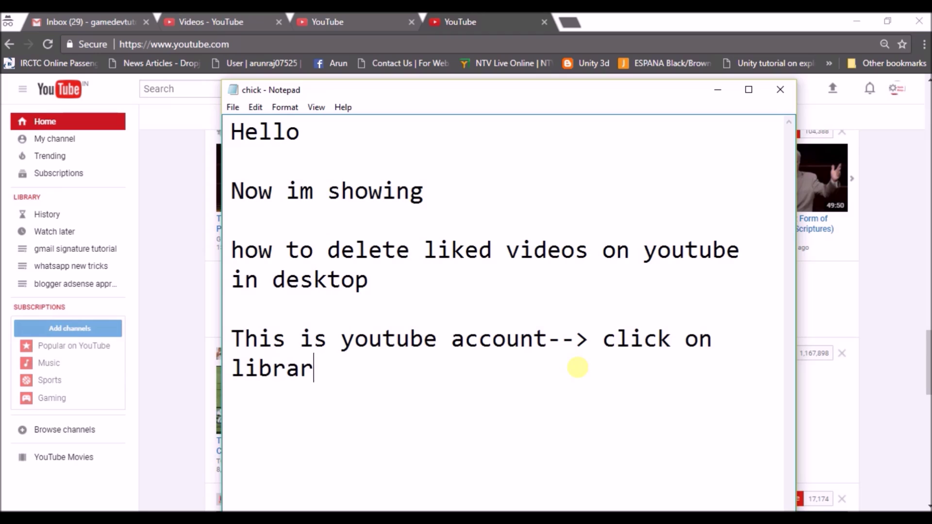
Step: Continue the paragraph after "library" with "here you can find all your liked videos"
left_click(26, 199)
left_click(334, 377)
type("here ")
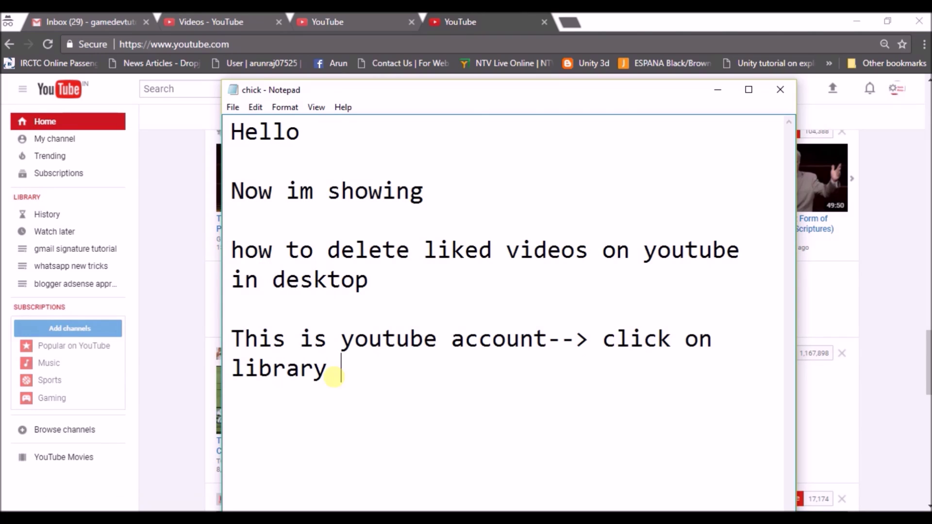
type("you")
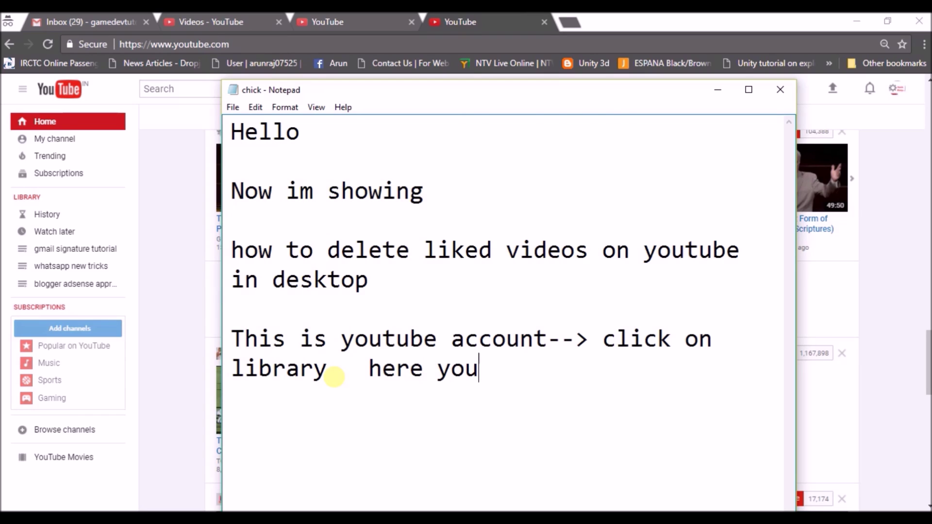
type(" can find a")
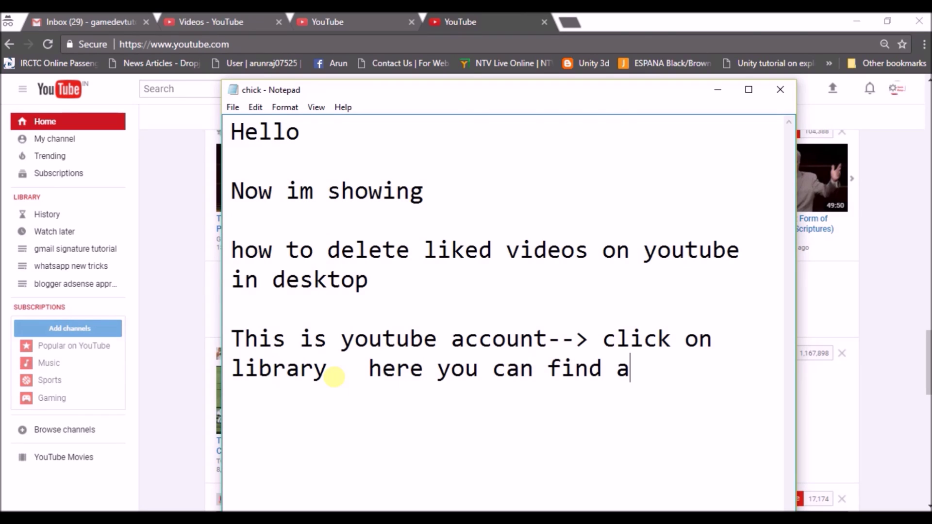
type("ll you")
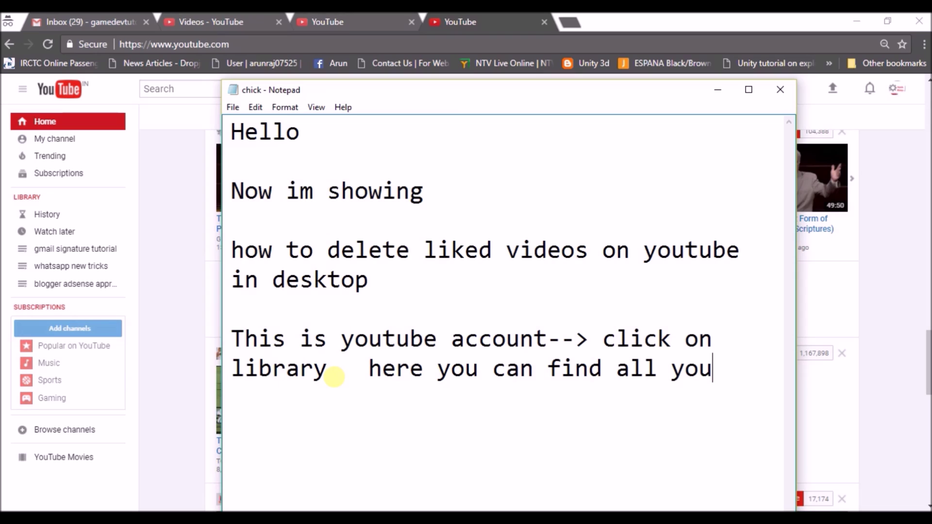
type("r liked videos")
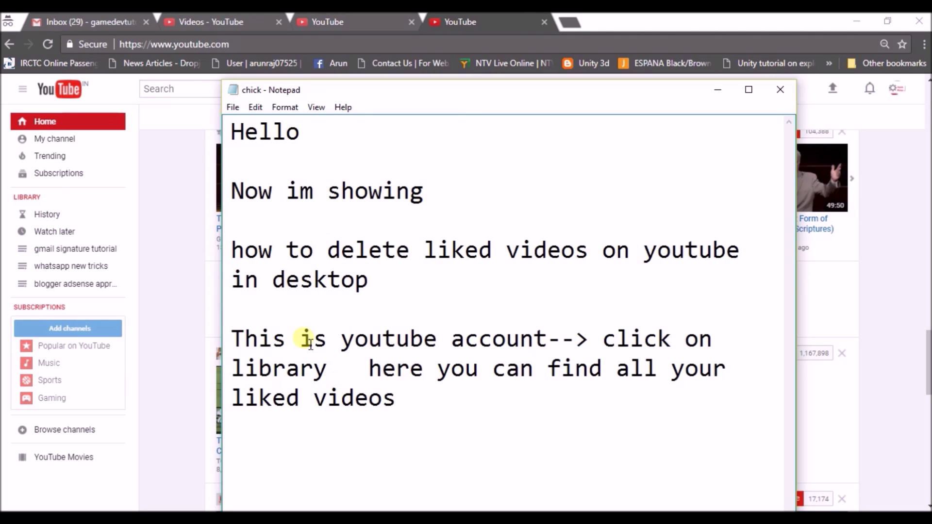
Step: Open the YouTube library and add the line "click on liked videos" to the Notepad text
left_click(30, 197)
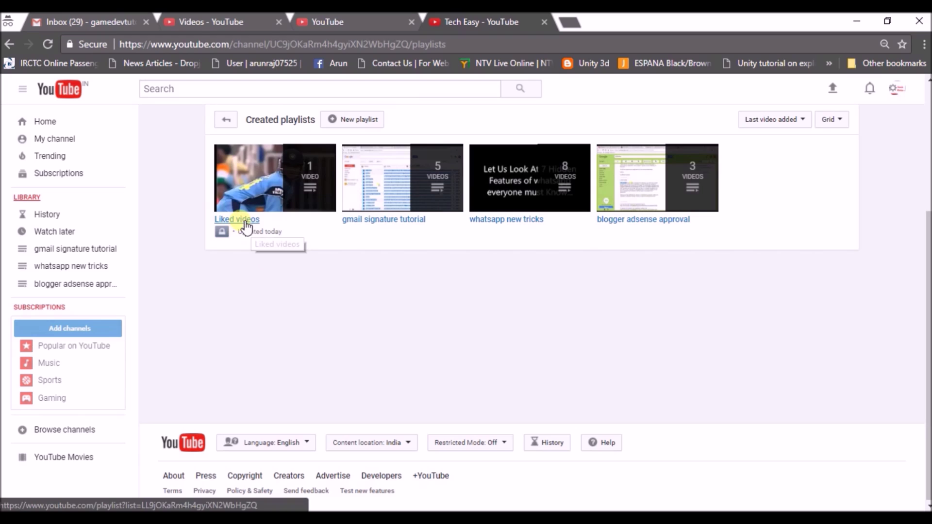
key("alt+Tab")
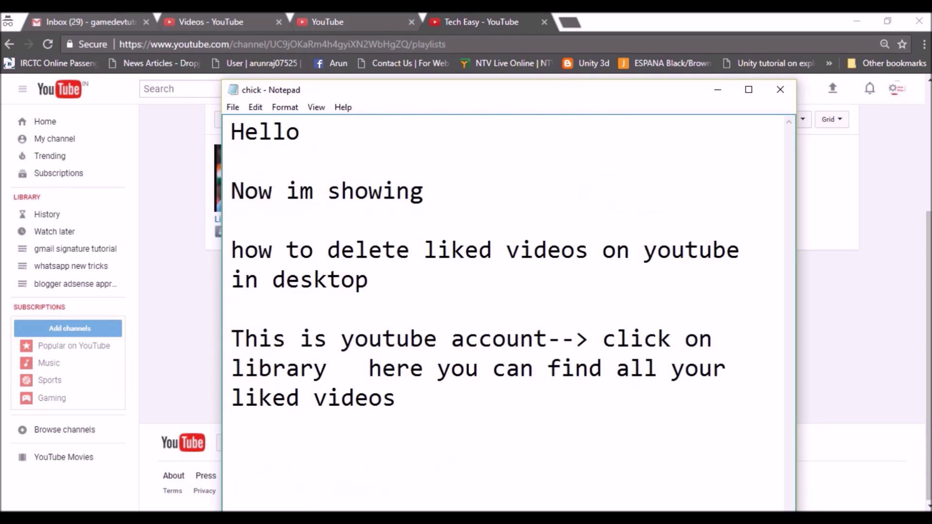
type("click on liked videos")
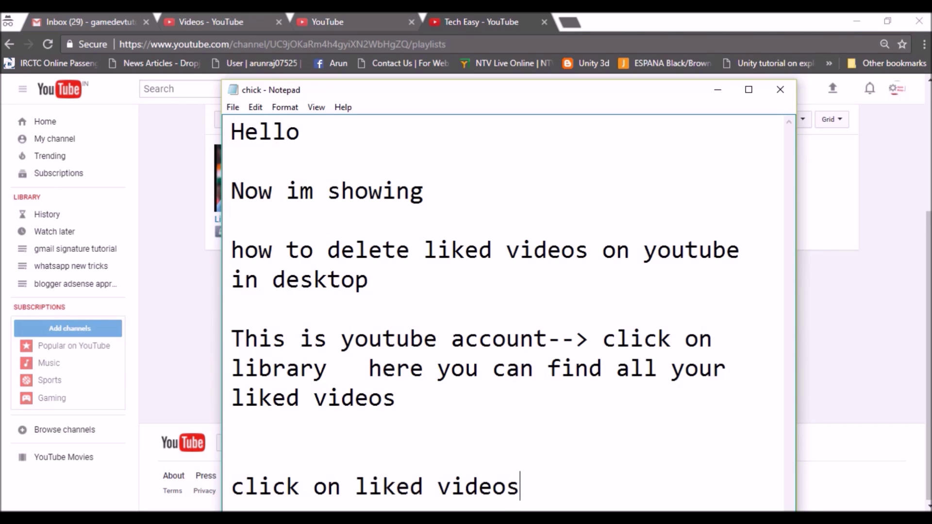
Step: Switch to YouTube and open the Liked videos playlist from the created playlists
left_click(884, 306)
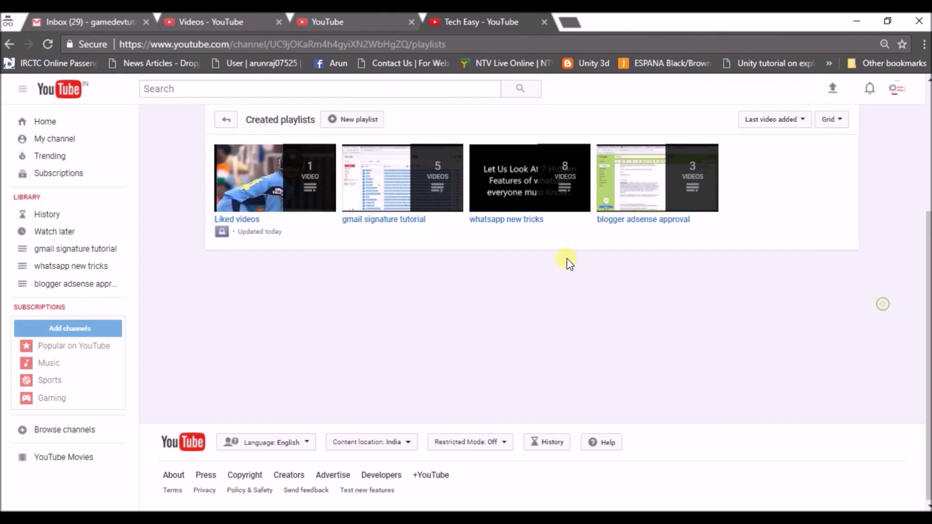
left_click(252, 220)
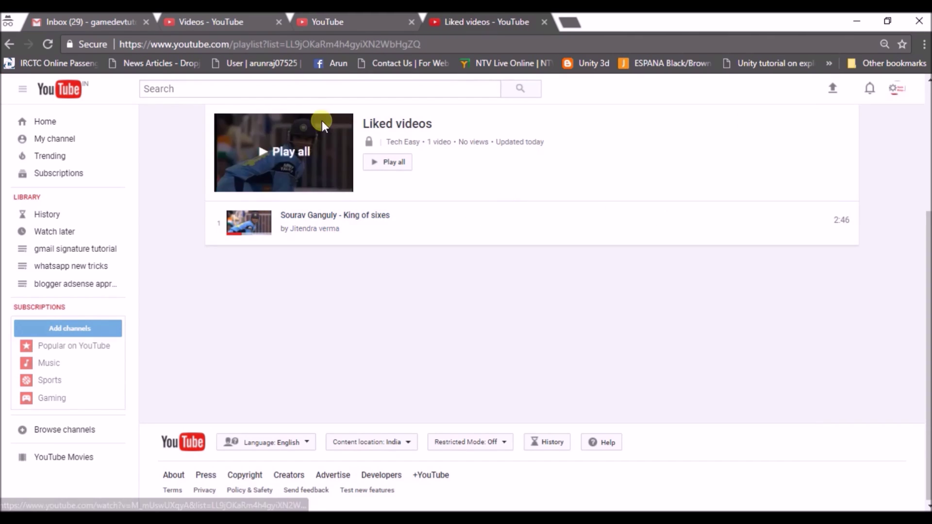
Step: Replace the whole Notepad text with the lines "i Have one liked videos" and "let us see how we can delete"
key("alt+Tab")
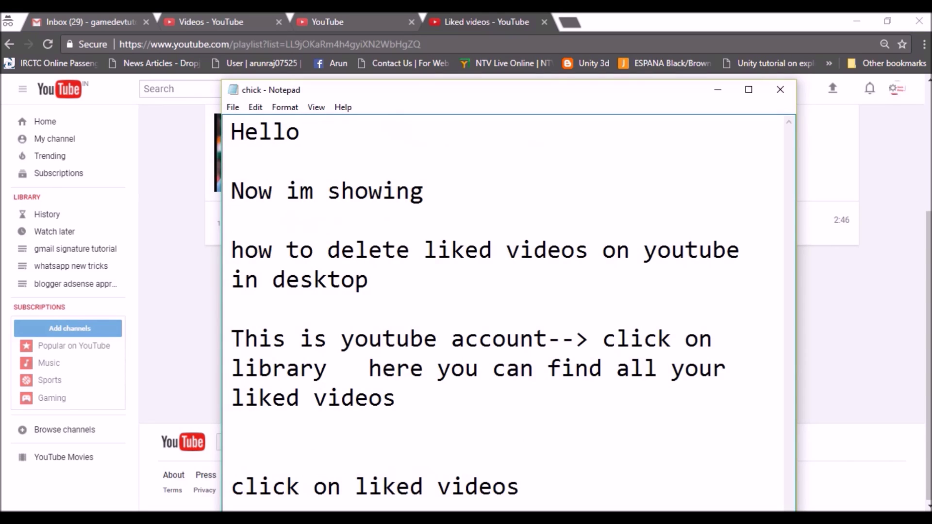
key("ctrl+a")
key("BackSpace")
type("i Have ")
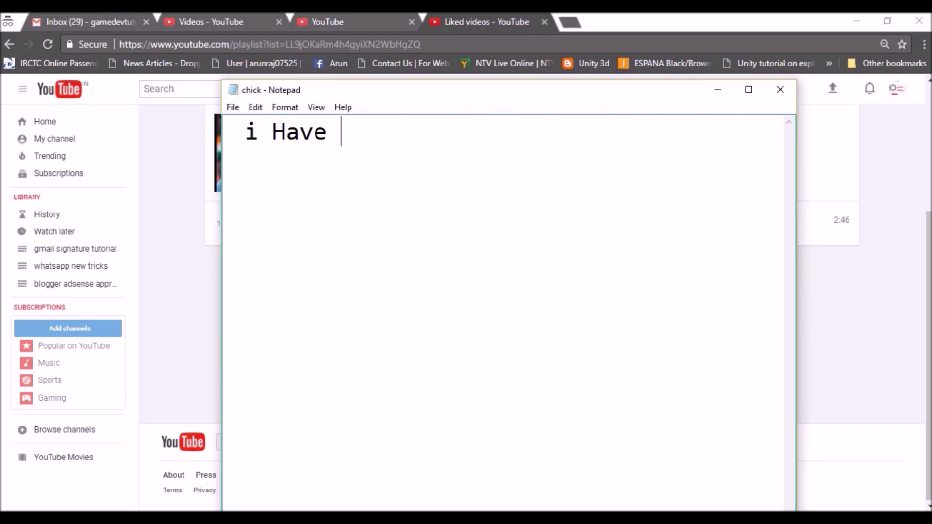
type("one liked ")
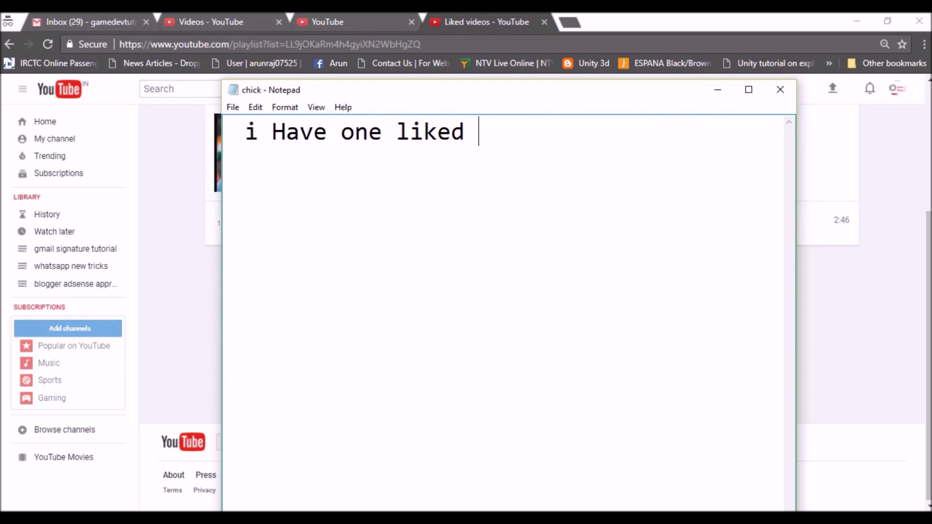
type("videos   ")
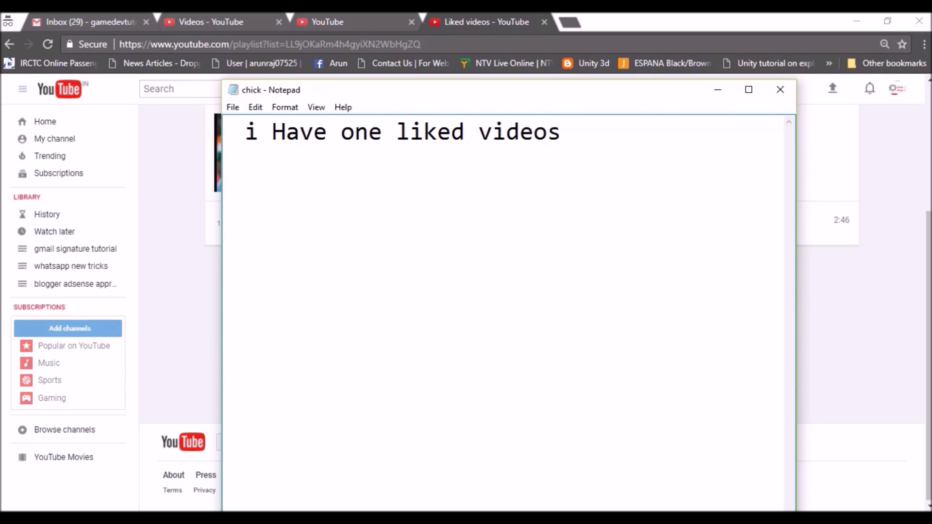
type("let us see how ")
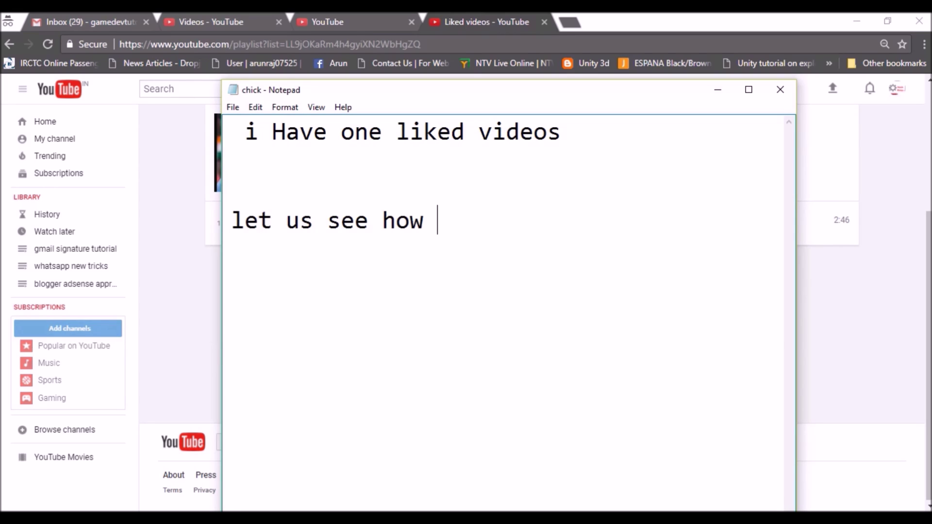
type("we can delete")
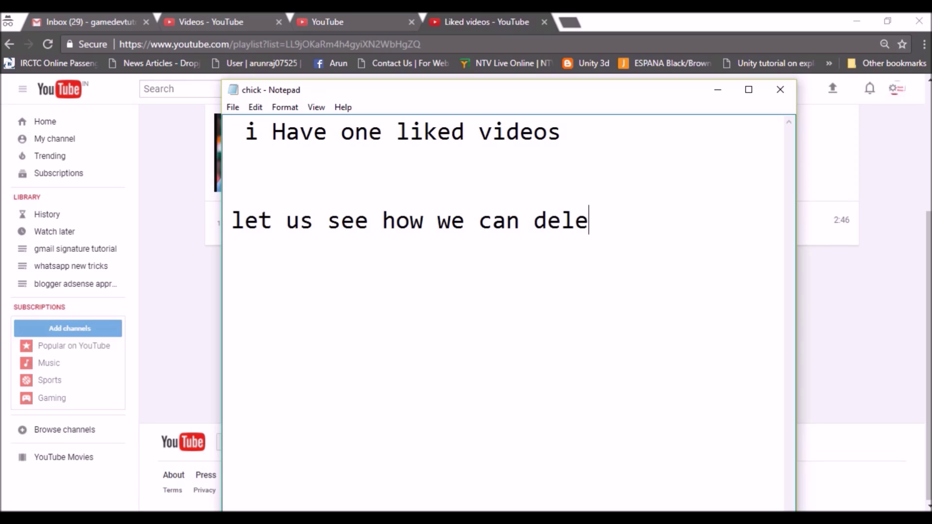
Step: Reveal the remove option of the Sourav Ganguly - King of sixes video in the Liked videos playlist
left_click(820, 395)
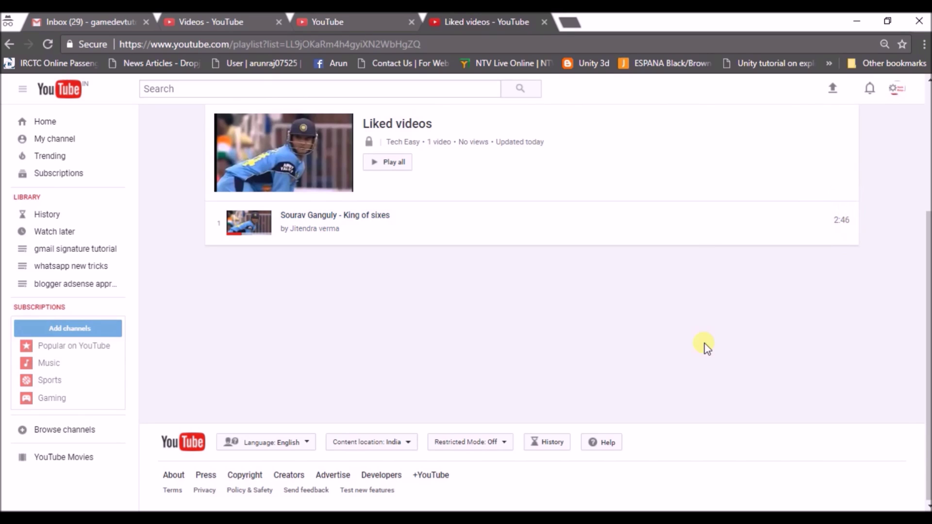
mouse_move(852, 228)
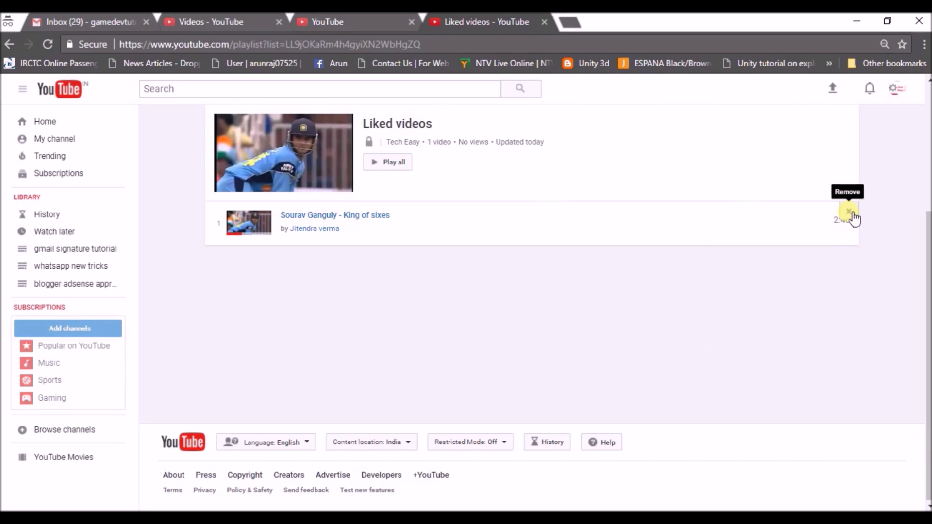
Step: Add the line "at right just scroll your mouse the you can find remove option" to the Notepad text
left_click(575, 510)
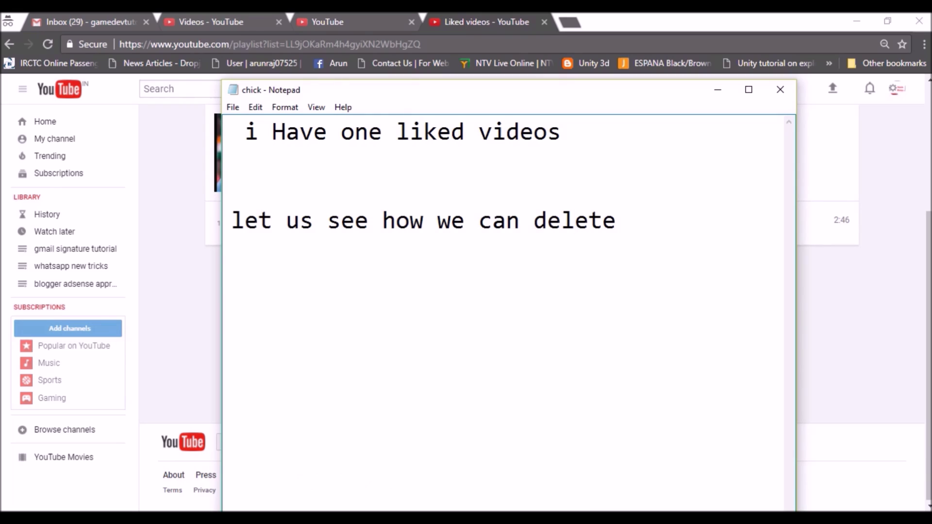
left_click(682, 229)
key("Return")
type("at ri")
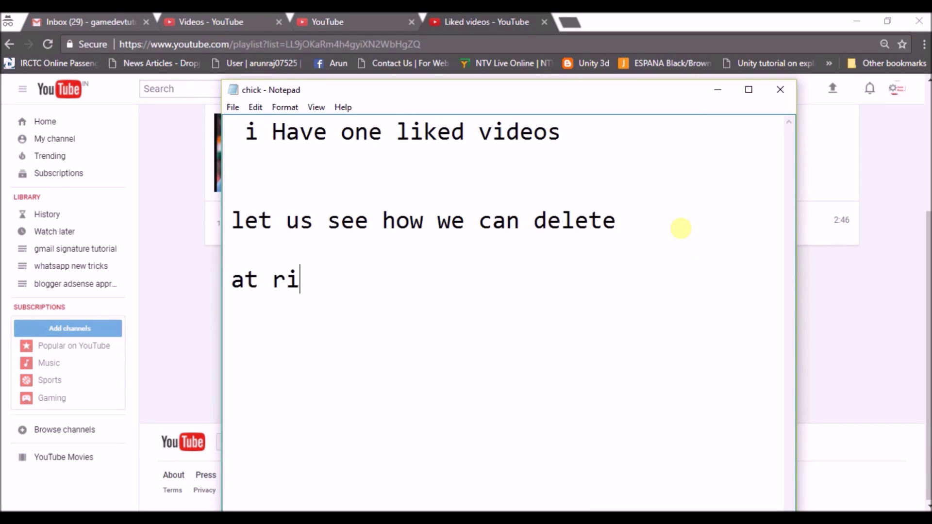
type("ght just")
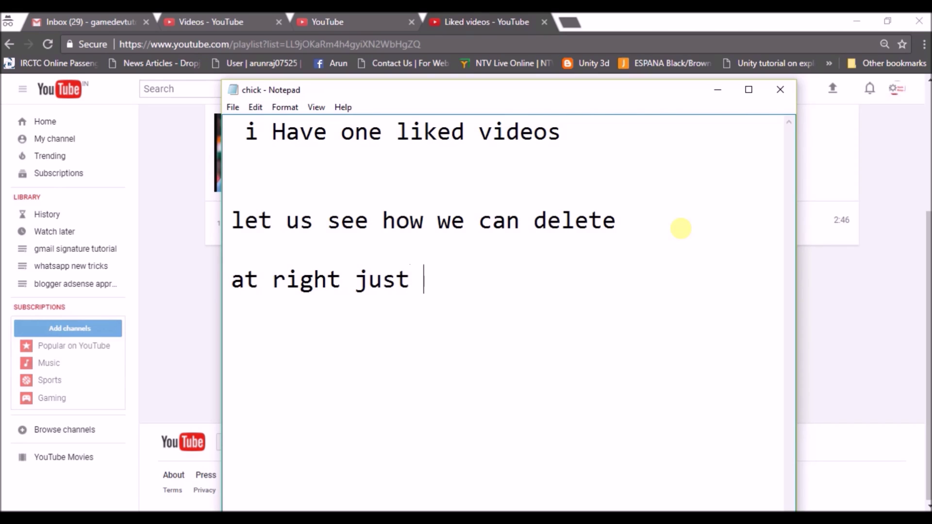
type(" scroll ")
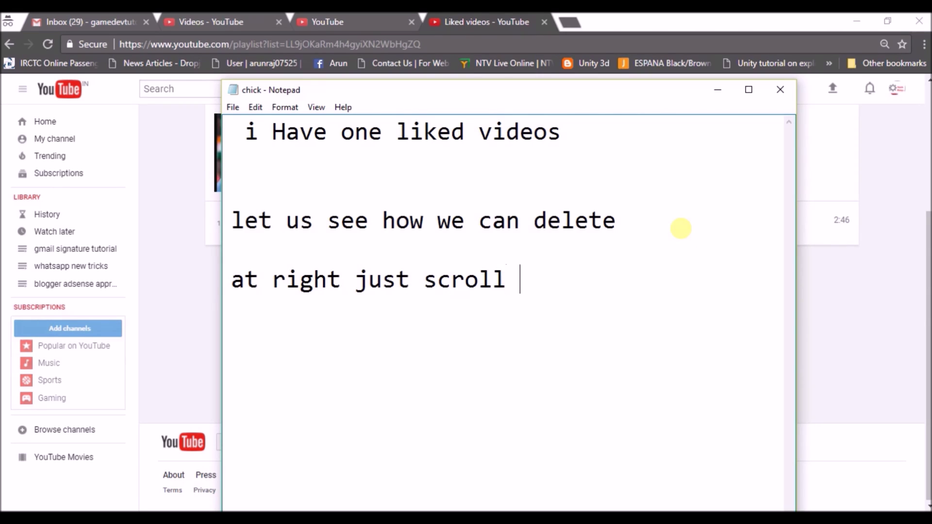
type("your mouse the you can find removbe")
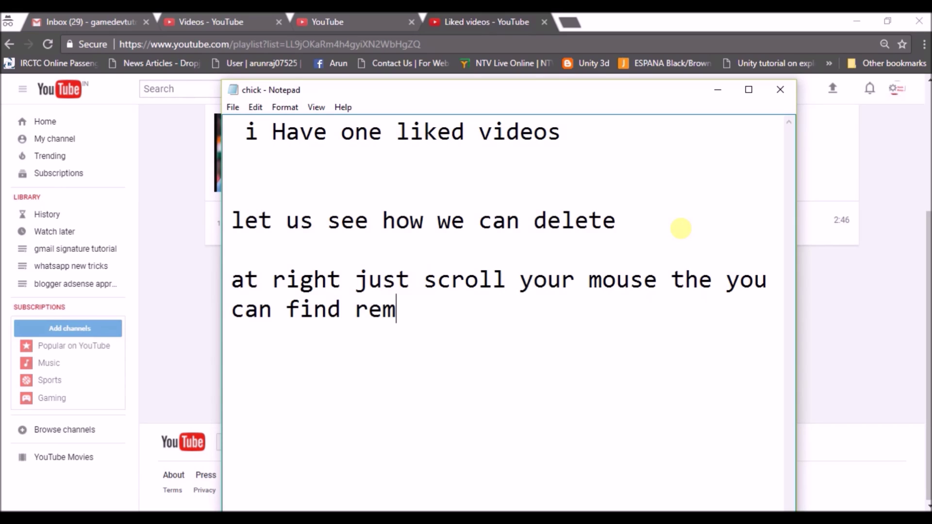
key("BackSpace")
key("BackSpace")
type("e option")
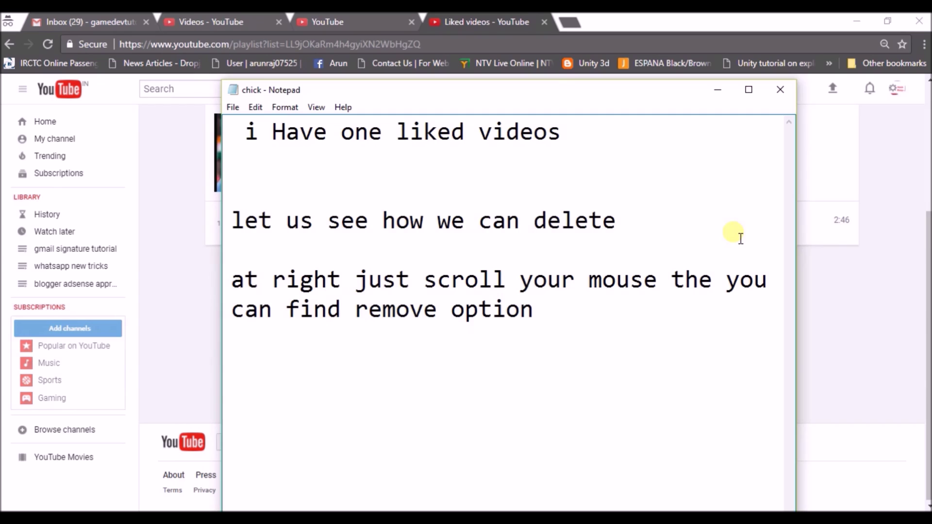
Step: Switch to YouTube and remove the Sourav Ganguly - King of sixes video from the Liked videos playlist
left_click(909, 302)
left_click(850, 214)
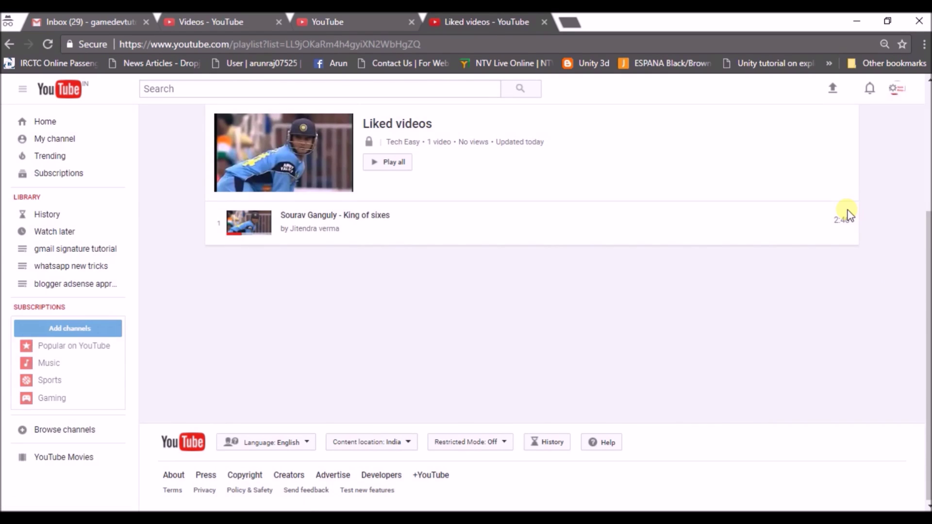
left_click(850, 212)
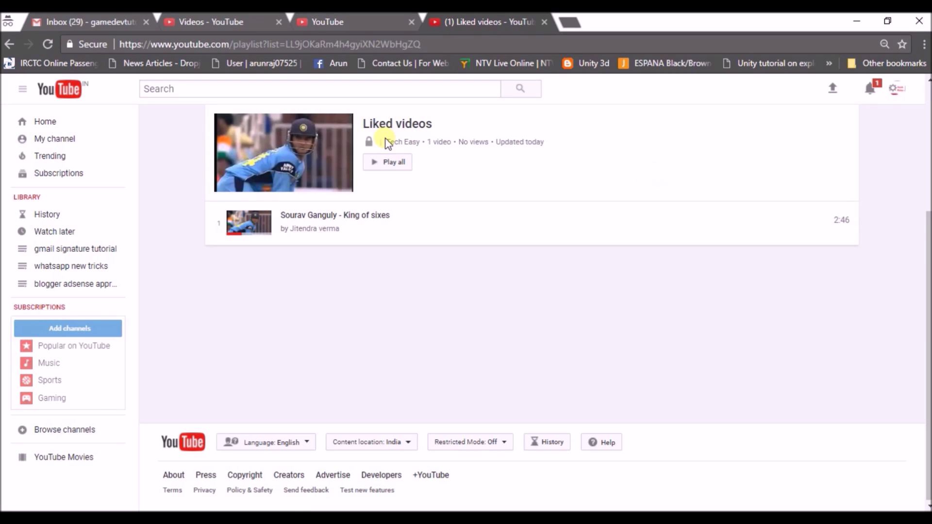
left_click(46, 44)
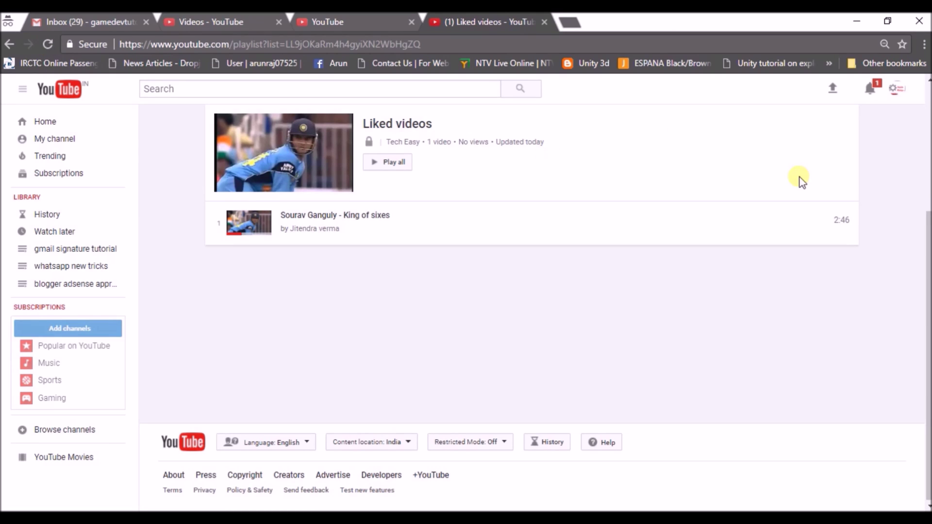
left_click(848, 212)
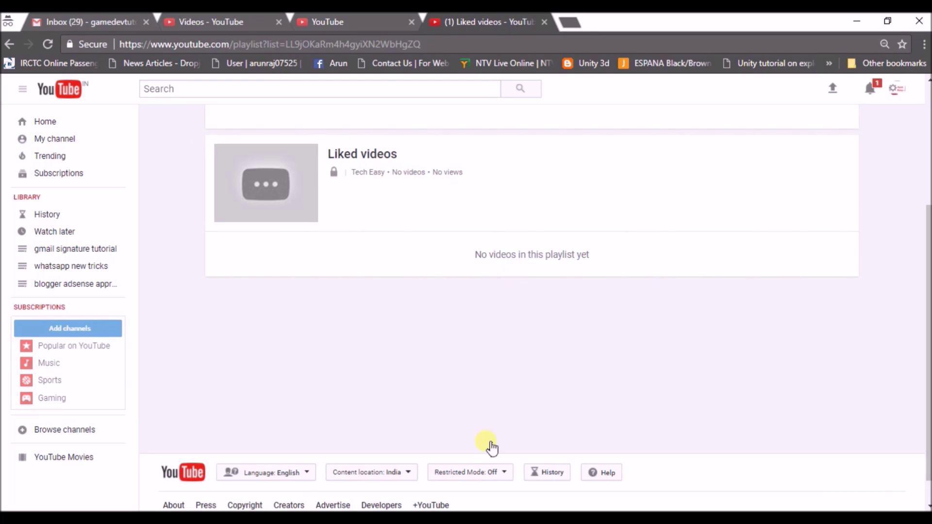
Step: Add the line "see now my liked video is removed" to the Notepad text and return to the YouTube Liked videos playlist
key("alt+Tab")
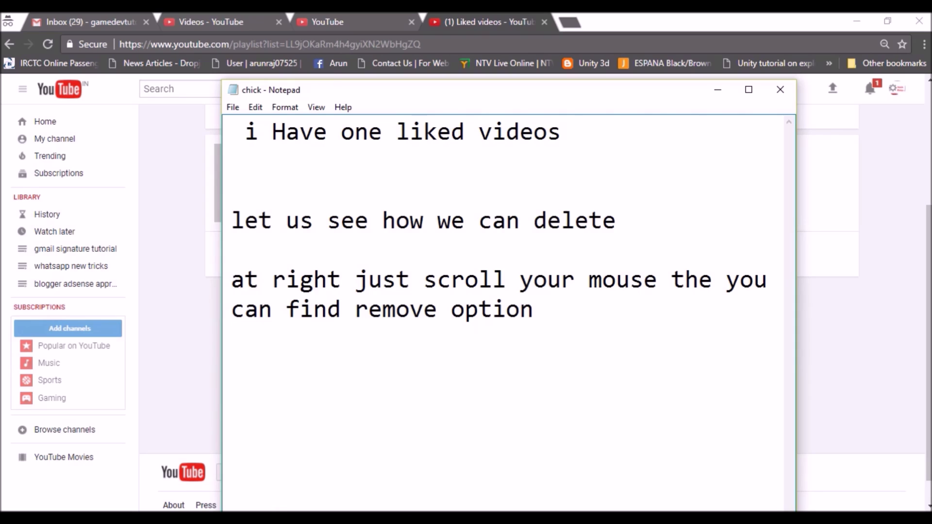
key("Return")
type("see now")
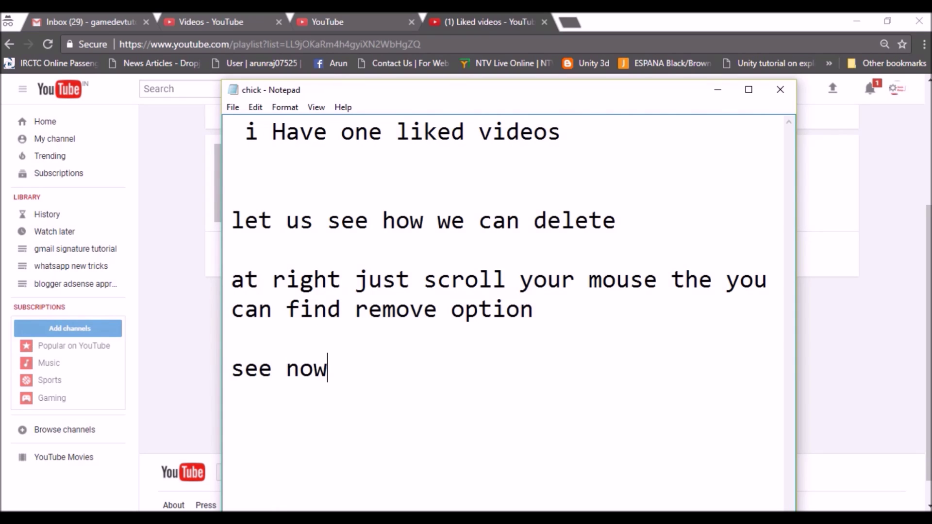
type(" my li")
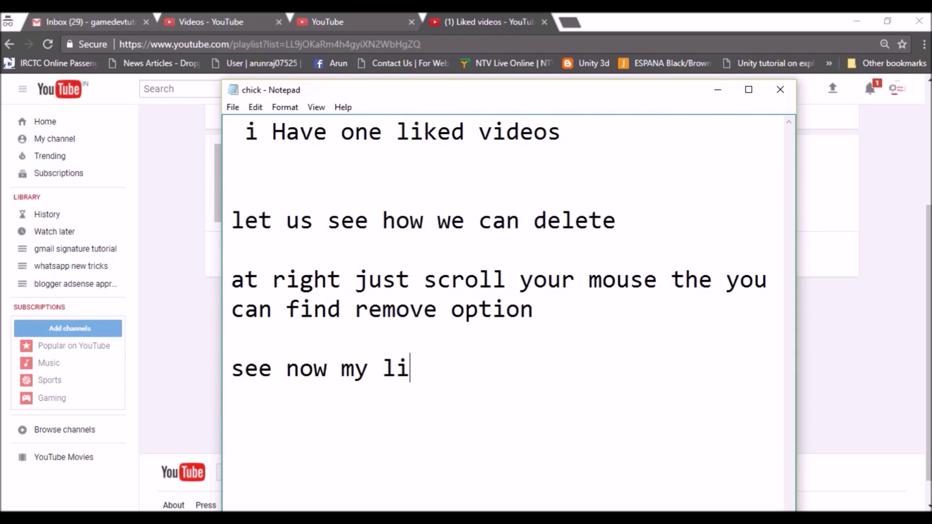
type("ked video")
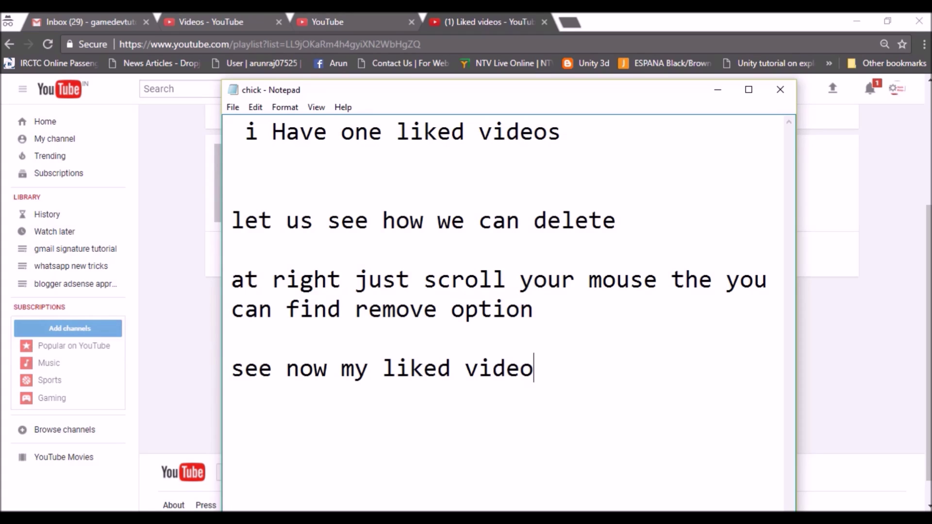
type(" is reom")
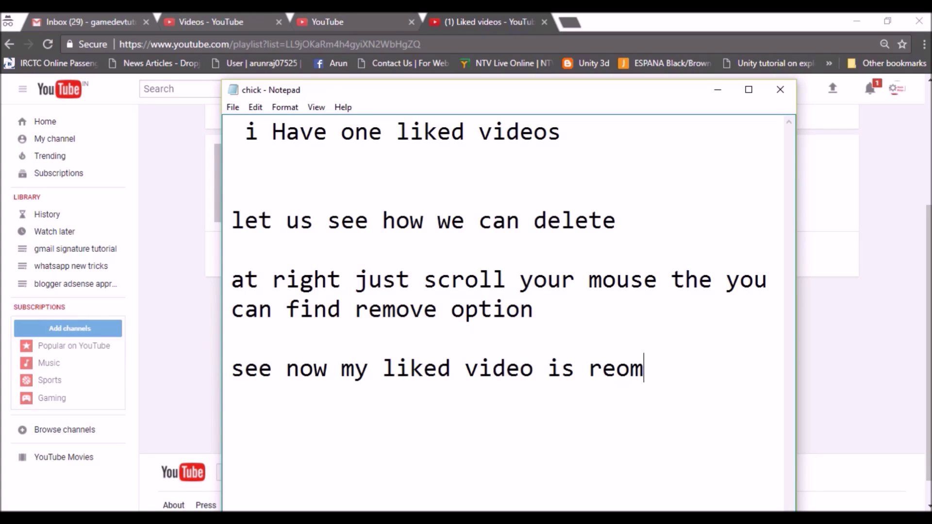
key("BackSpace")
key("BackSpace")
type("ko")
key("BackSpace")
type("moved")
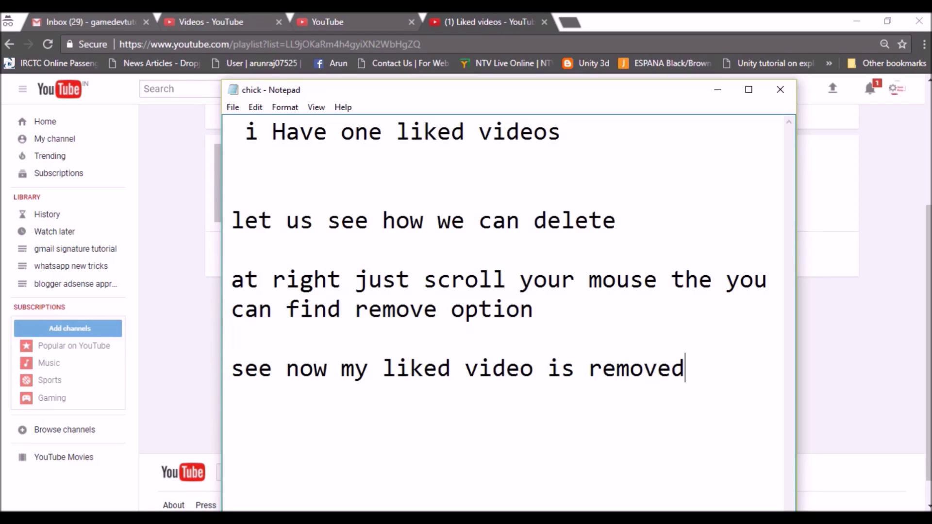
left_click(843, 399)
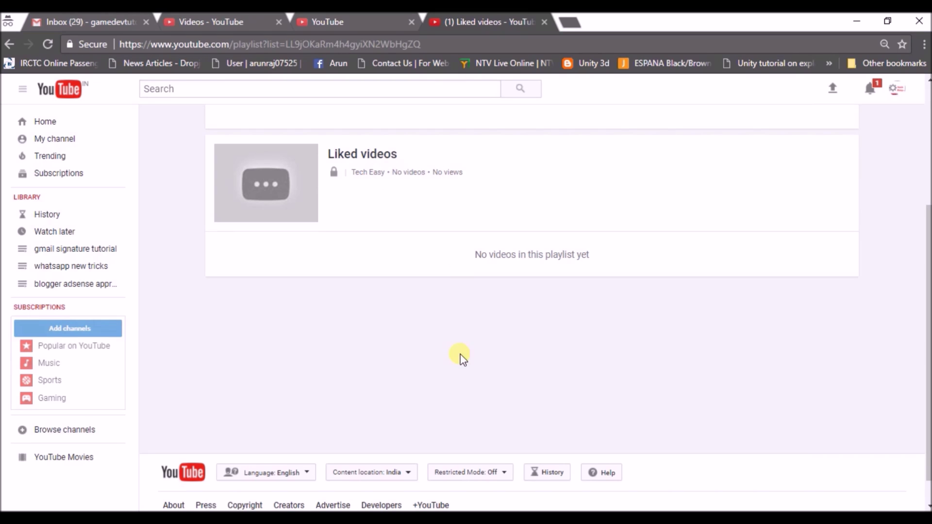
Step: Switch to Notepad and replace the whole text with "I hope now you how to delete"
key("alt+Tab")
key("Return")
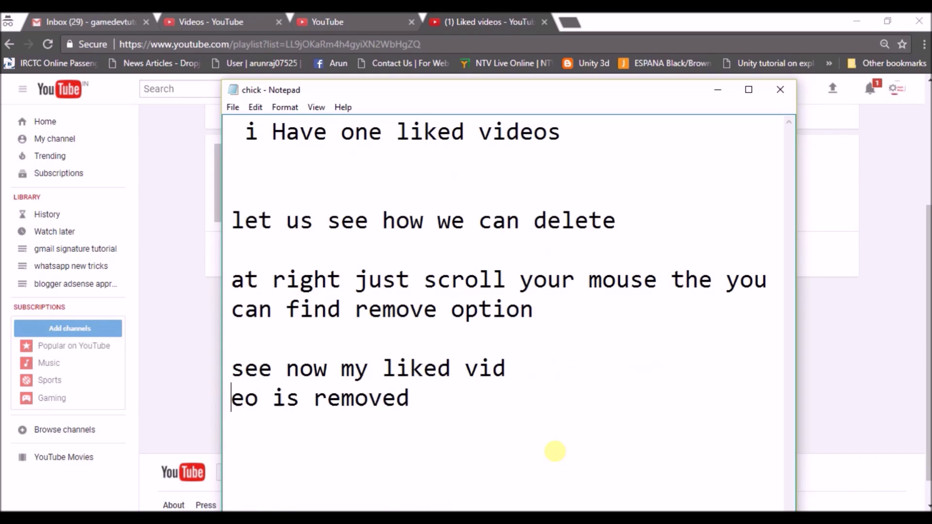
key("ctrl+a")
key("Delete")
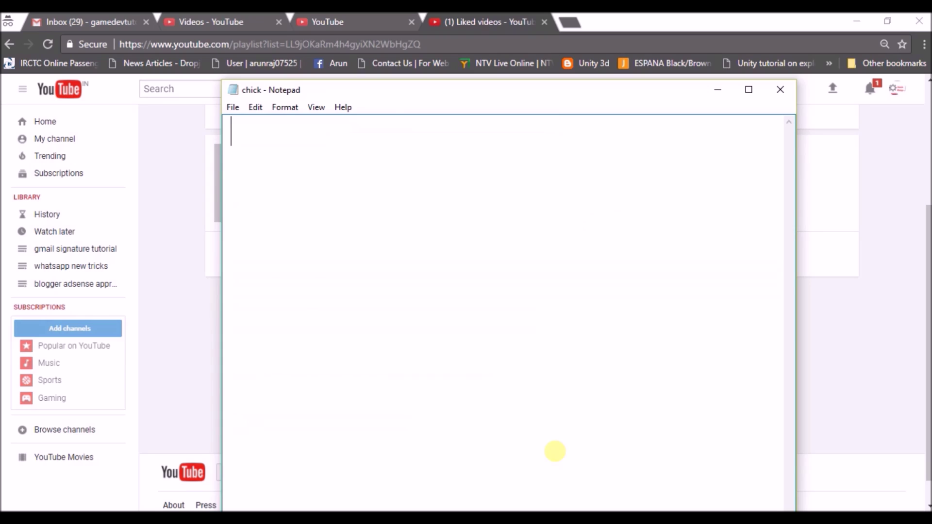
type("I hp")
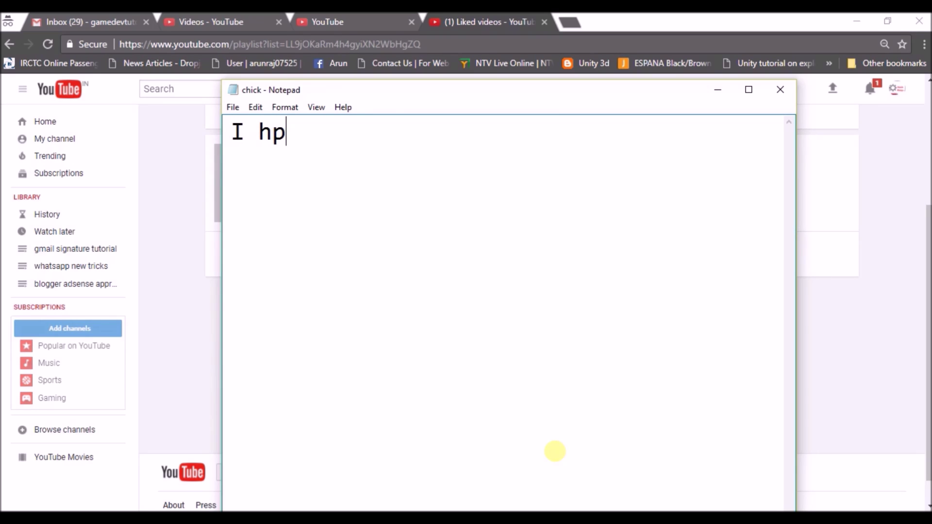
key("BackSpace")
type("ope now ")
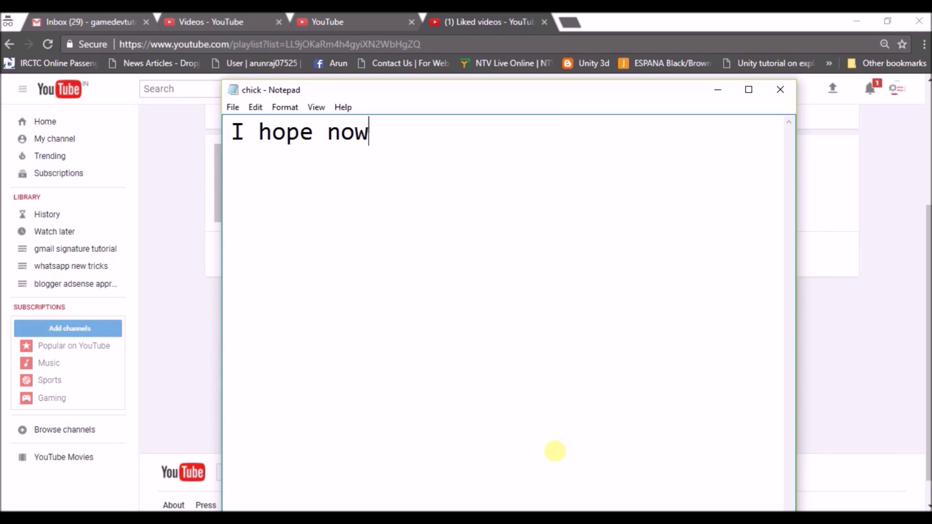
type("yy")
key("BackSpace")
type("ou how ")
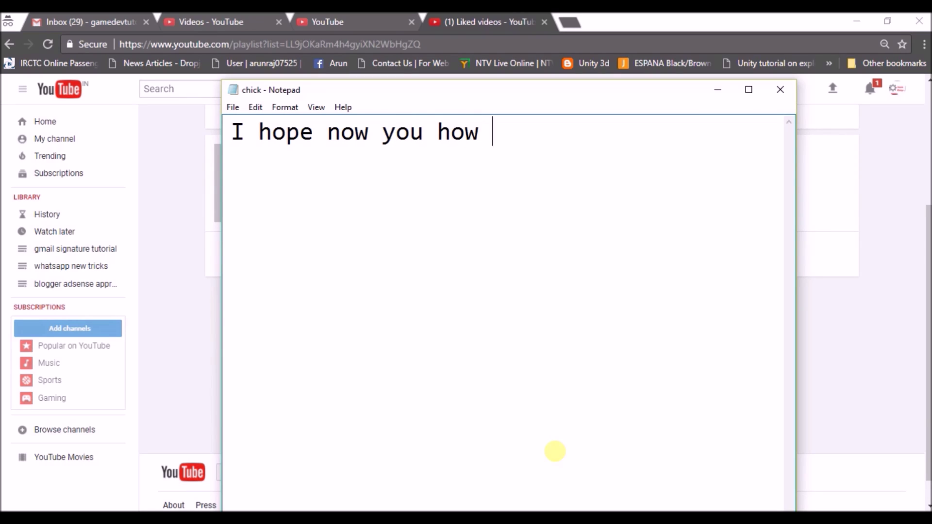
type("to dele")
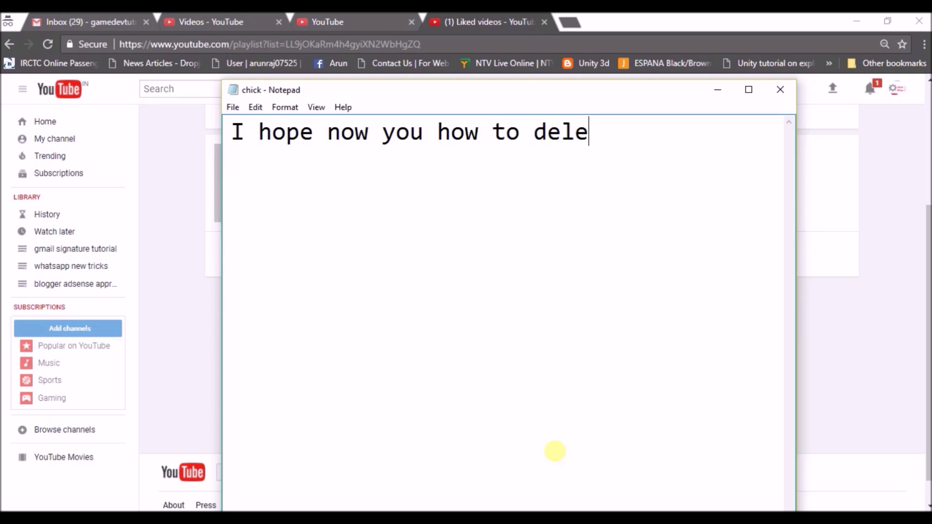
type("te")
Step: Add the spaced lines "how to delete liked videos on youtube" and "both in mobile an" below the first Notepad line
type("how to delete liked videos on youtube")
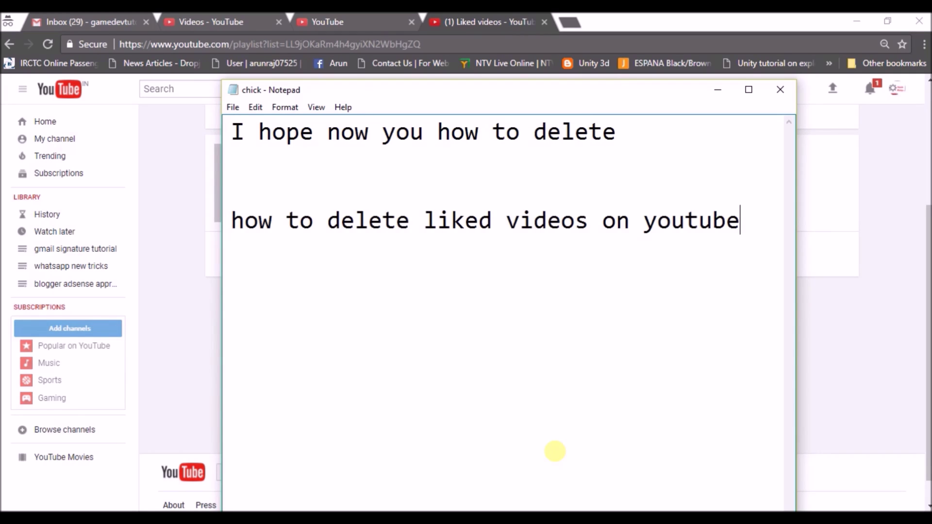
type("both in ")
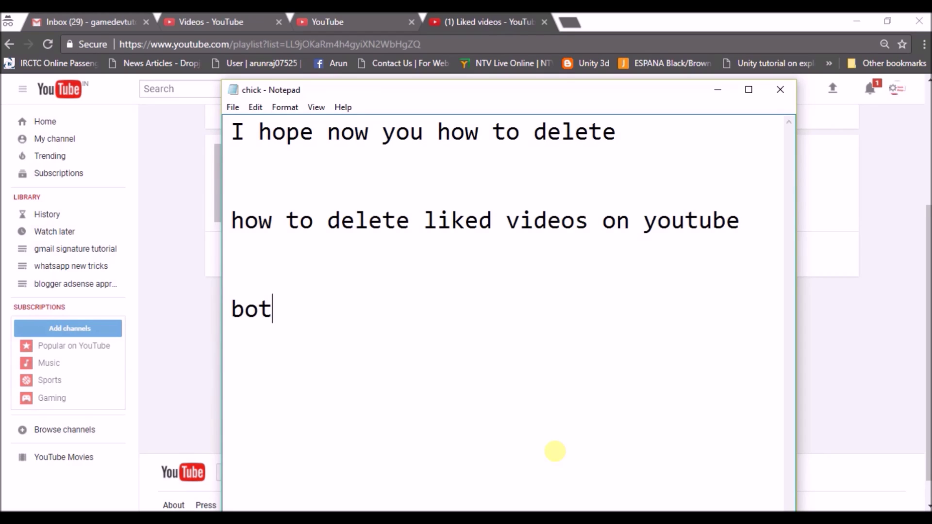
type("mobile an")
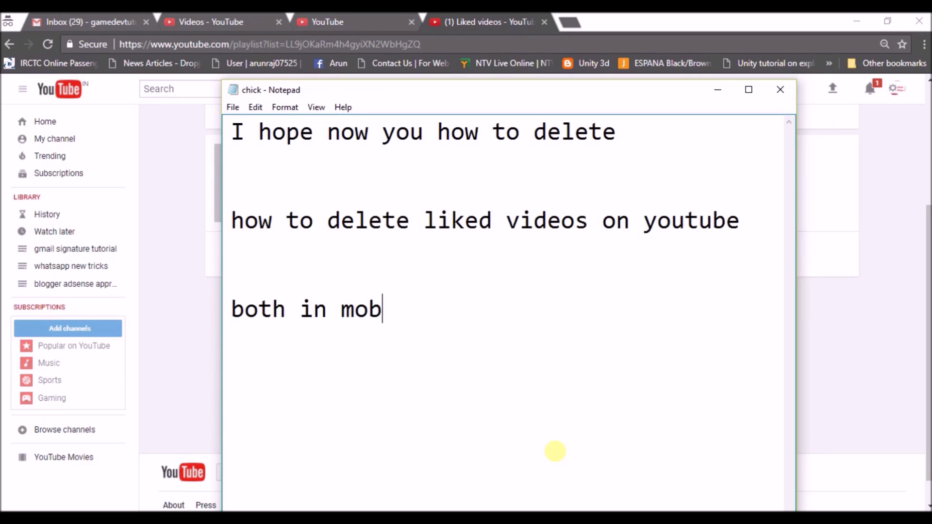